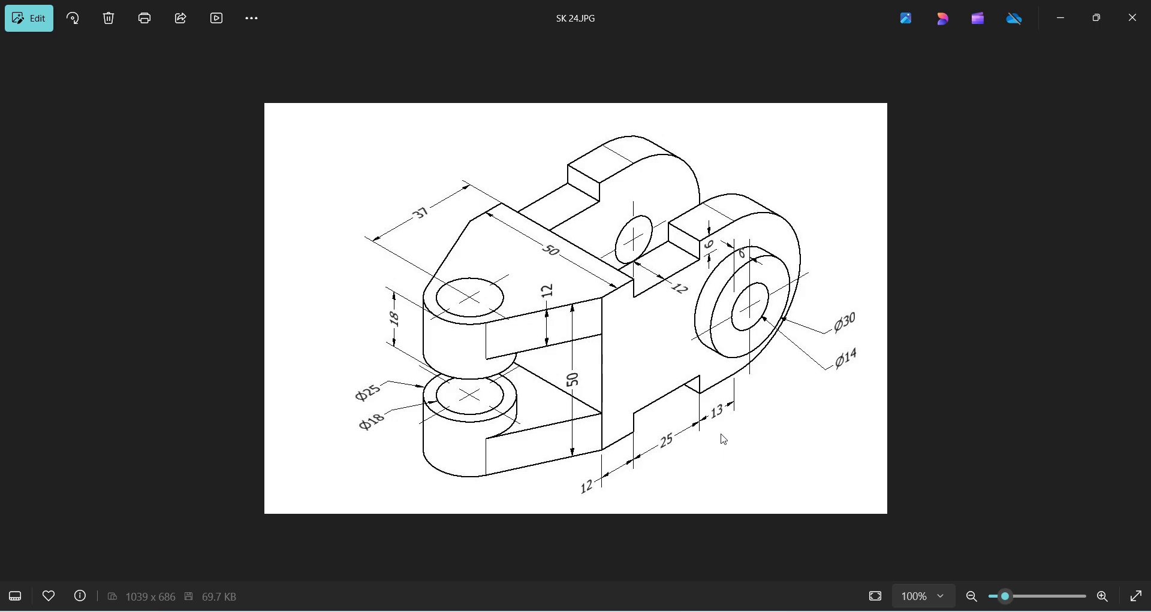
Switch to Inventor, create a part from the metric Standard (mm).ipt template and open an extrusion sketch on the front plane.
{"action": "left_click", "coordinate": [869, 611]}
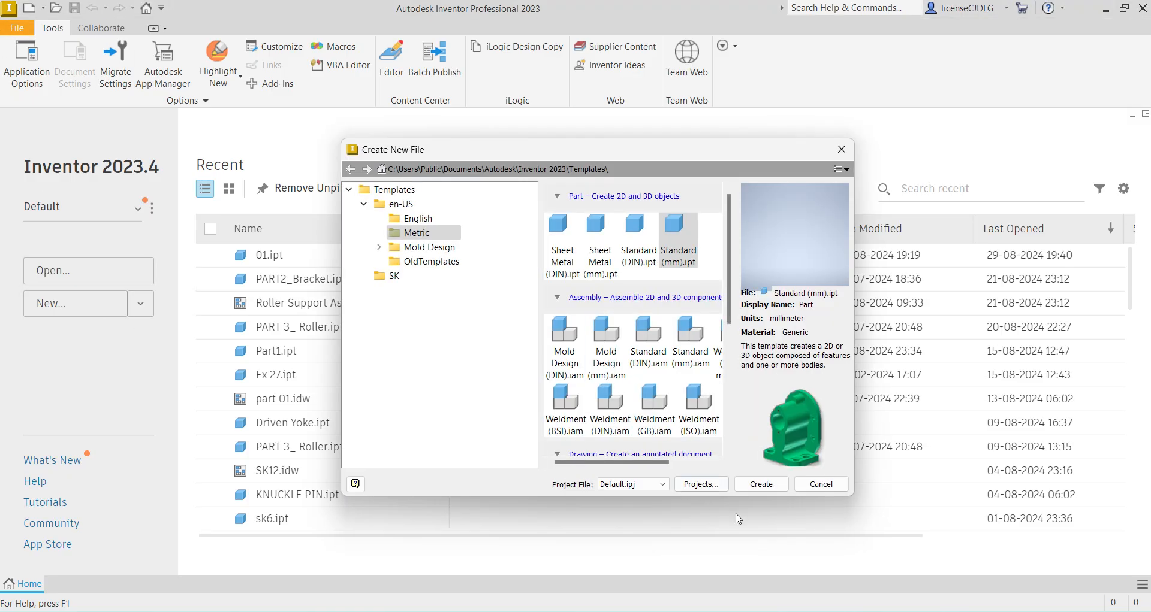
{"action": "left_click", "coordinate": [773, 486]}
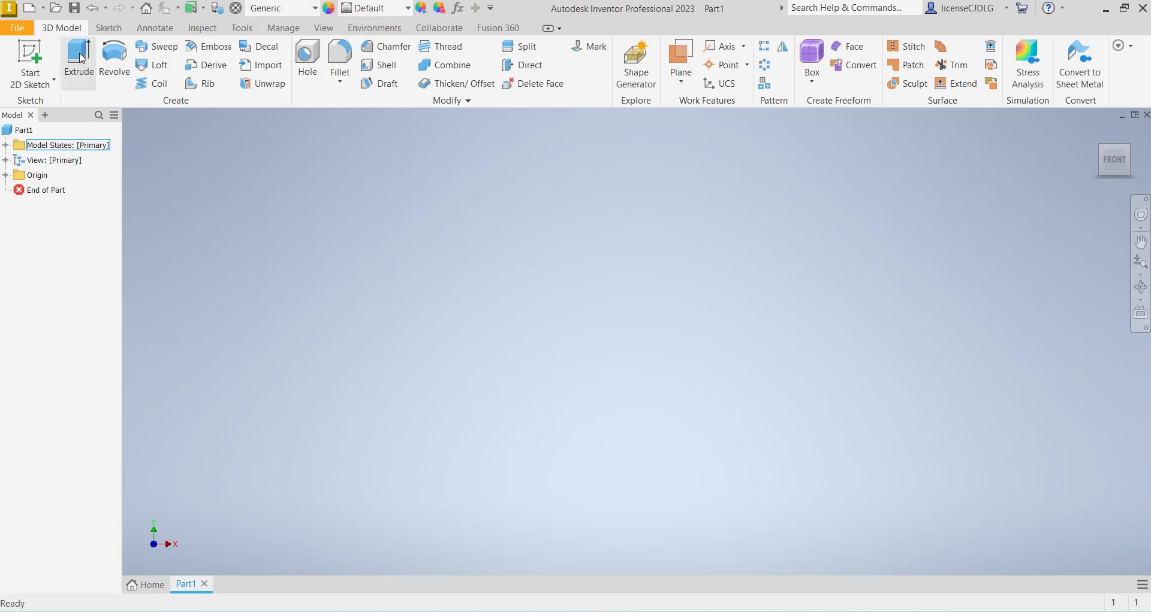
{"action": "left_click", "coordinate": [82, 58]}
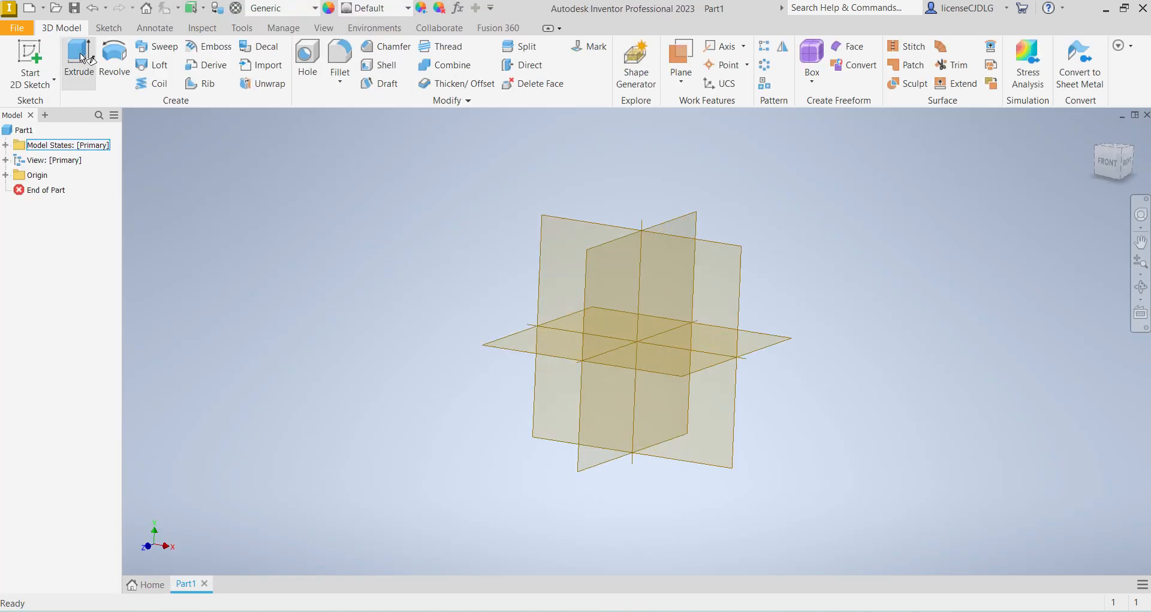
{"action": "left_click", "coordinate": [668, 301]}
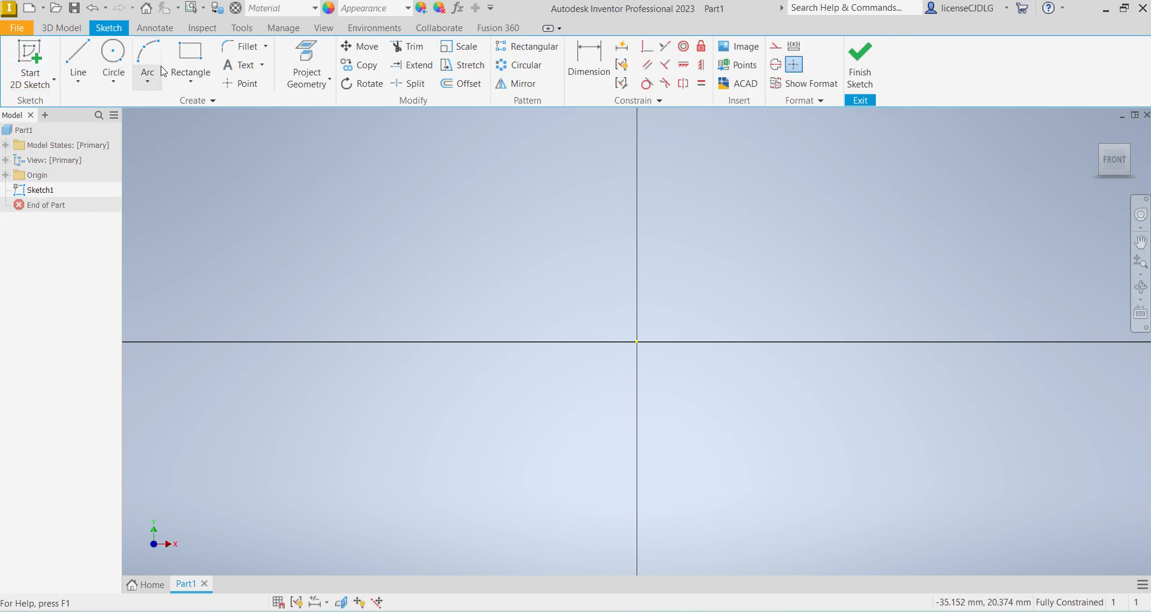
Sketch a 50 mm by 50 mm centre-based rectangle on the origin and finish the sketch.
{"action": "left_click", "coordinate": [189, 90]}
{"action": "left_click", "coordinate": [221, 172]}
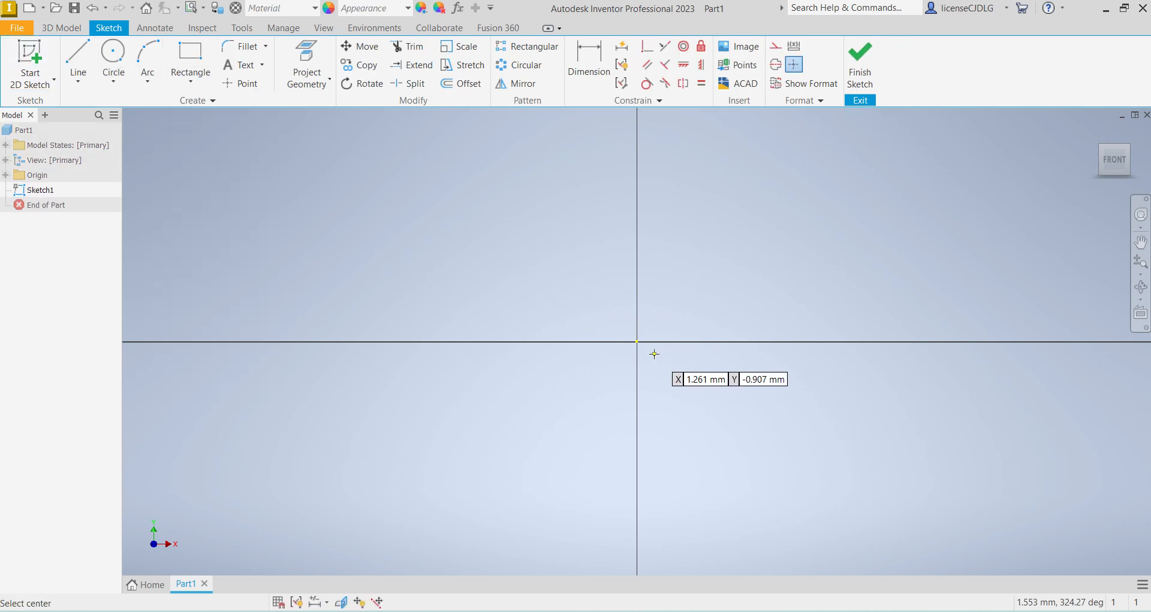
{"action": "left_click", "coordinate": [637, 342]}
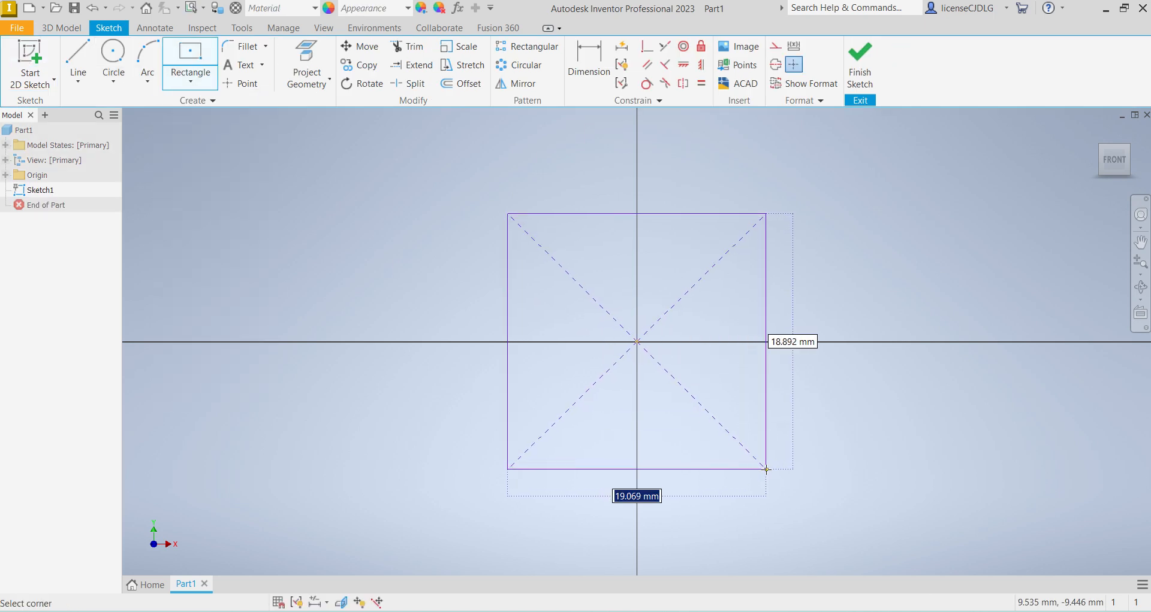
{"action": "type", "text": "50"}
{"action": "key", "text": "Tab"}
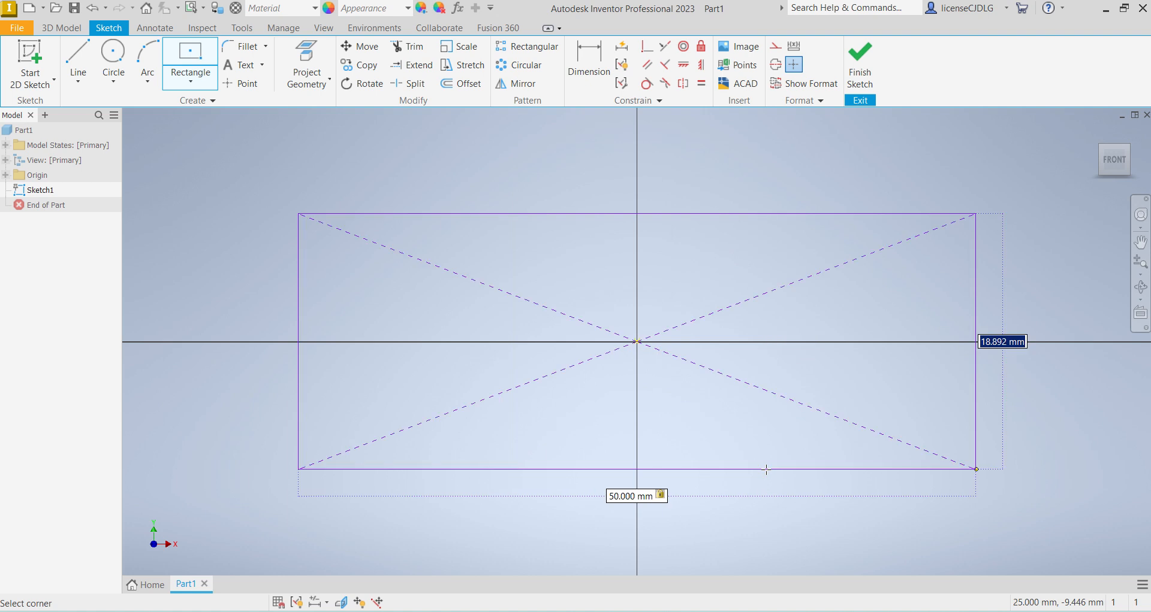
{"action": "type", "text": "50"}
{"action": "key", "text": "Return"}
{"action": "left_click", "coordinate": [875, 74]}
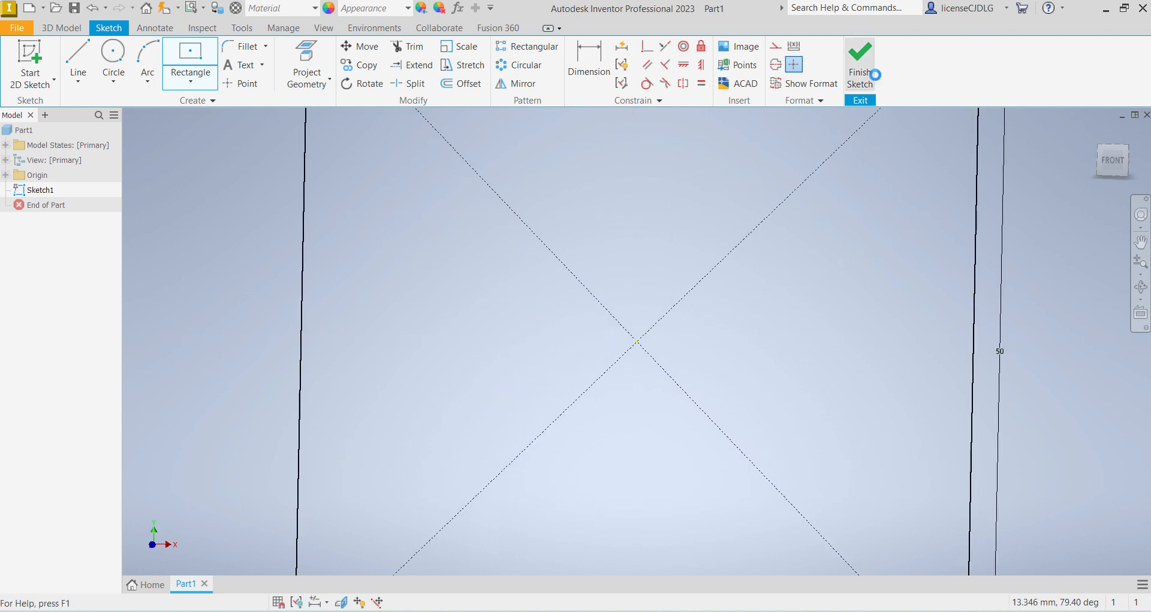
Extrude the square profile 12 mm into a plate.
{"action": "key", "text": "e"}
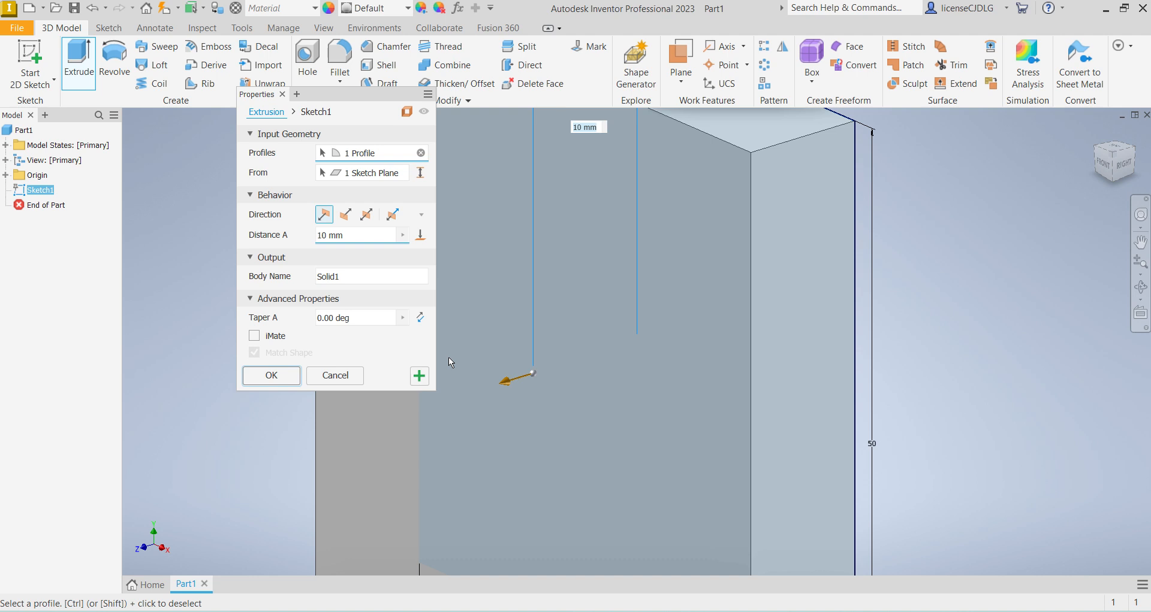
{"action": "key", "text": "Return"}
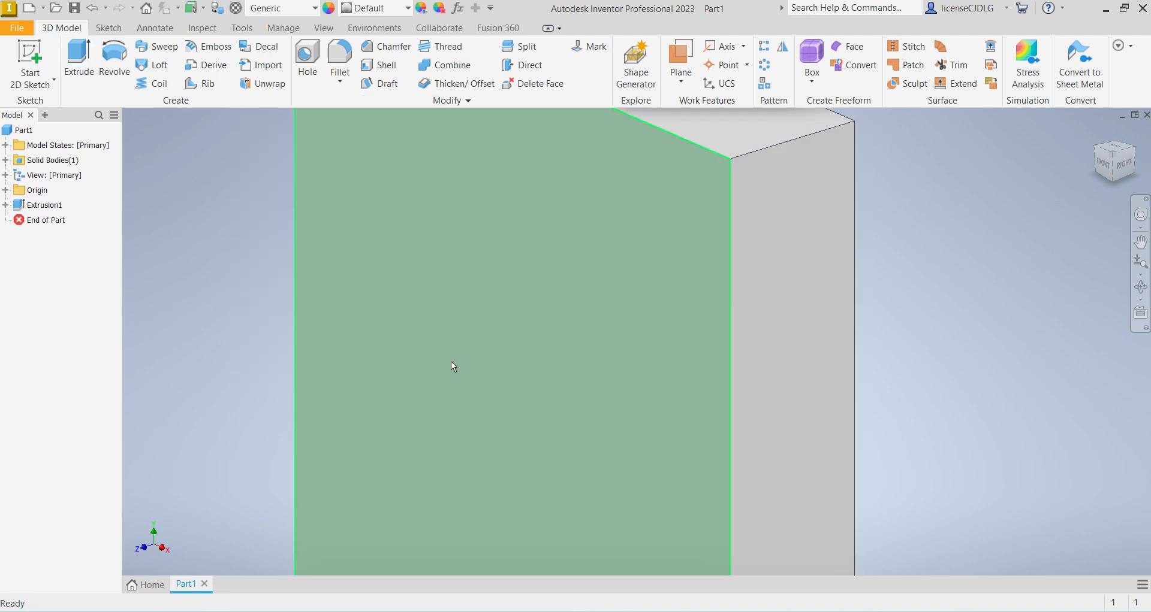
{"action": "scroll", "coordinate": [758, 375], "scroll_direction": "down", "scroll_amount": 5}
Check the SK 24.JPG reference drawing and start a sketch on the plate's top face.
{"action": "left_click", "coordinate": [674, 306]}
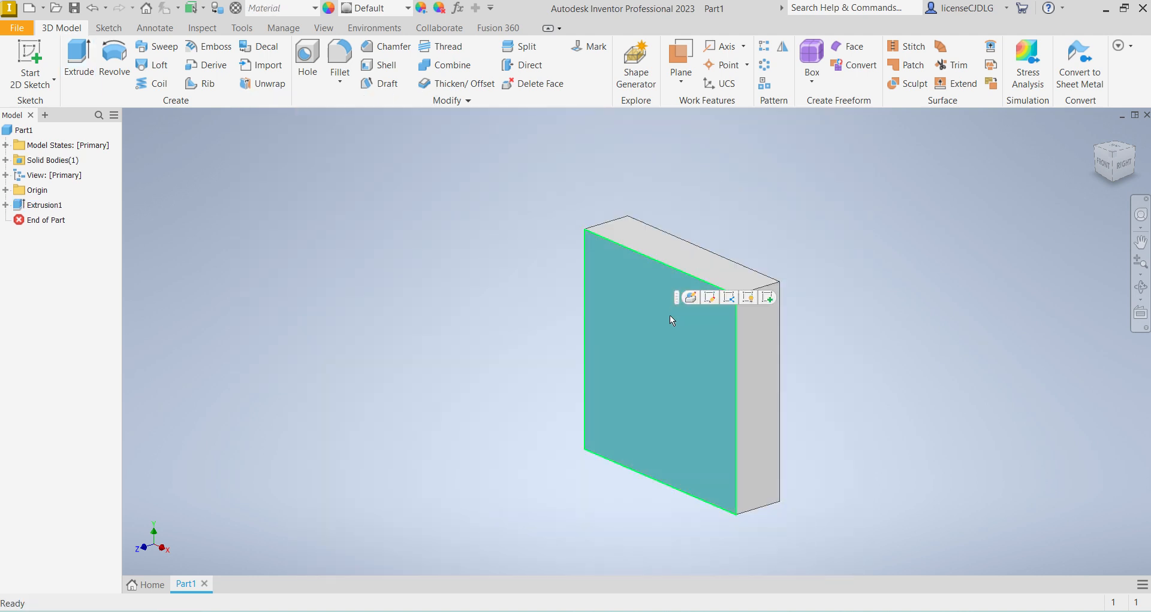
{"action": "mouse_move", "coordinate": [778, 611]}
{"action": "left_click", "coordinate": [782, 572]}
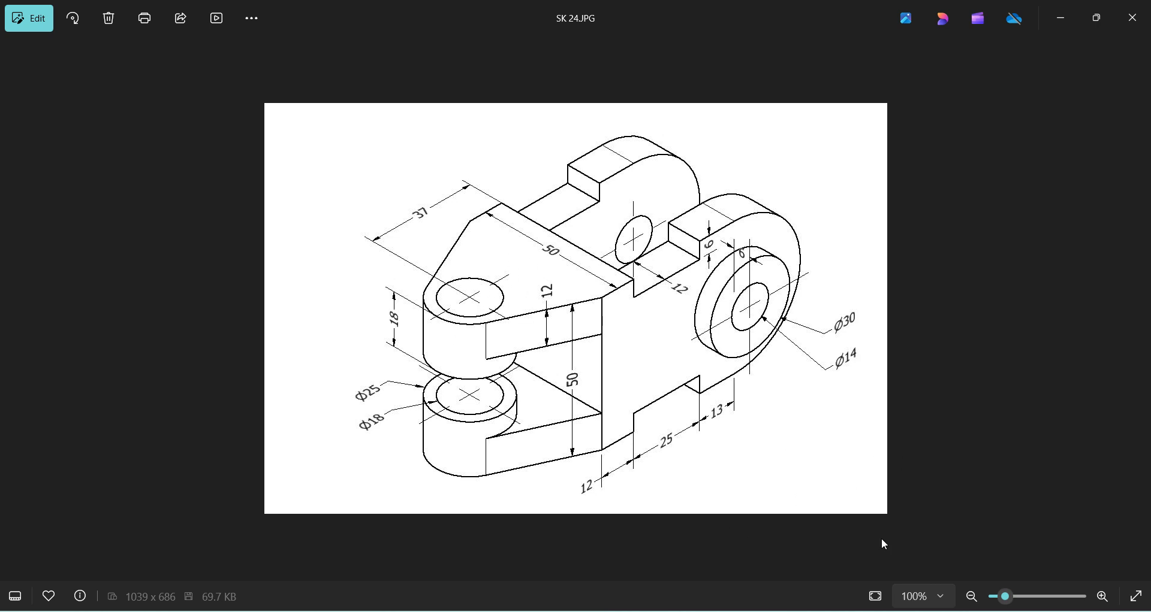
{"action": "key", "text": "alt+Tab"}
{"action": "left_click", "coordinate": [878, 359]}
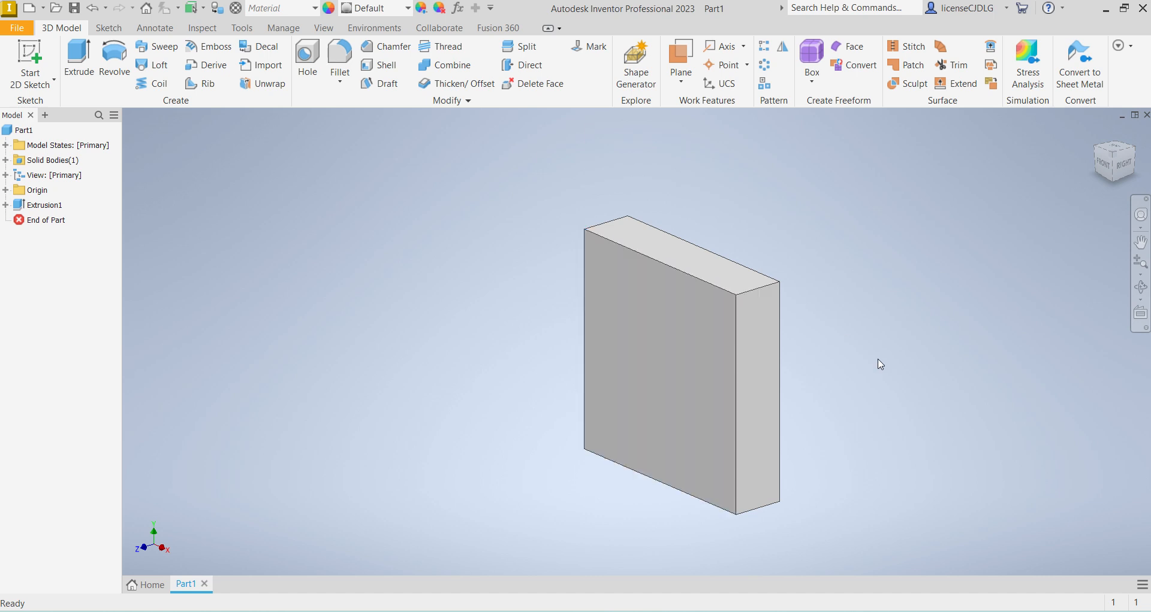
{"action": "left_click", "coordinate": [713, 282]}
{"action": "left_click", "coordinate": [798, 275]}
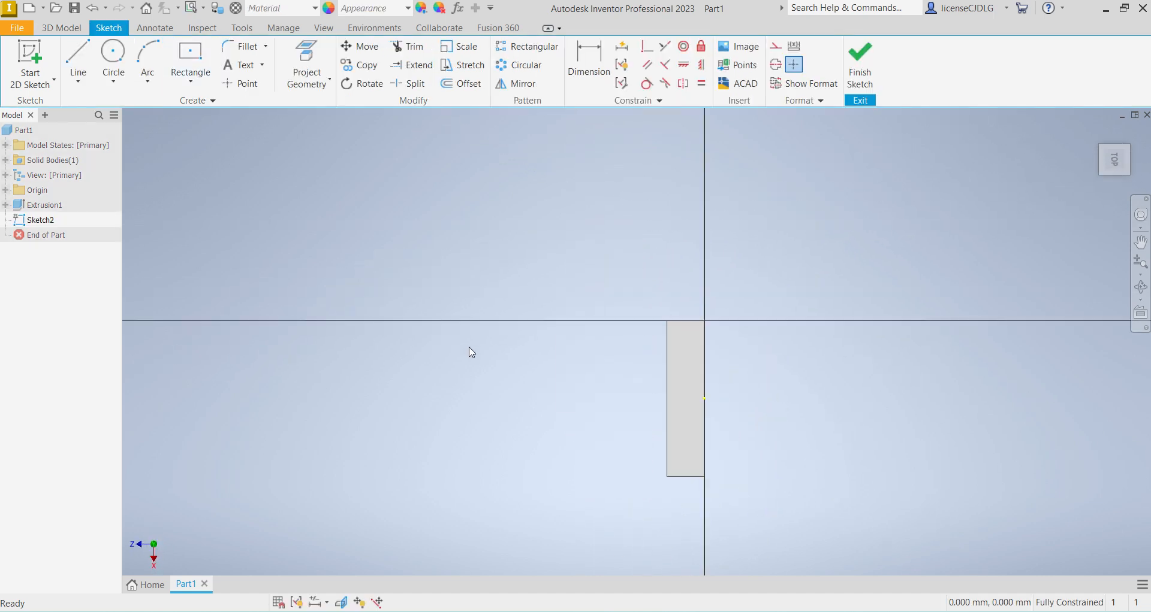
Sketch two concentric circles with diameters of 25 mm and 18 mm beside the plate's front edge.
{"action": "left_click", "coordinate": [113, 54]}
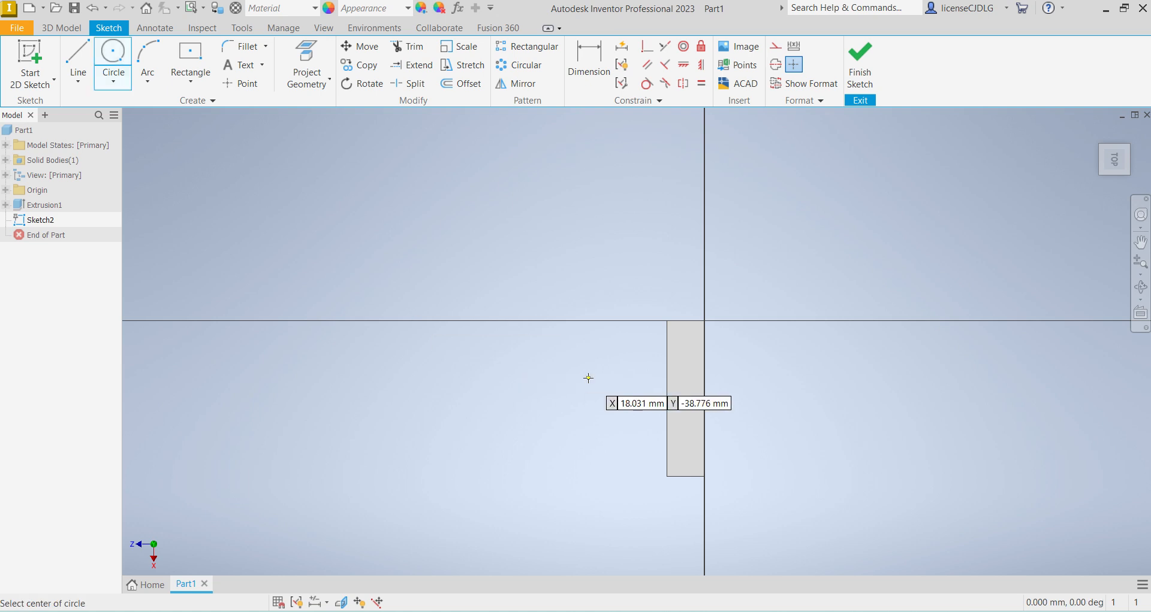
{"action": "left_click", "coordinate": [532, 399]}
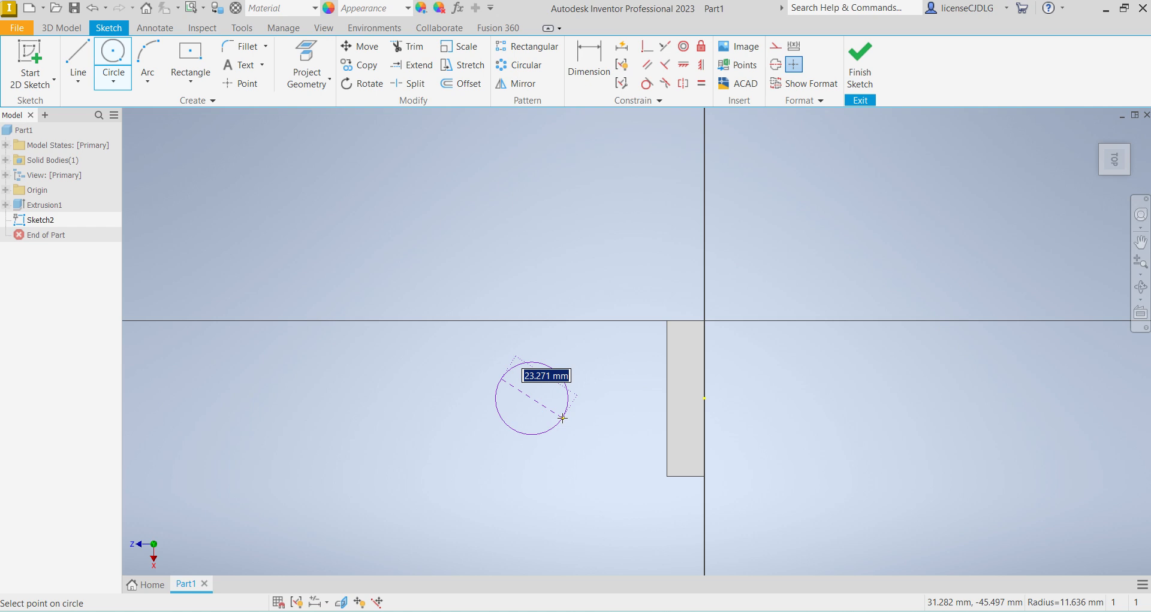
{"action": "type", "text": "25"}
{"action": "key", "text": "Return"}
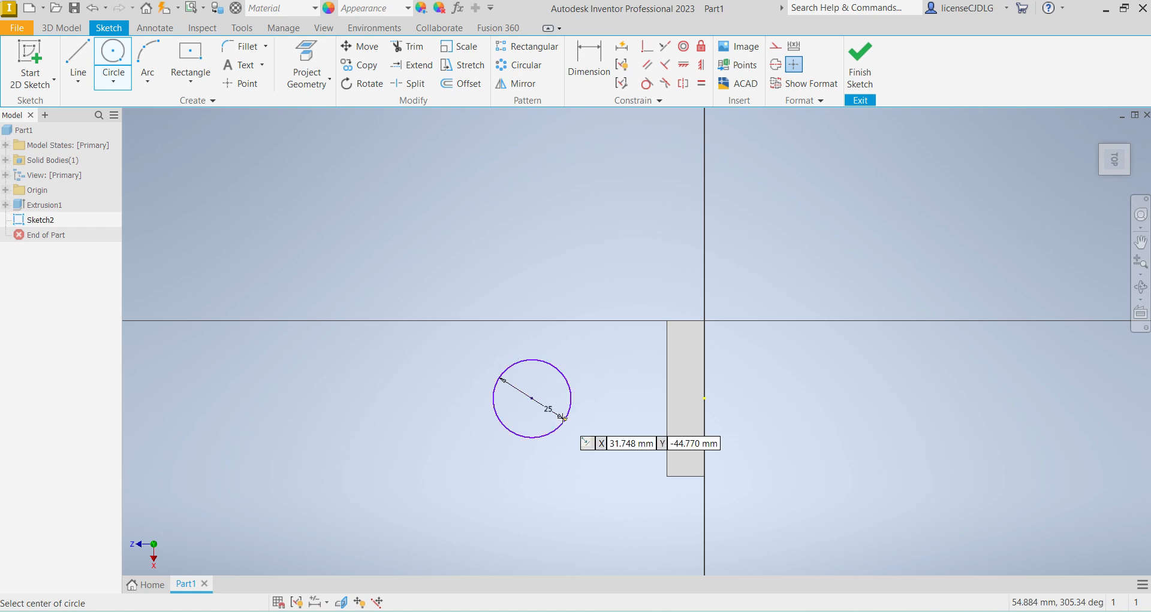
{"action": "left_click", "coordinate": [532, 399]}
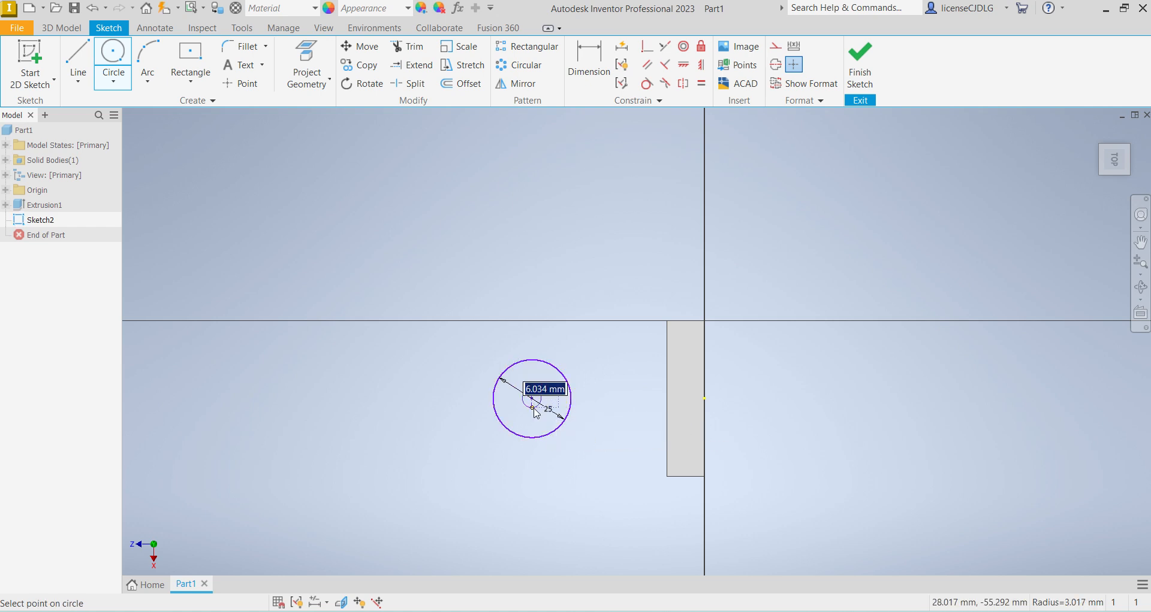
{"action": "type", "text": "18"}
{"action": "key", "text": "Return"}
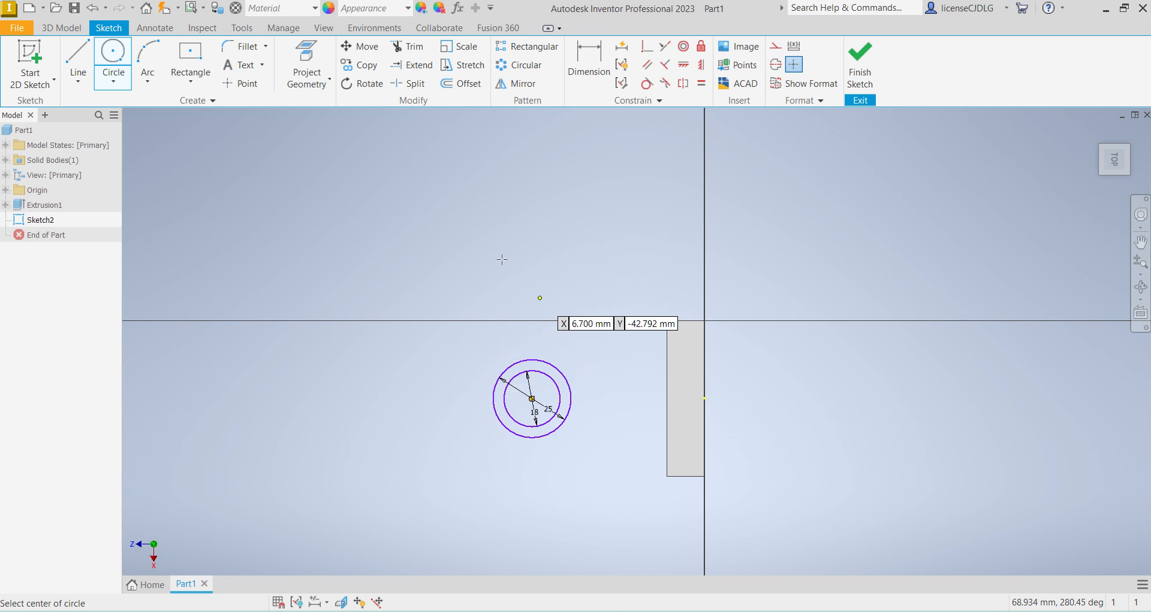
Dimension the circles' centre 37 mm from the plate's rear edge.
{"action": "key", "text": "d"}
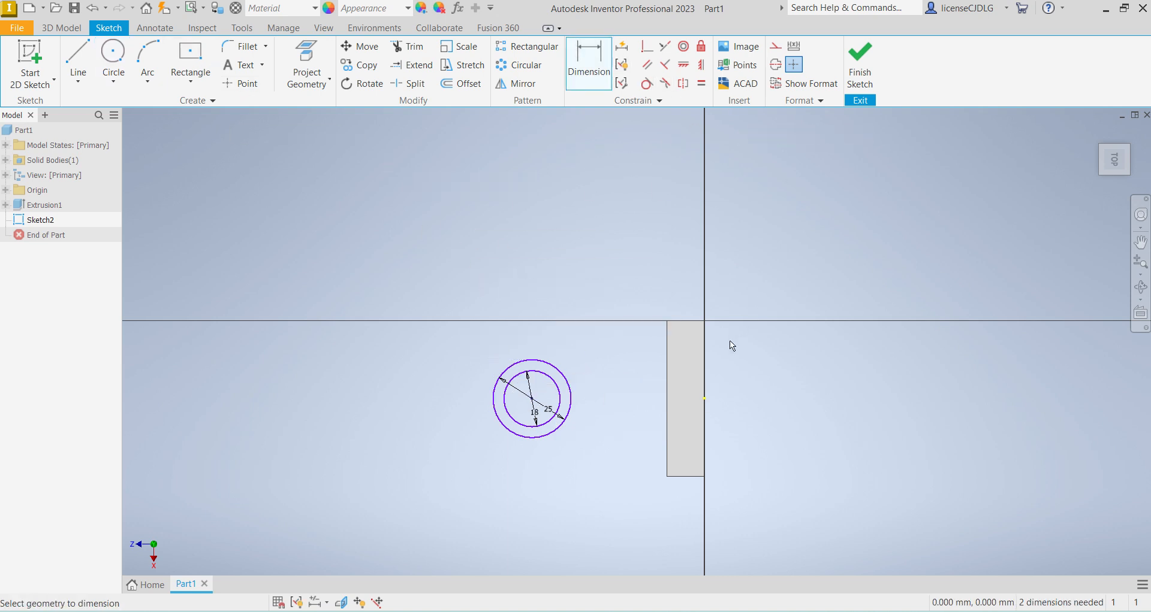
{"action": "left_click", "coordinate": [705, 363]}
{"action": "left_click", "coordinate": [531, 398]}
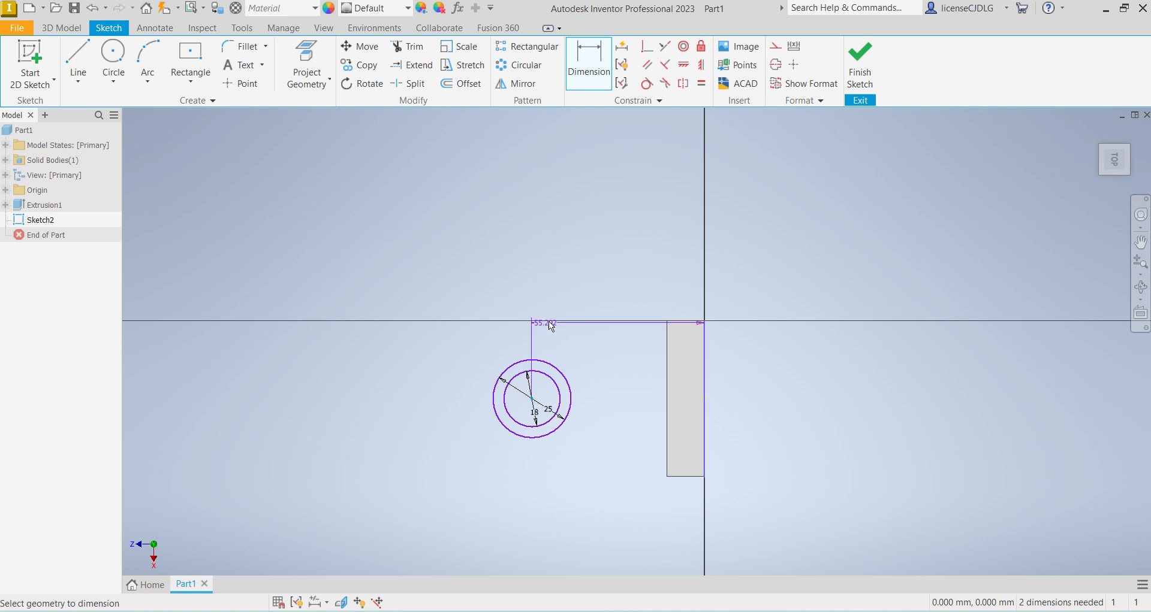
{"action": "left_click", "coordinate": [599, 267]}
{"action": "type", "text": "37"}
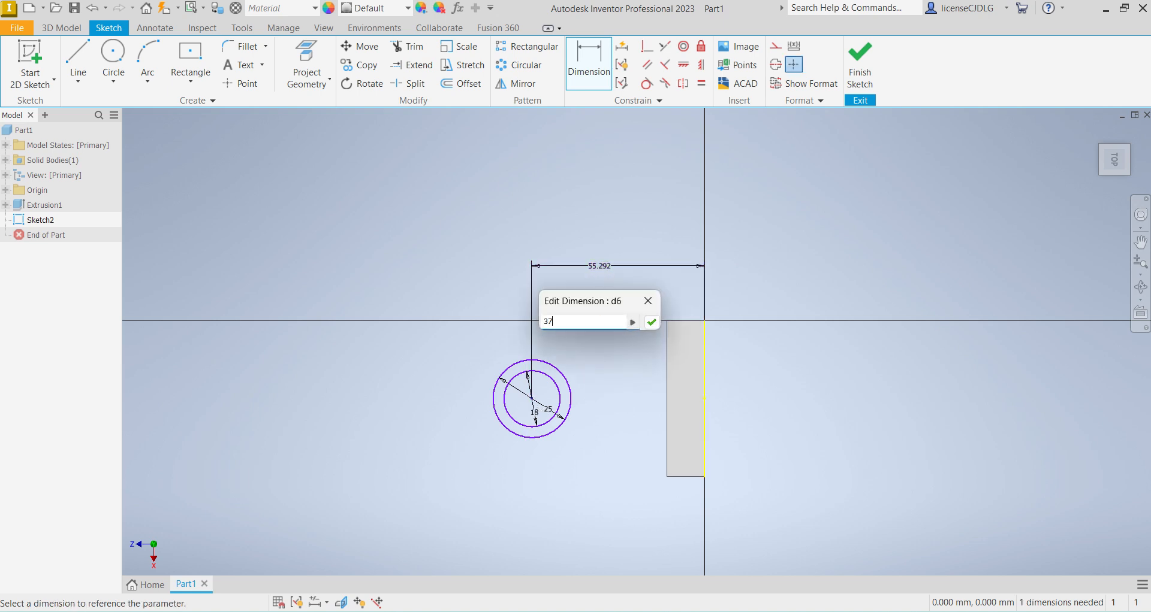
{"action": "key", "text": "Return"}
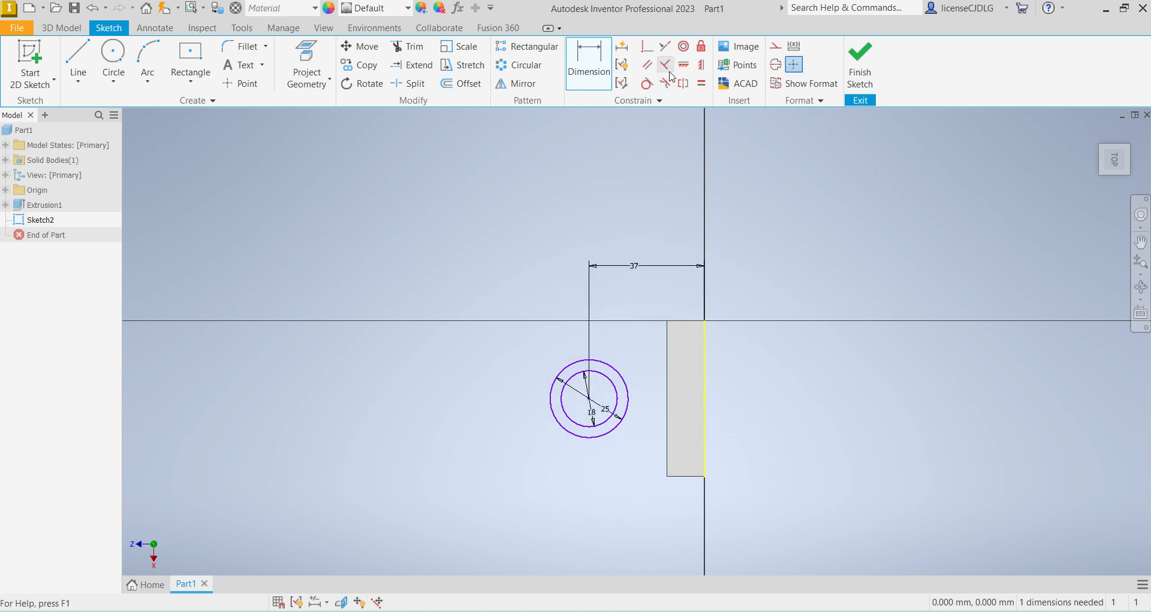
Align the circles' centre with the midpoint of the plate's rear edge using a vertical constraint.
{"action": "left_click", "coordinate": [683, 65]}
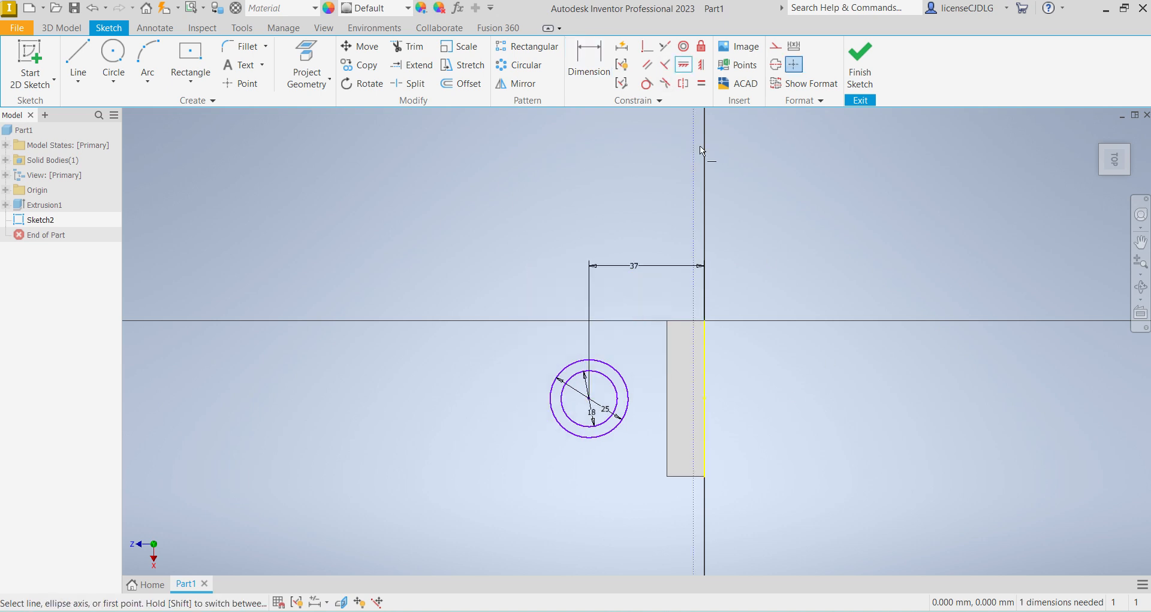
{"action": "left_click", "coordinate": [701, 65]}
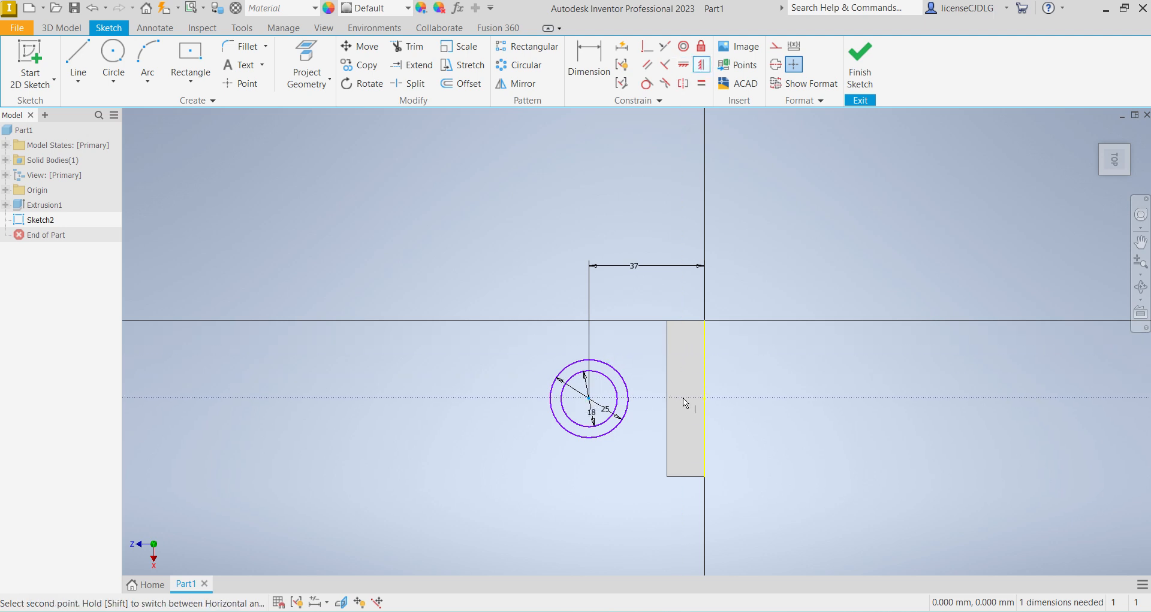
{"action": "left_click", "coordinate": [703, 398]}
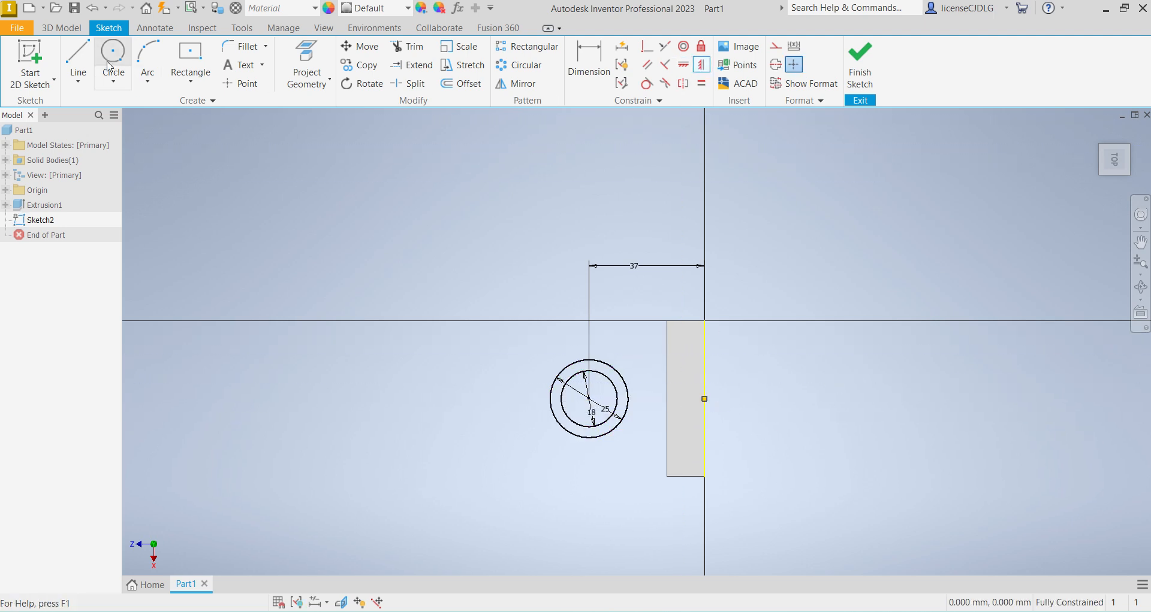
Draw two lines from the plate's front corners, each ending tangent to the 25 mm circle.
{"action": "left_click", "coordinate": [77, 60]}
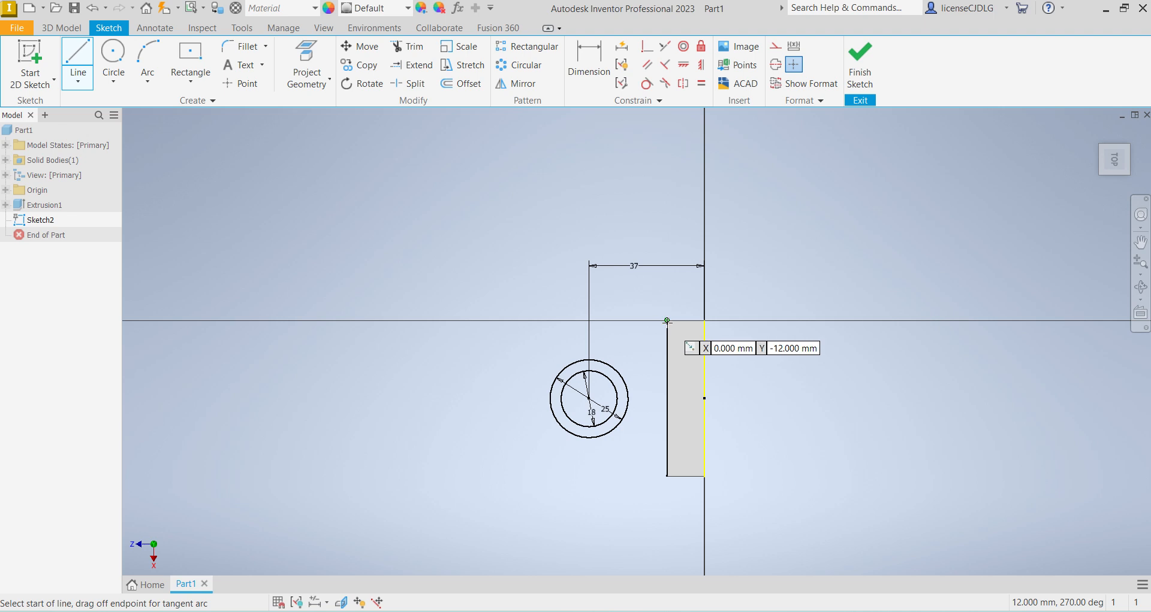
{"action": "left_click", "coordinate": [667, 321]}
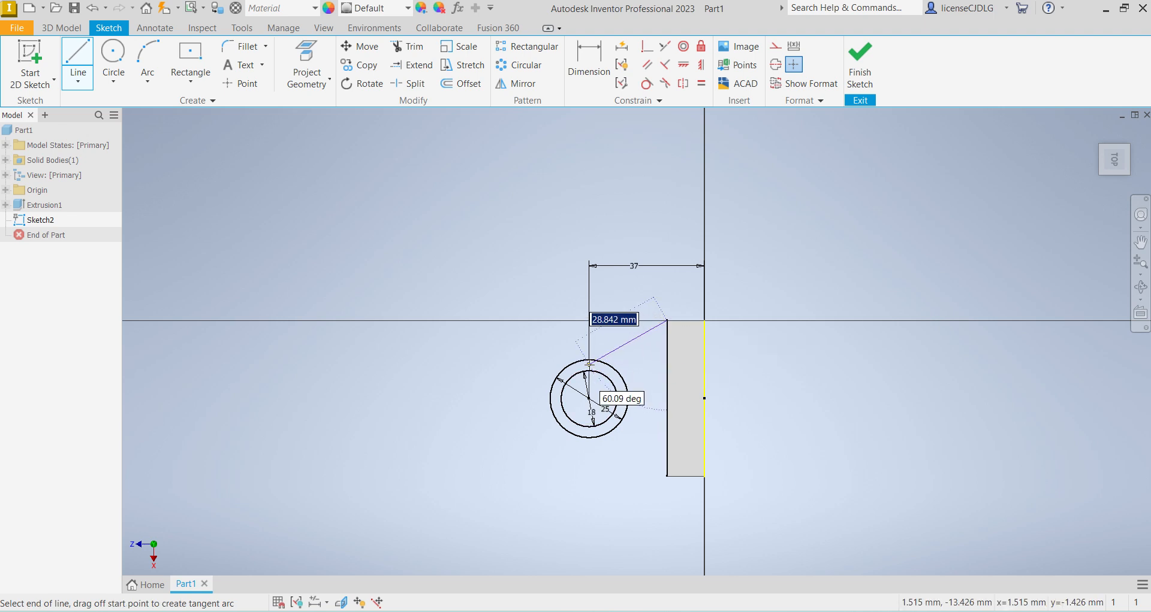
{"action": "double_click", "coordinate": [581, 364]}
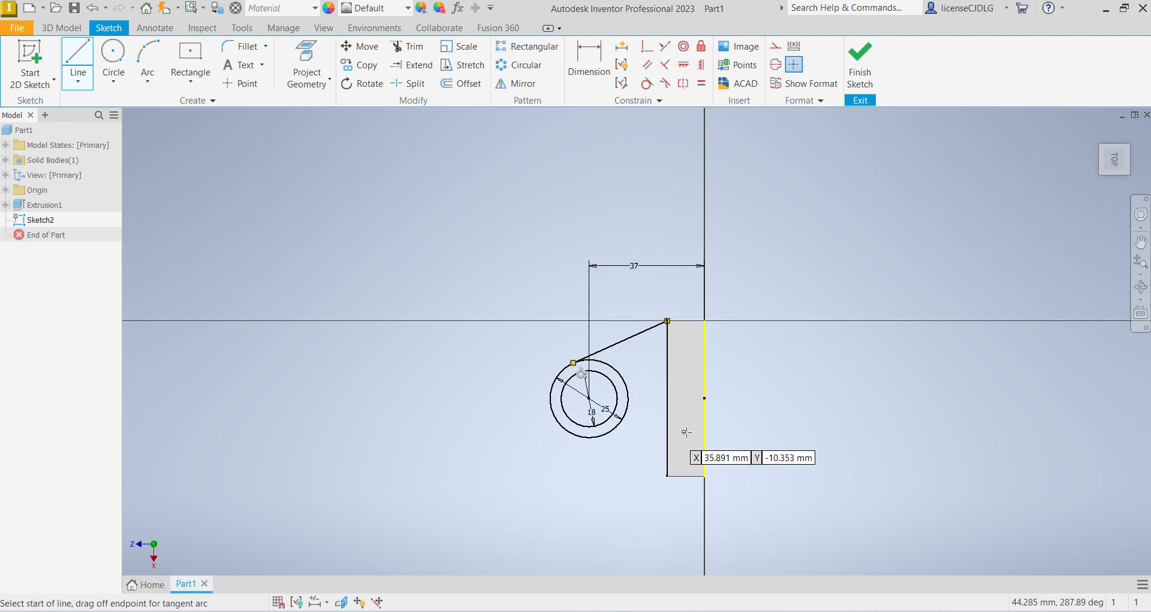
{"action": "left_click", "coordinate": [666, 476]}
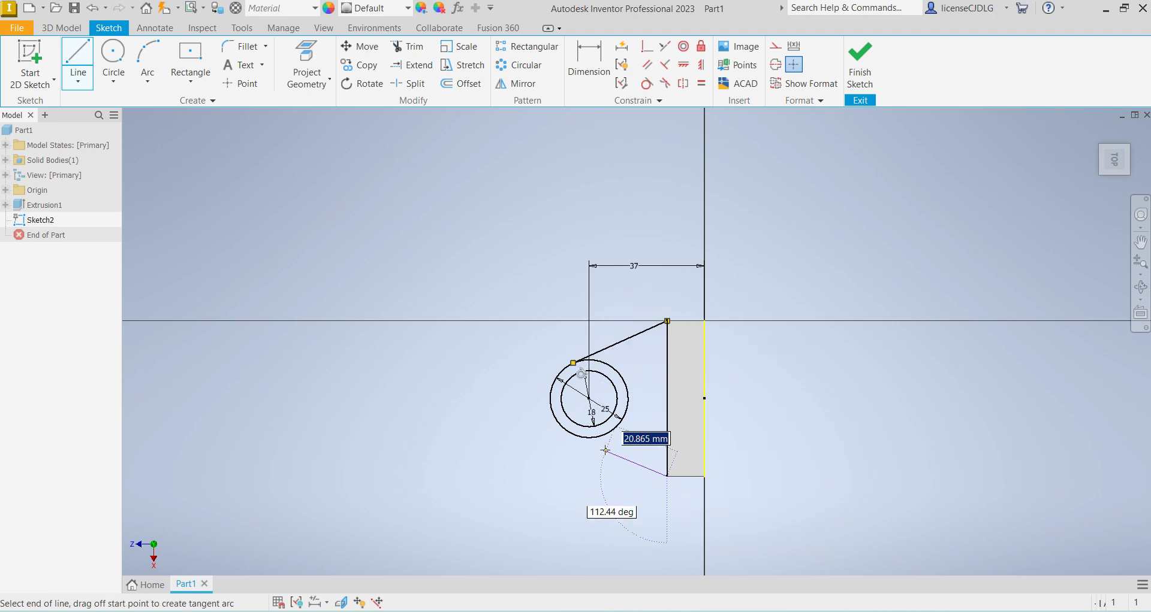
{"action": "double_click", "coordinate": [573, 434]}
{"action": "right_click", "coordinate": [783, 417]}
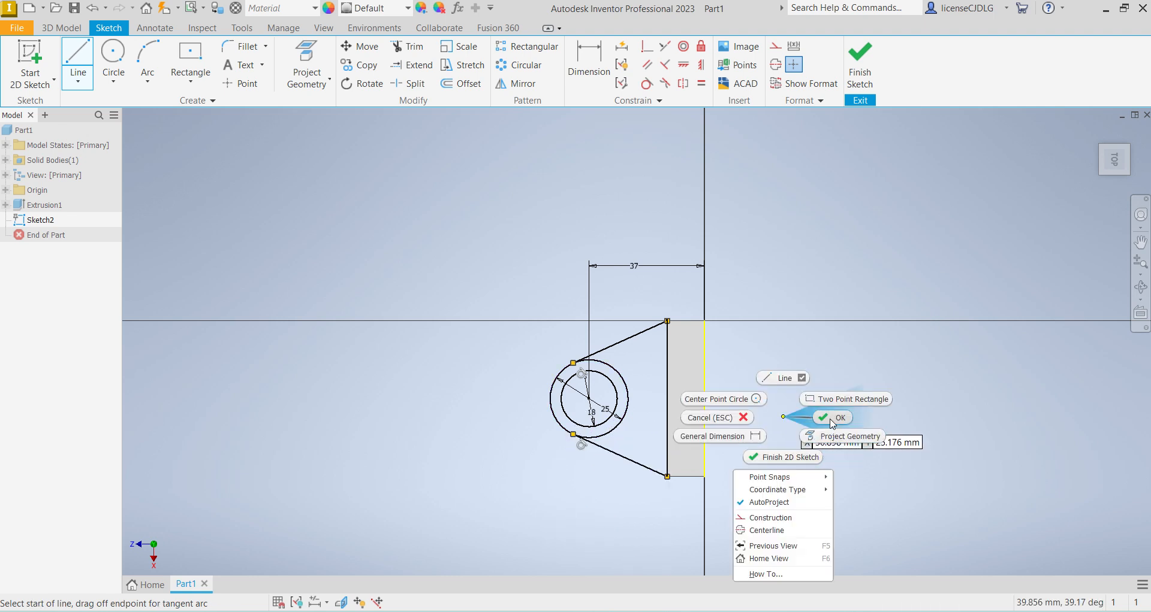
Trim away the part of the 25 mm circle between the tangent lines facing the plate, and finish the sketch.
{"action": "left_click", "coordinate": [402, 49]}
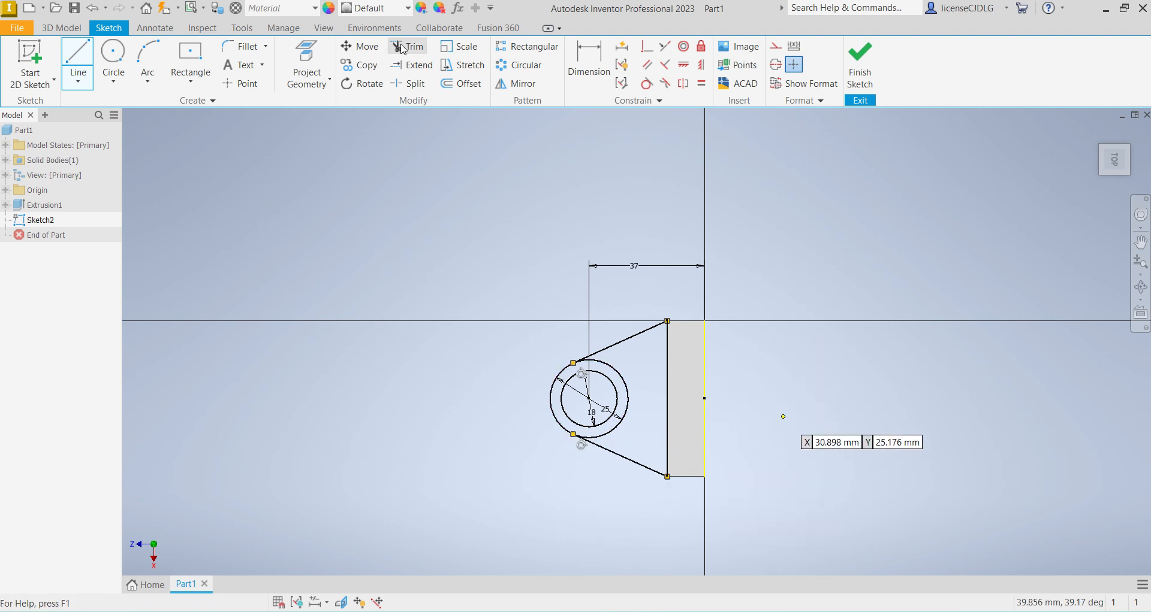
{"action": "left_click", "coordinate": [403, 49]}
{"action": "left_click", "coordinate": [627, 396]}
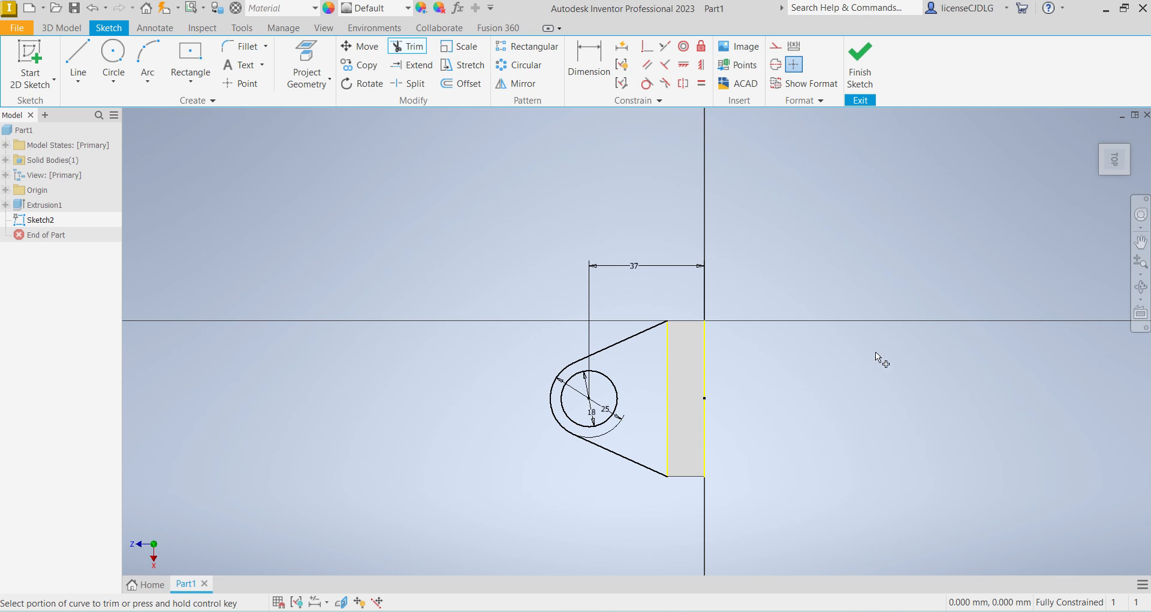
{"action": "left_click", "coordinate": [859, 68]}
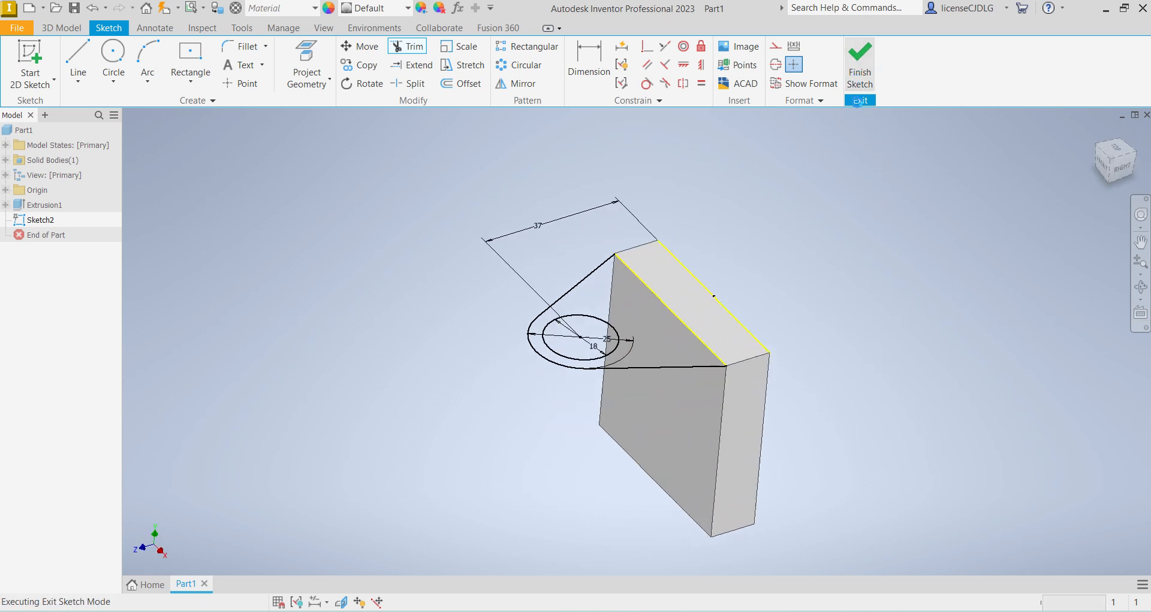
Extrude the tapered lug profile, excluding the hole, 12 mm downward and join it to the plate.
{"action": "left_click", "coordinate": [79, 60]}
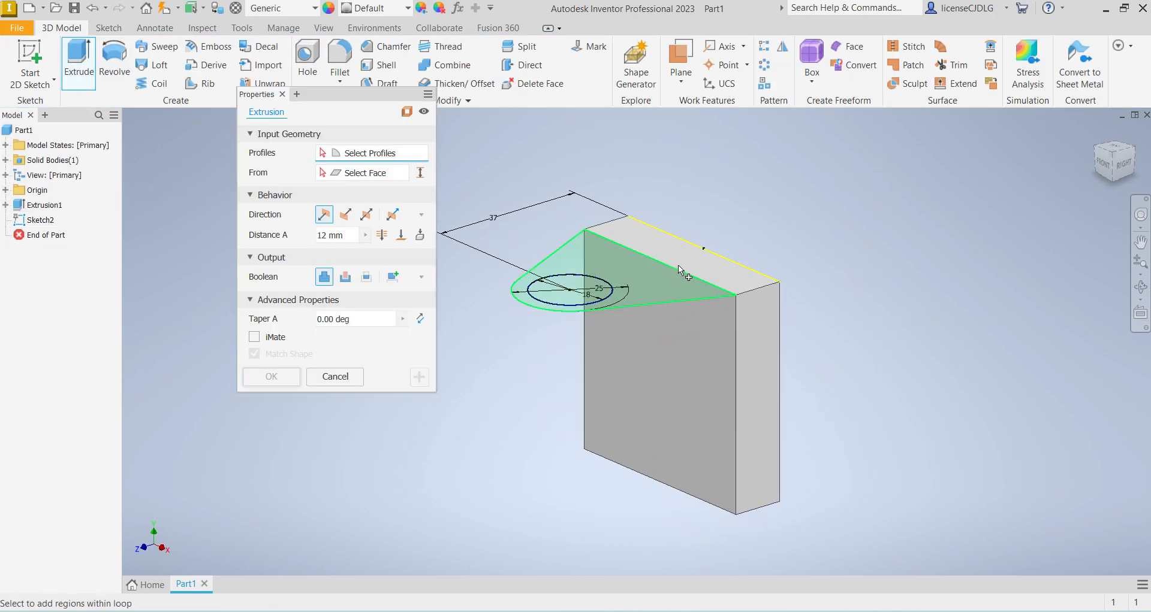
{"action": "left_click", "coordinate": [650, 272]}
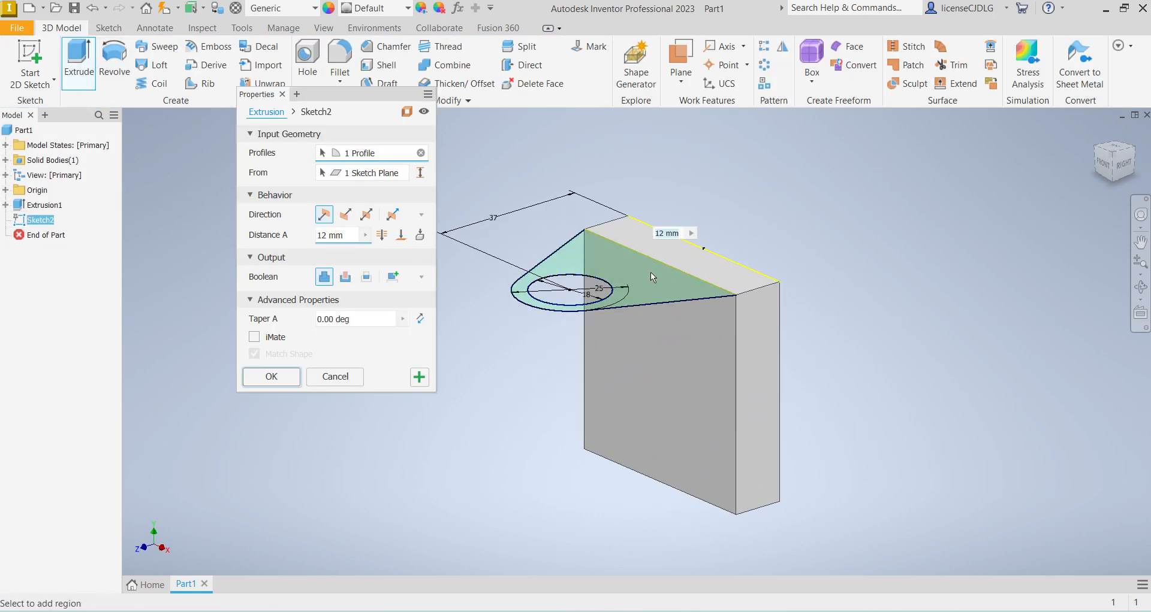
{"action": "left_click", "coordinate": [346, 217]}
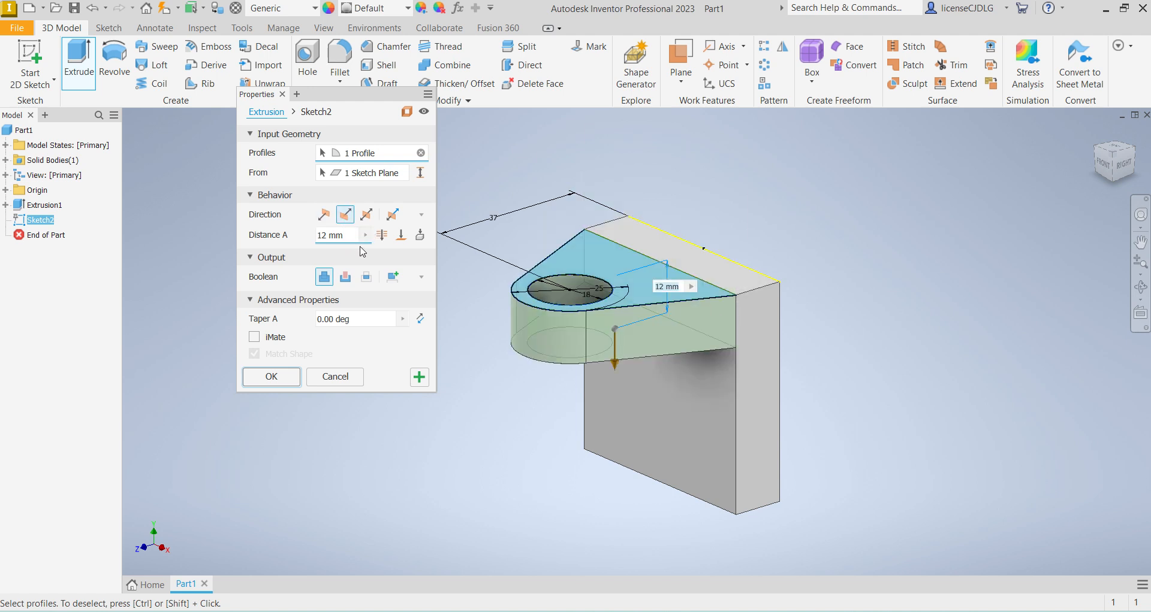
{"action": "left_click", "coordinate": [287, 377]}
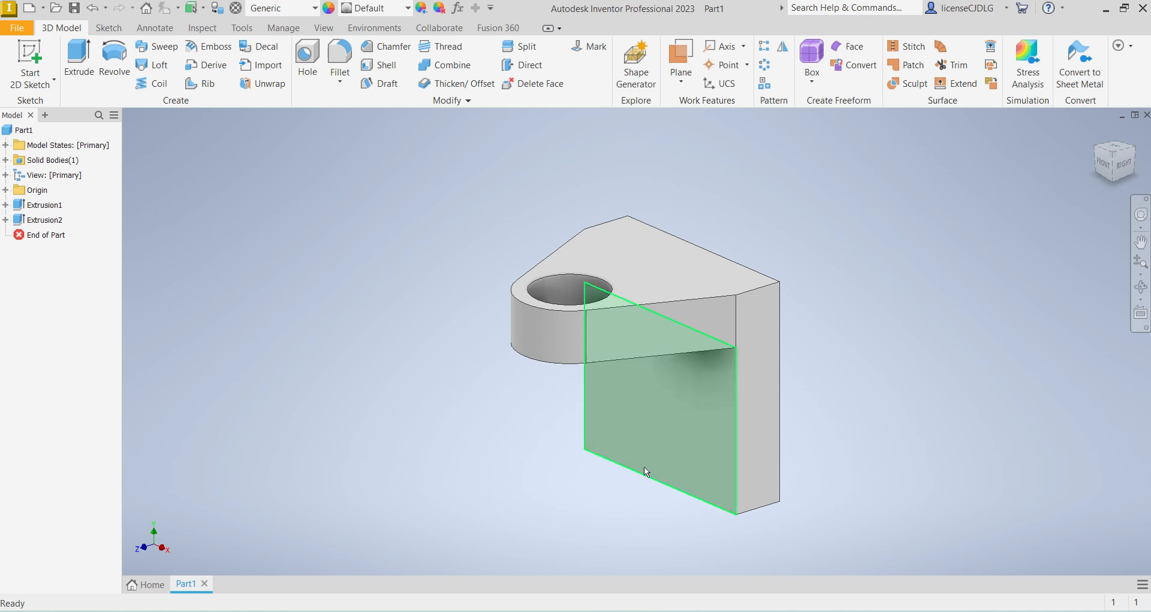
Start a sketch on the lug's underside and project its outer rounded edge and hole edge.
{"action": "middle_click_drag", "start_coordinate": [643, 466], "coordinate": [620, 370], "text": "shift"}
{"action": "left_click", "coordinate": [621, 328]}
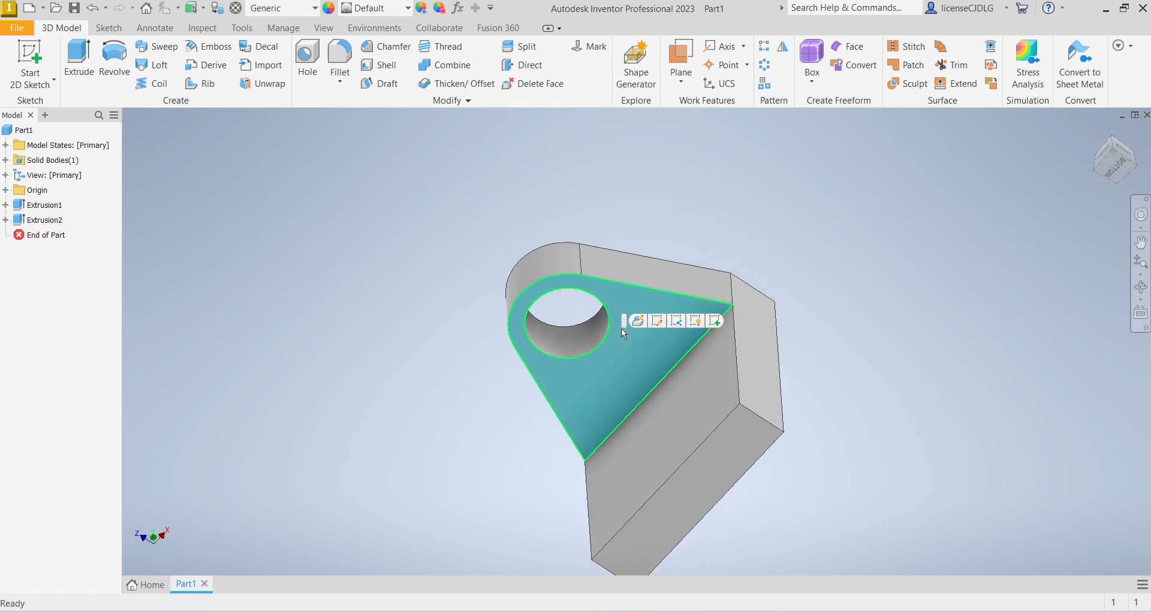
{"action": "left_click", "coordinate": [698, 328]}
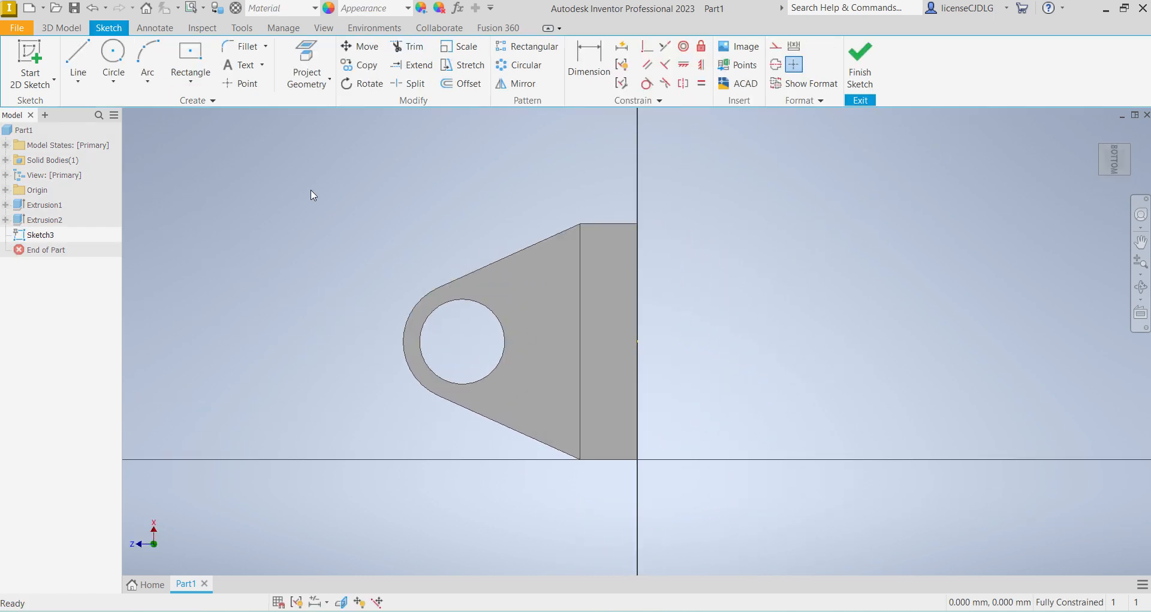
{"action": "left_click", "coordinate": [306, 63]}
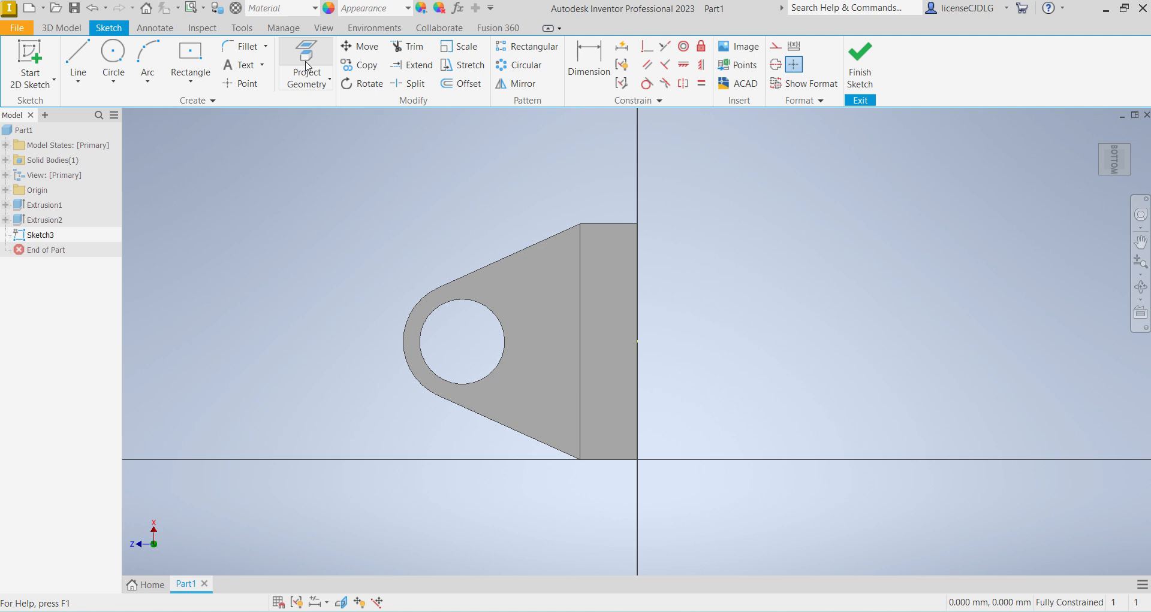
{"action": "left_click", "coordinate": [416, 308]}
{"action": "left_click", "coordinate": [425, 333]}
{"action": "key", "text": "Escape"}
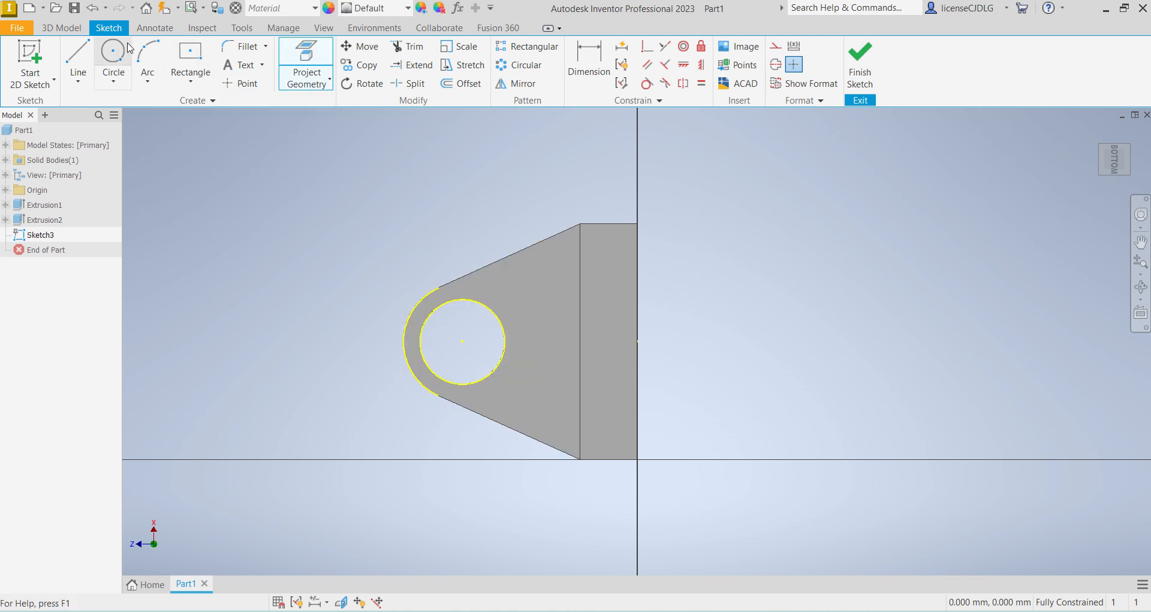
Draw a circle concentric with the hole that coincides with the lug's rounded end, and finish the sketch.
{"action": "left_click", "coordinate": [114, 60]}
{"action": "left_click", "coordinate": [462, 342]}
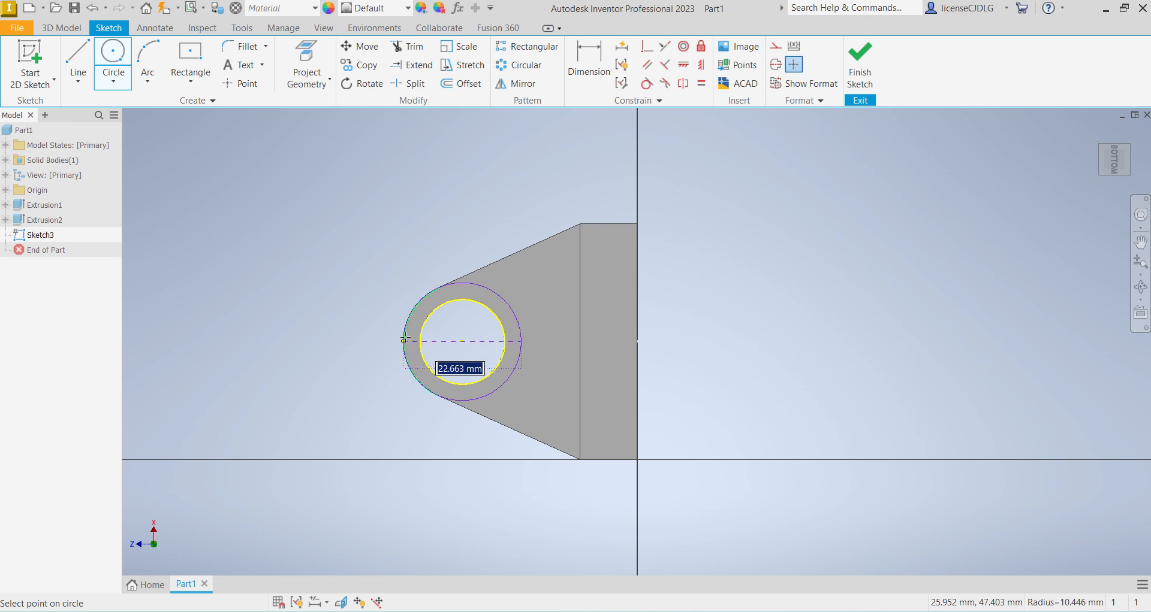
{"action": "left_click", "coordinate": [421, 383]}
{"action": "right_click", "coordinate": [336, 344]}
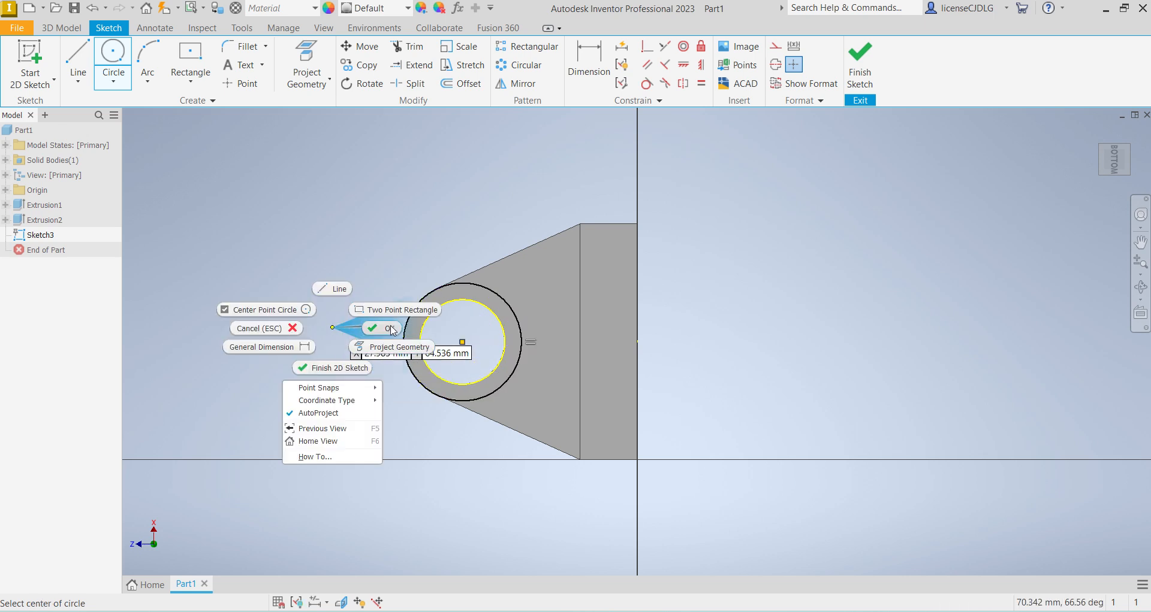
{"action": "left_click", "coordinate": [371, 333]}
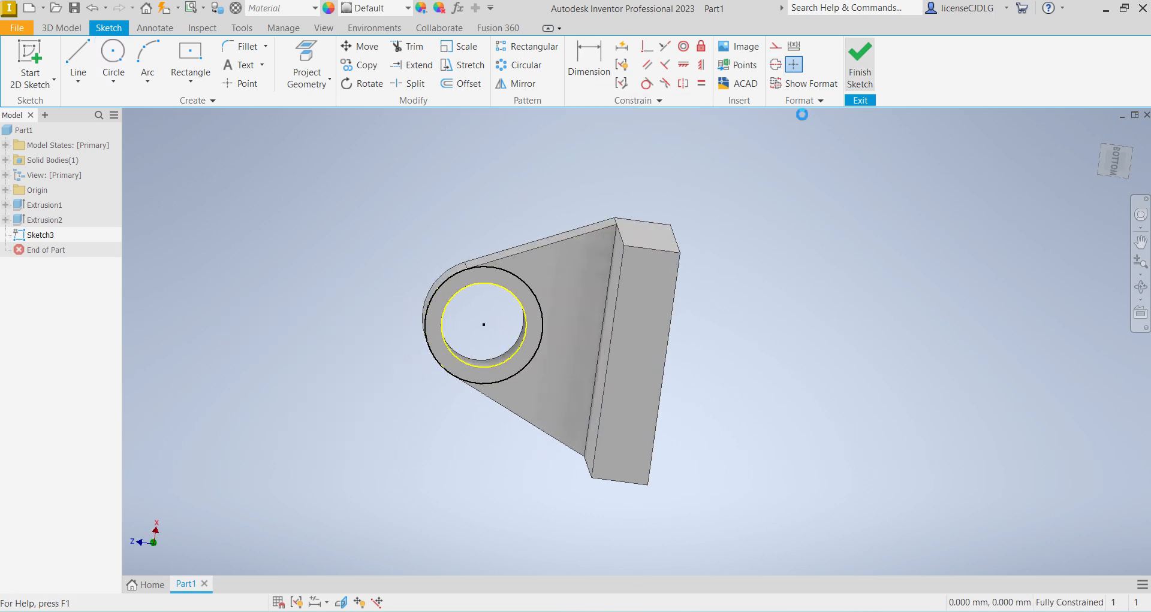
{"action": "left_click", "coordinate": [860, 63]}
Extrude the ring around the hole downward from the lug's underside as a joined boss.
{"action": "left_click", "coordinate": [78, 59]}
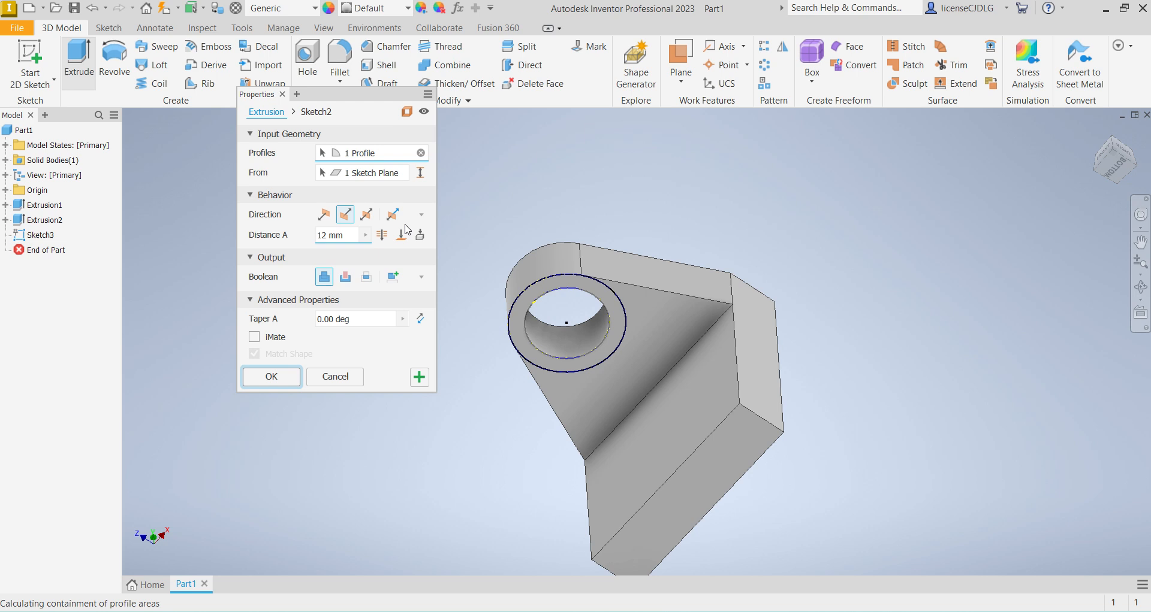
{"action": "left_click", "coordinate": [564, 288]}
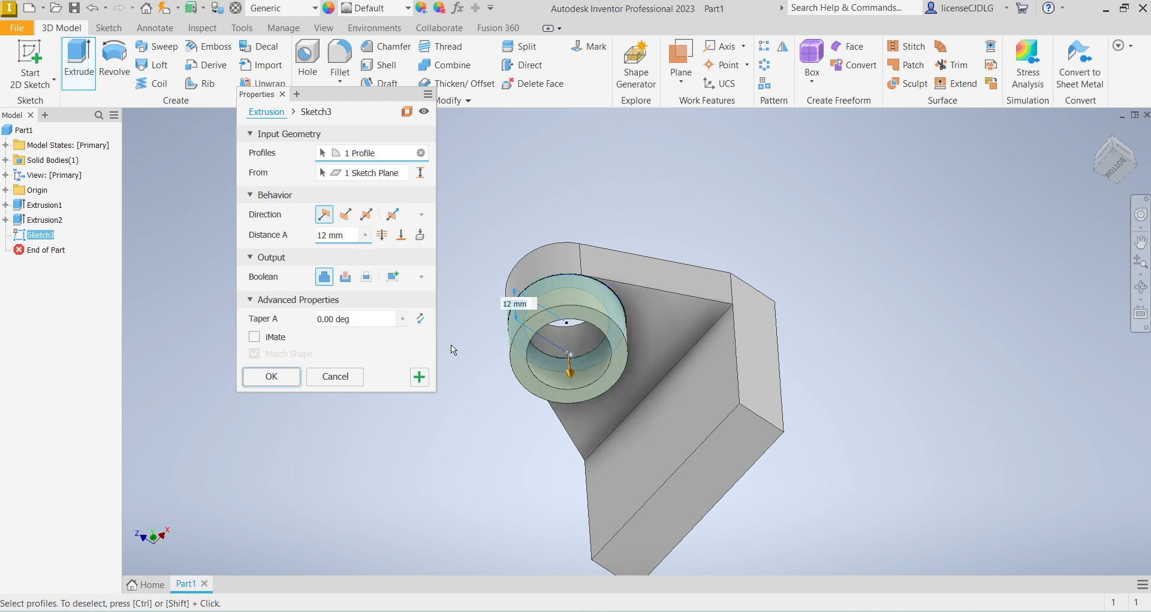
{"action": "key", "text": "Return"}
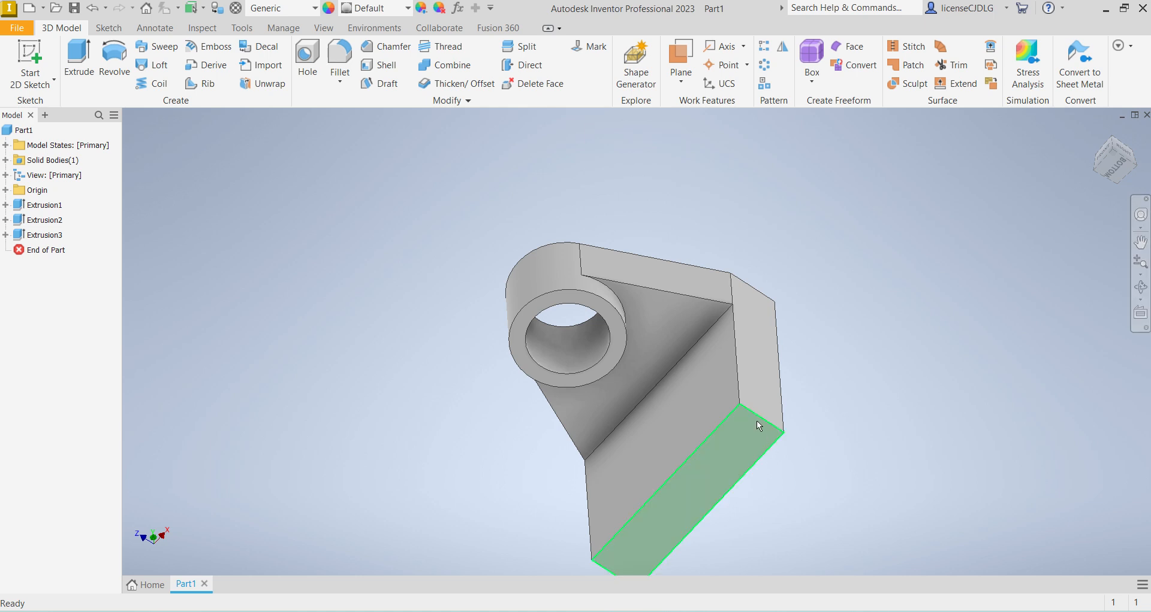
Start a sketch on the square plate's narrow right-hand side face.
{"action": "middle_click_drag", "start_coordinate": [756, 421], "coordinate": [738, 444], "text": "shift"}
{"action": "middle_click_drag", "start_coordinate": [1031, 273], "coordinate": [1039, 323], "text": "shift"}
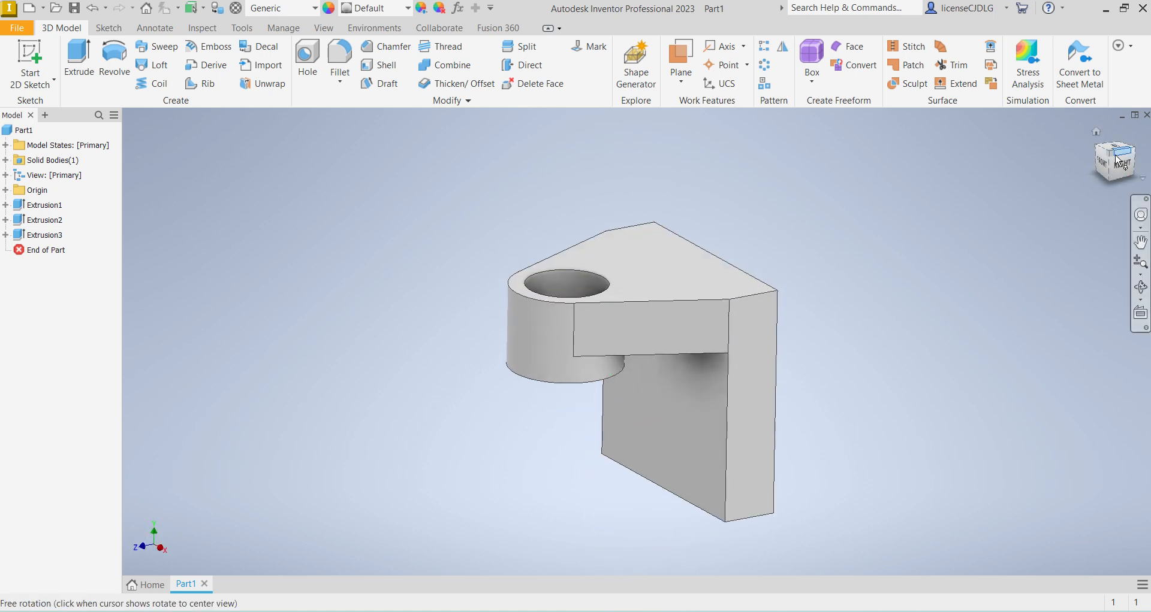
{"action": "left_click", "coordinate": [1113, 158]}
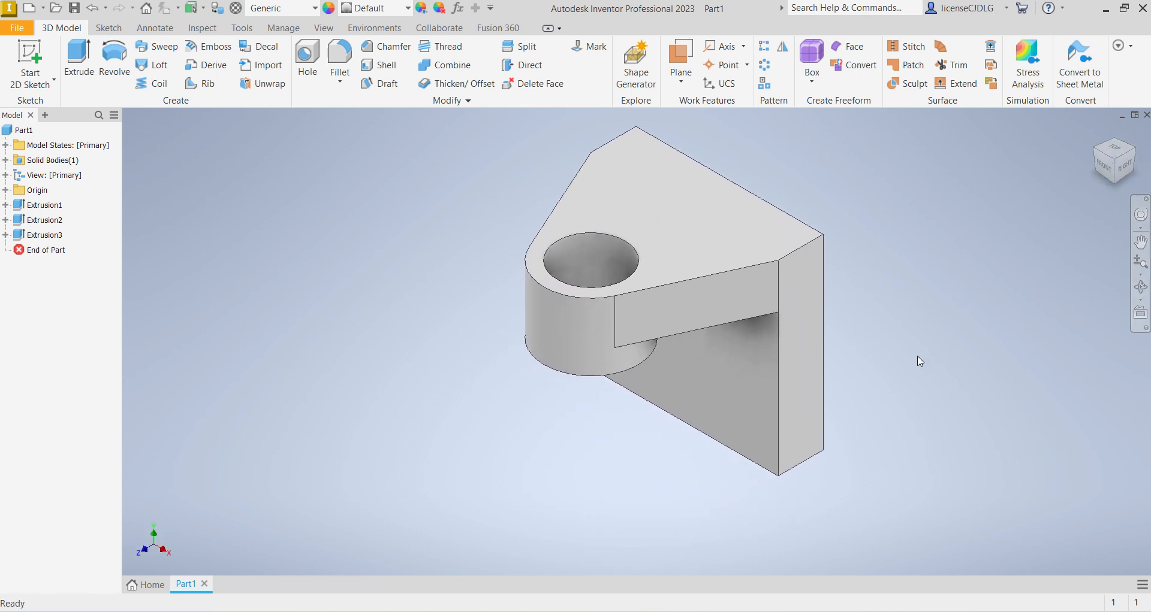
{"action": "left_click", "coordinate": [797, 343]}
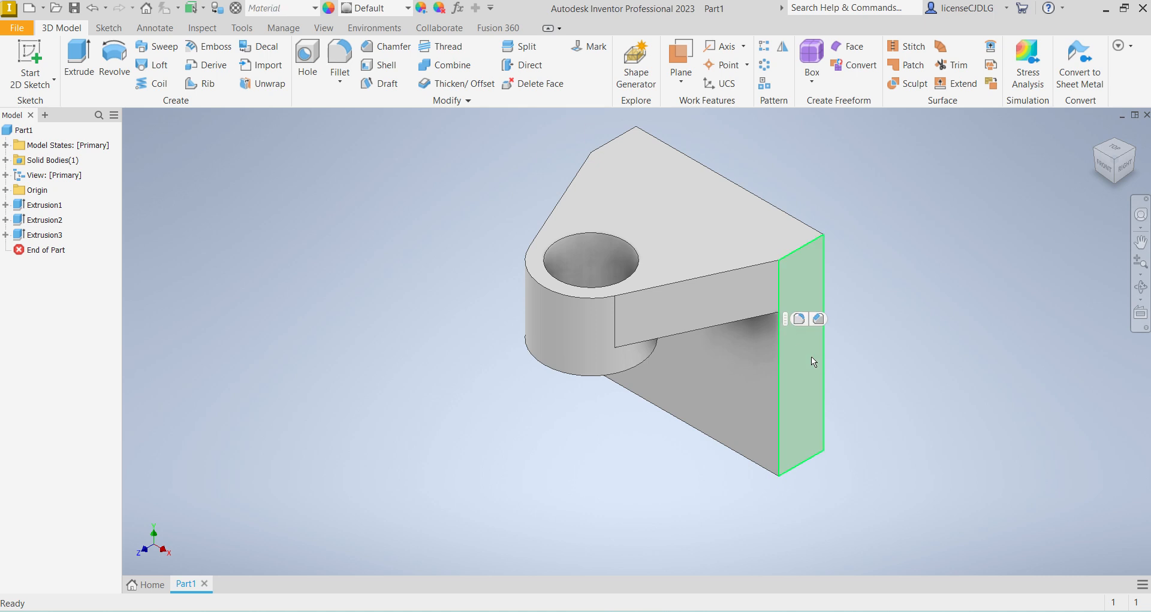
{"action": "left_click", "coordinate": [903, 348]}
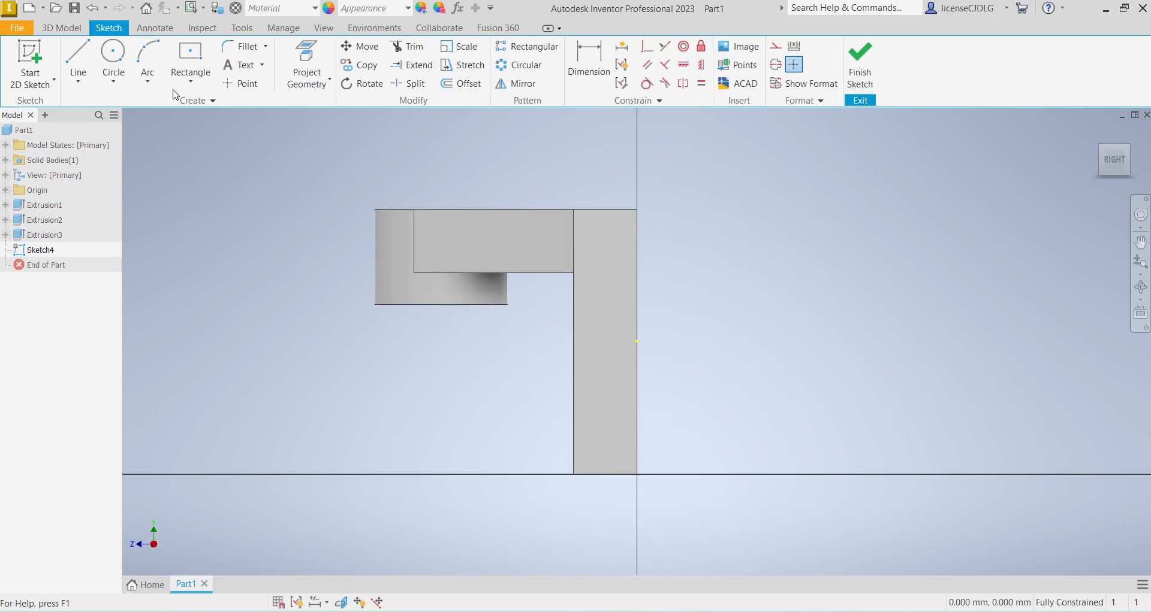
Draw two concentric circles with diameters of 50 mm and 14 mm behind the plate.
{"action": "left_click", "coordinate": [78, 60]}
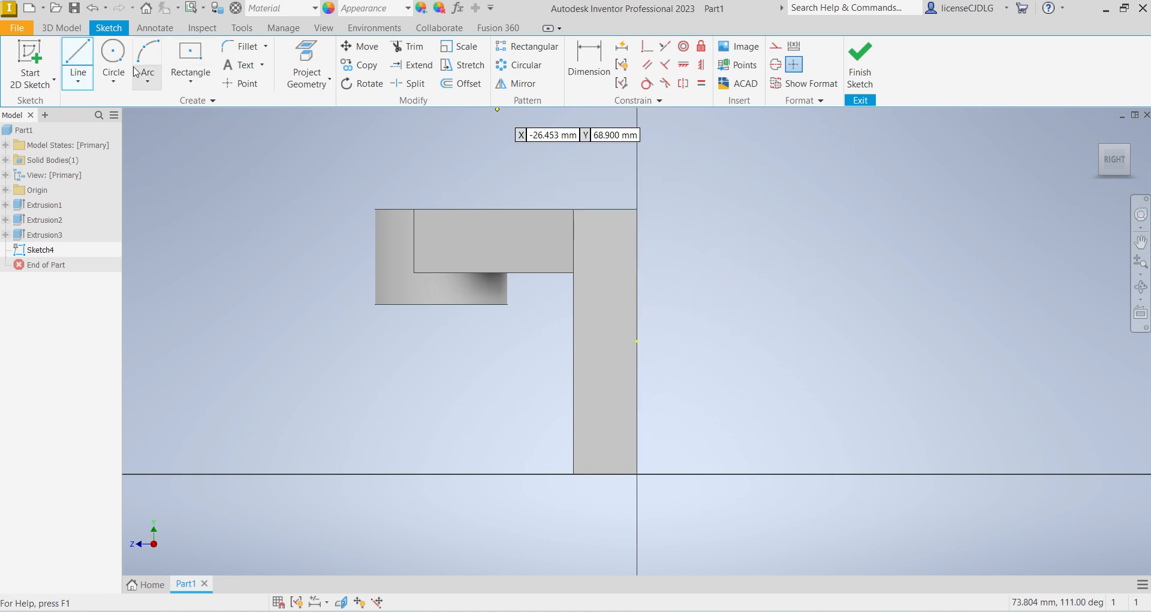
{"action": "left_click", "coordinate": [113, 54]}
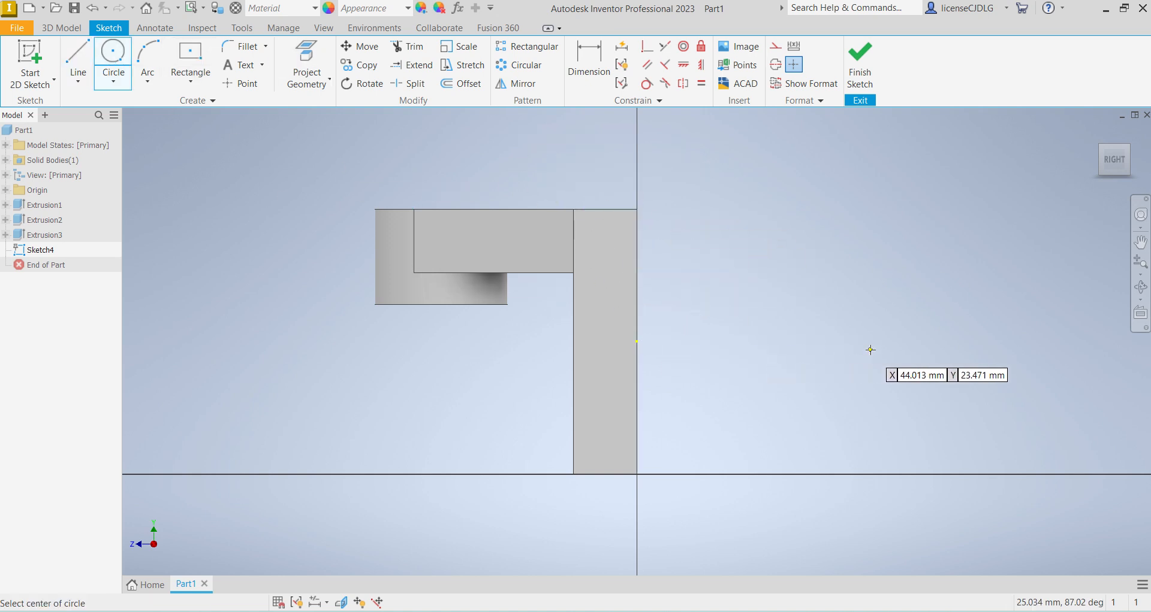
{"action": "left_click", "coordinate": [890, 343]}
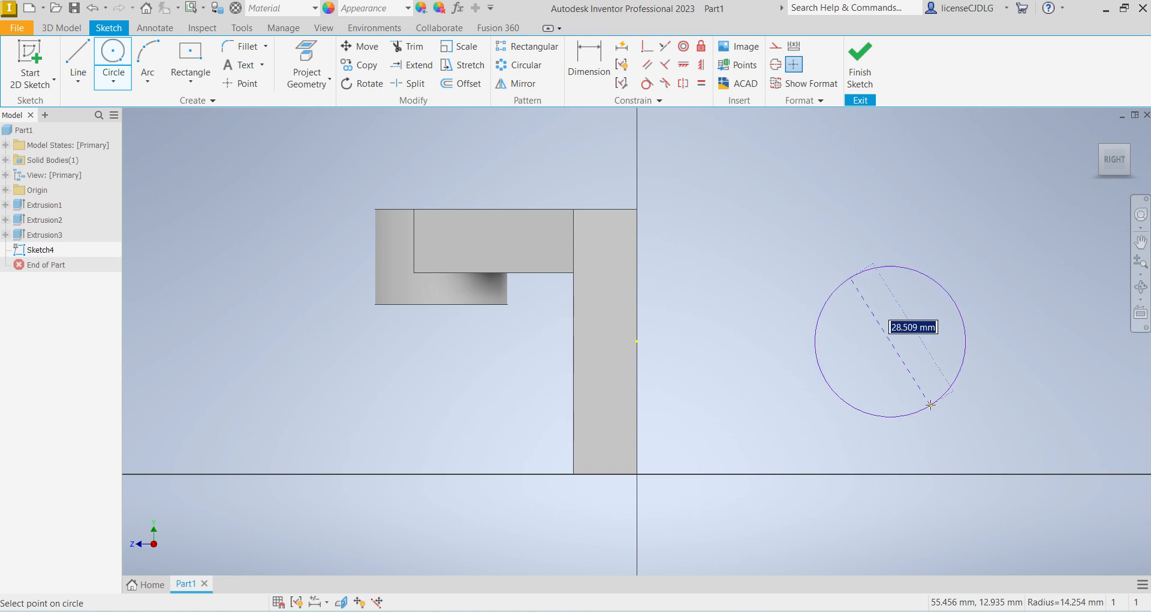
{"action": "type", "text": "50"}
{"action": "key", "text": "Return"}
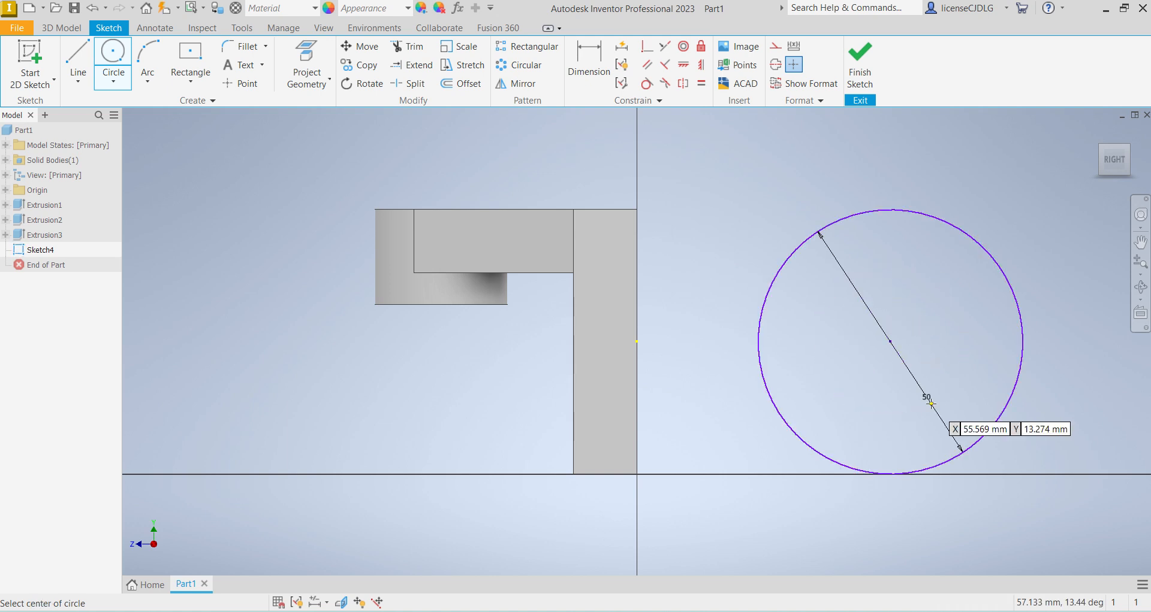
{"action": "left_click", "coordinate": [891, 341]}
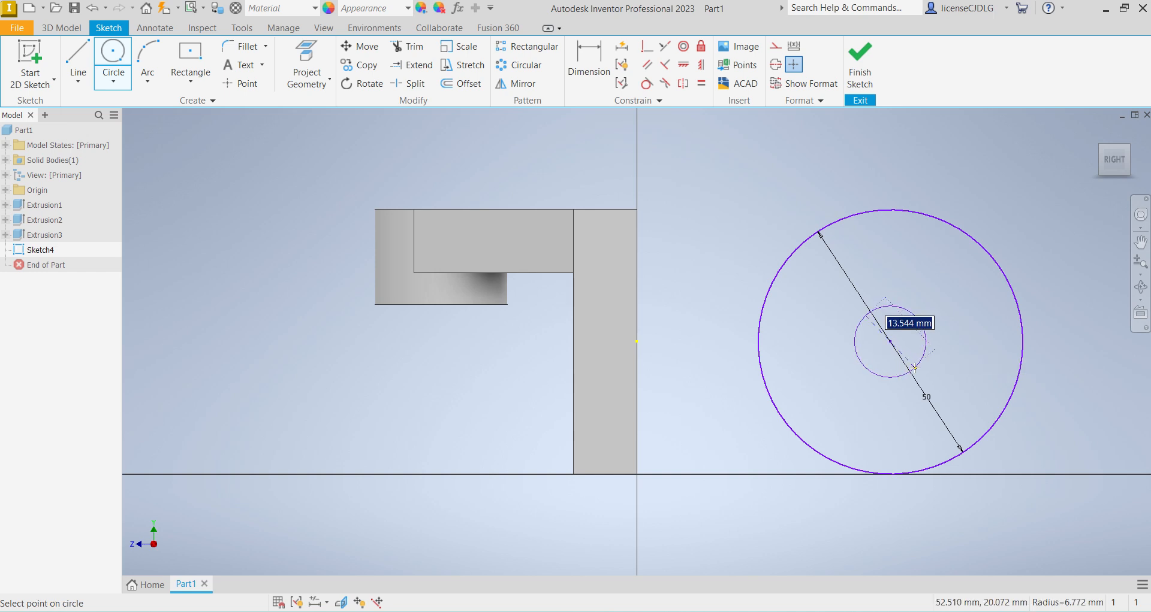
{"action": "type", "text": "14"}
{"action": "key", "text": "Return"}
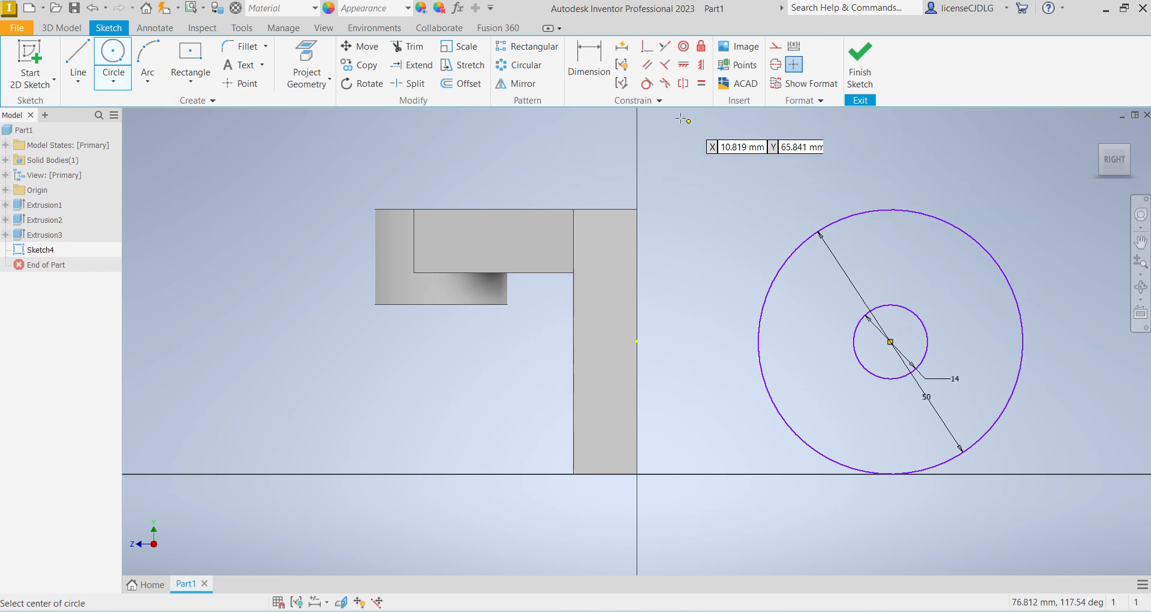
Dimension the circles' centre 25+13 mm horizontally from the plate's rear edge.
{"action": "left_click", "coordinate": [606, 78]}
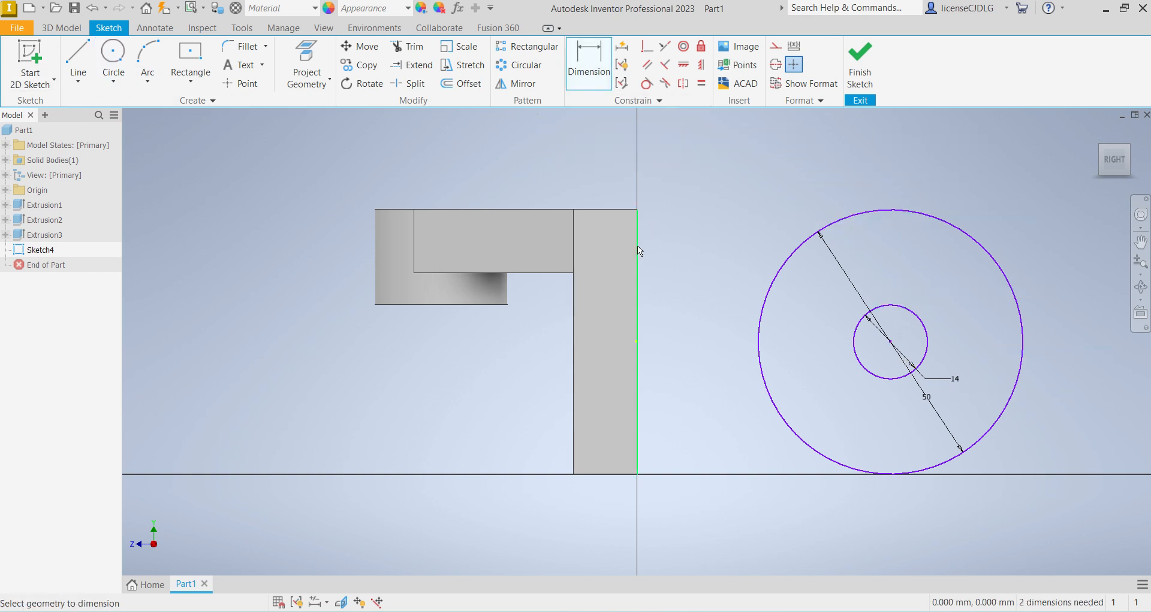
{"action": "left_click", "coordinate": [637, 251]}
{"action": "left_click", "coordinate": [890, 342]}
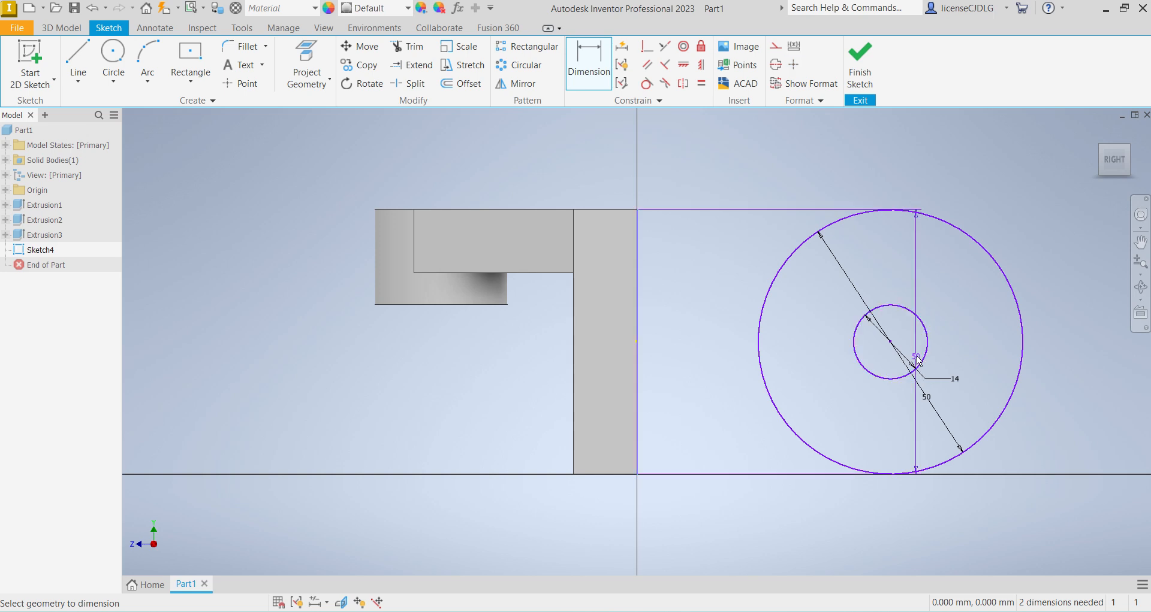
{"action": "left_click", "coordinate": [800, 166]}
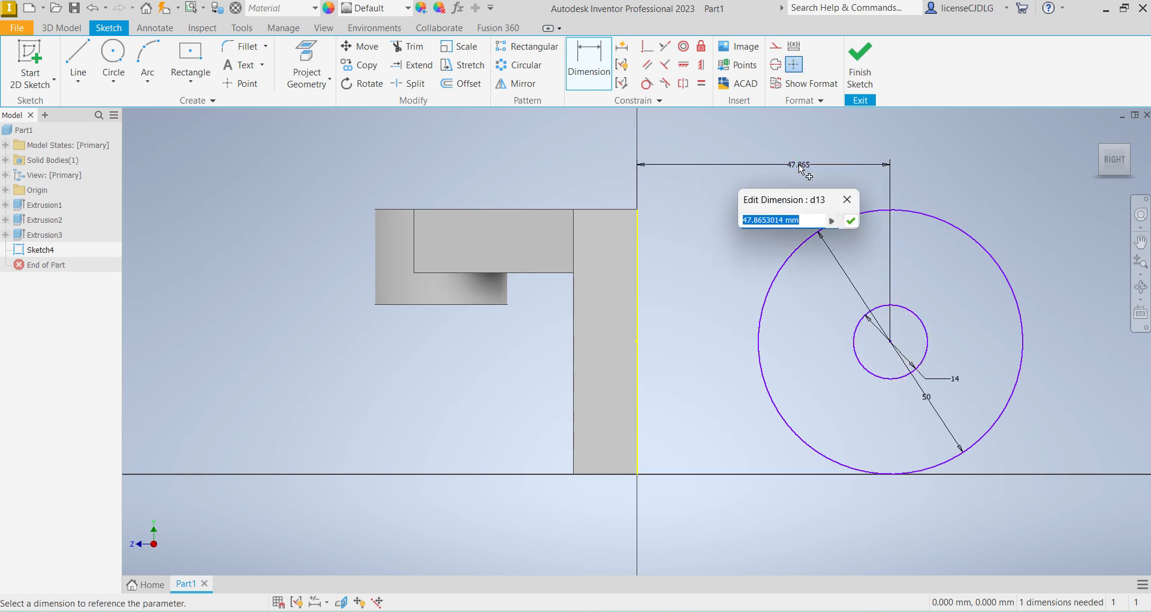
{"action": "type", "text": "25+13"}
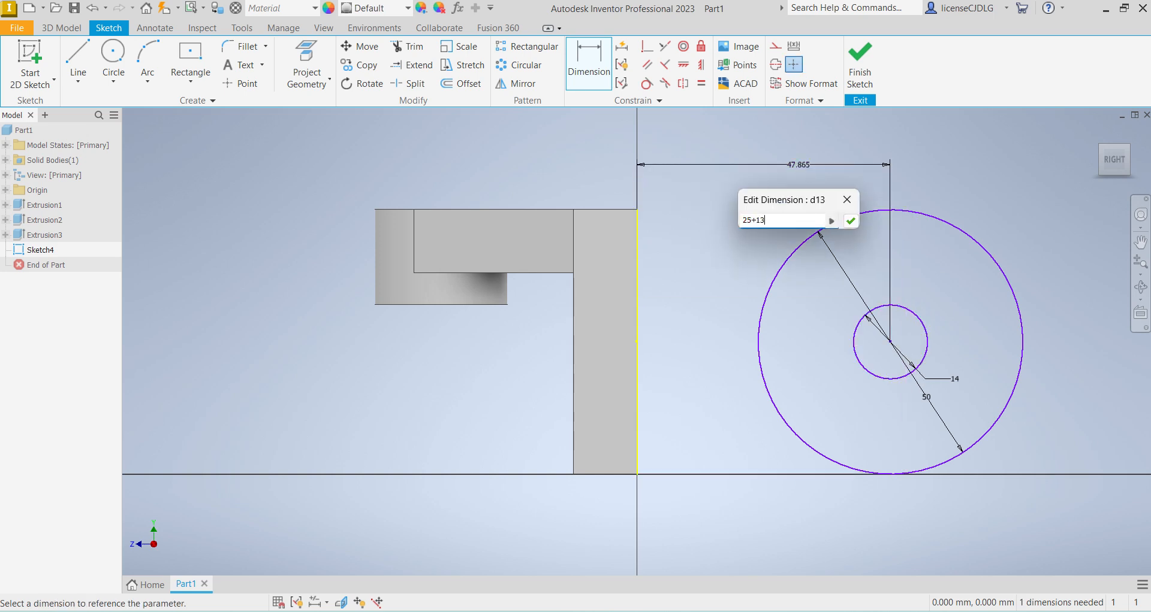
{"action": "key", "text": "Return"}
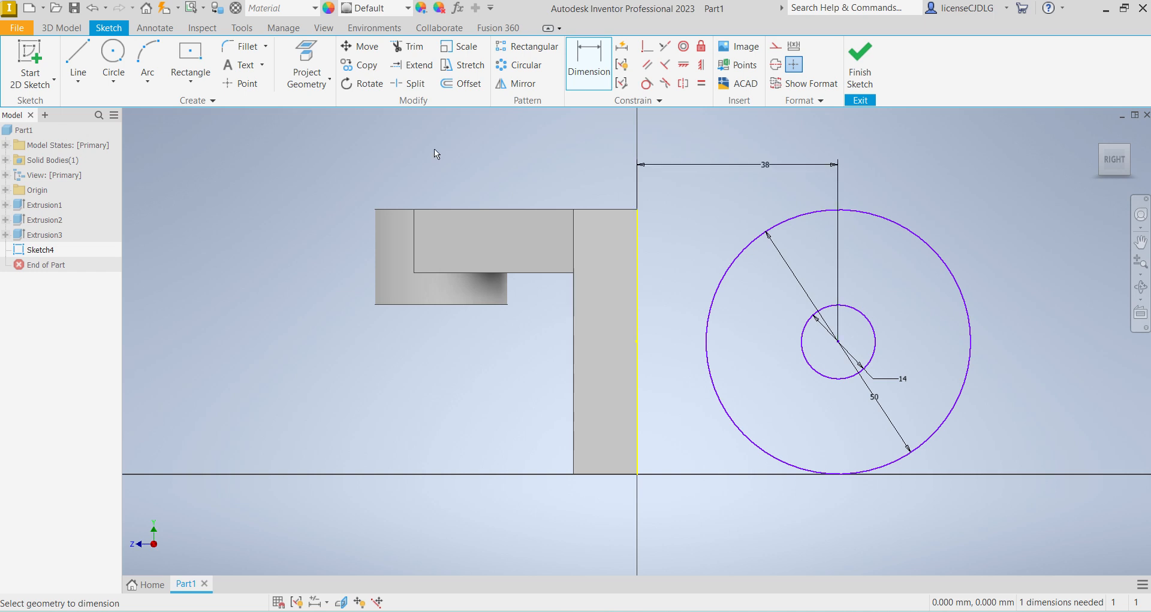
Draw connected lines from the plate's upper rear corner to the top of the 50 mm circle, with a notch about 13 mm wide and 4 mm deep.
{"action": "left_click", "coordinate": [78, 64]}
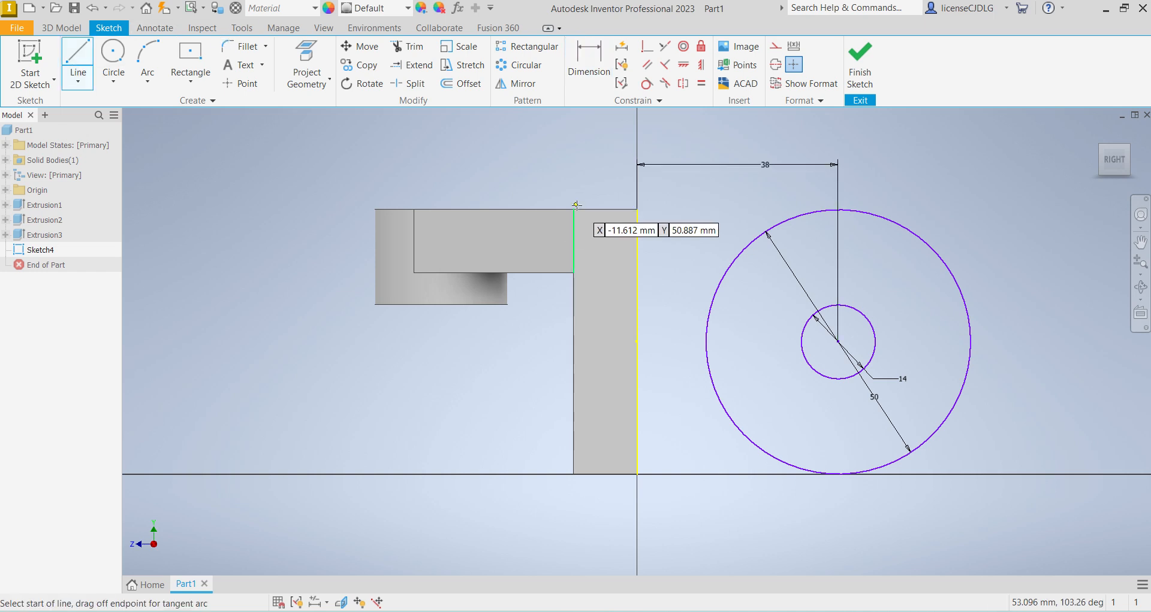
{"action": "left_click", "coordinate": [636, 209]}
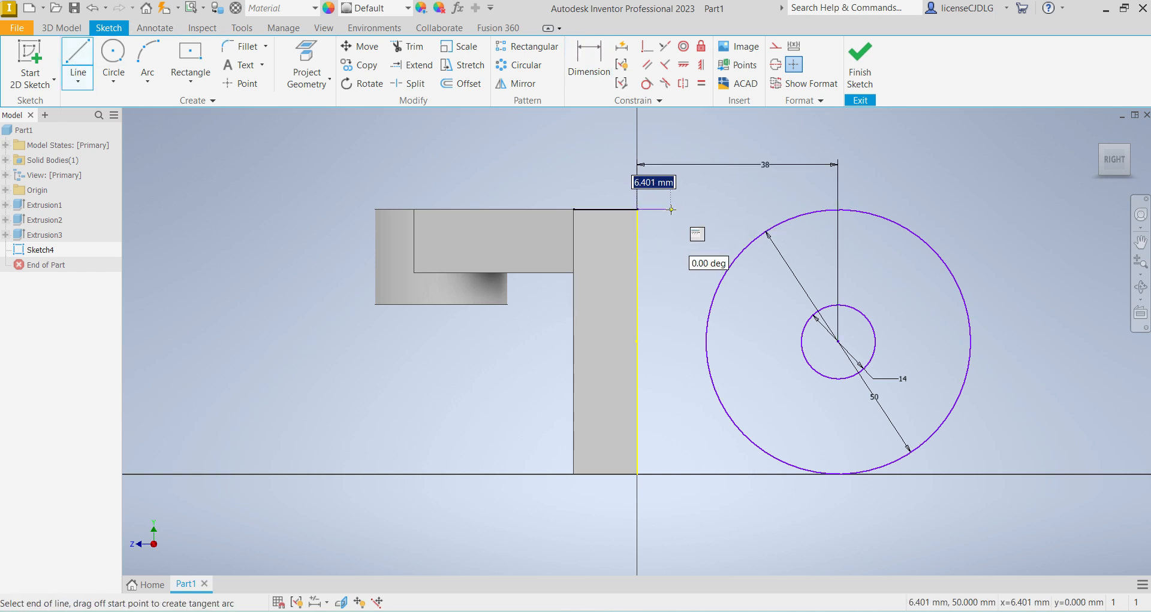
{"action": "left_click", "coordinate": [670, 231]}
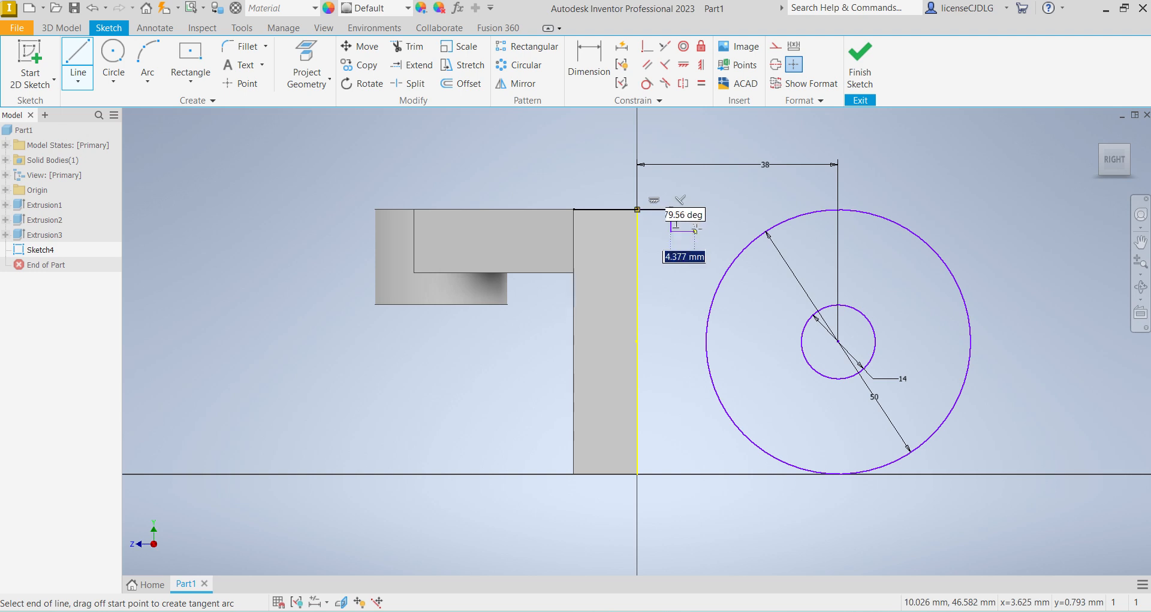
{"action": "left_click", "coordinate": [737, 232]}
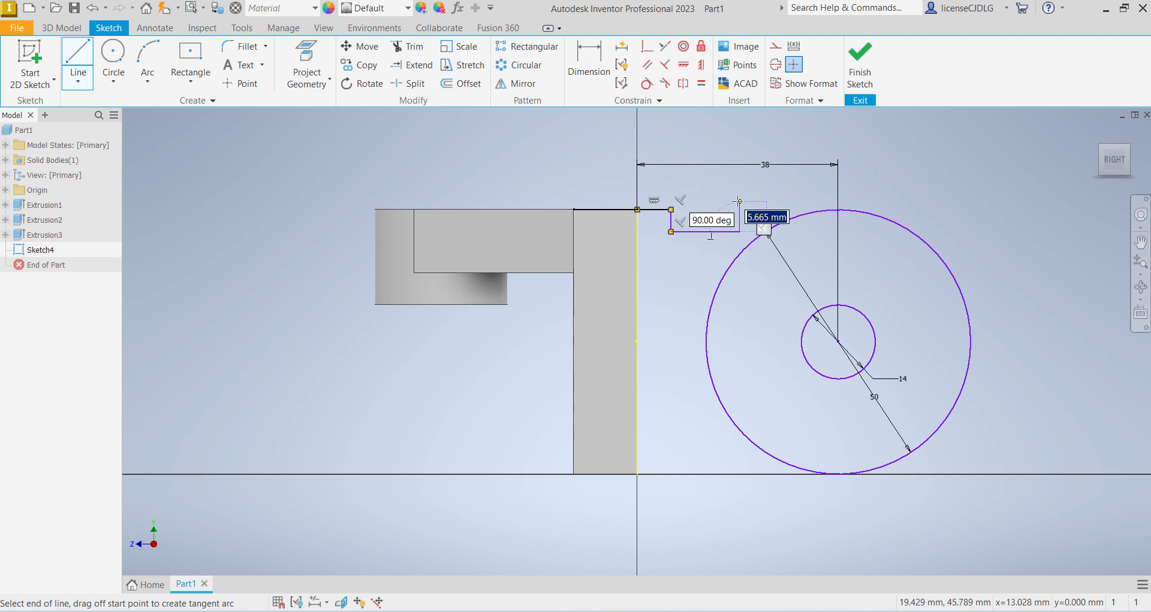
{"action": "left_click", "coordinate": [738, 209]}
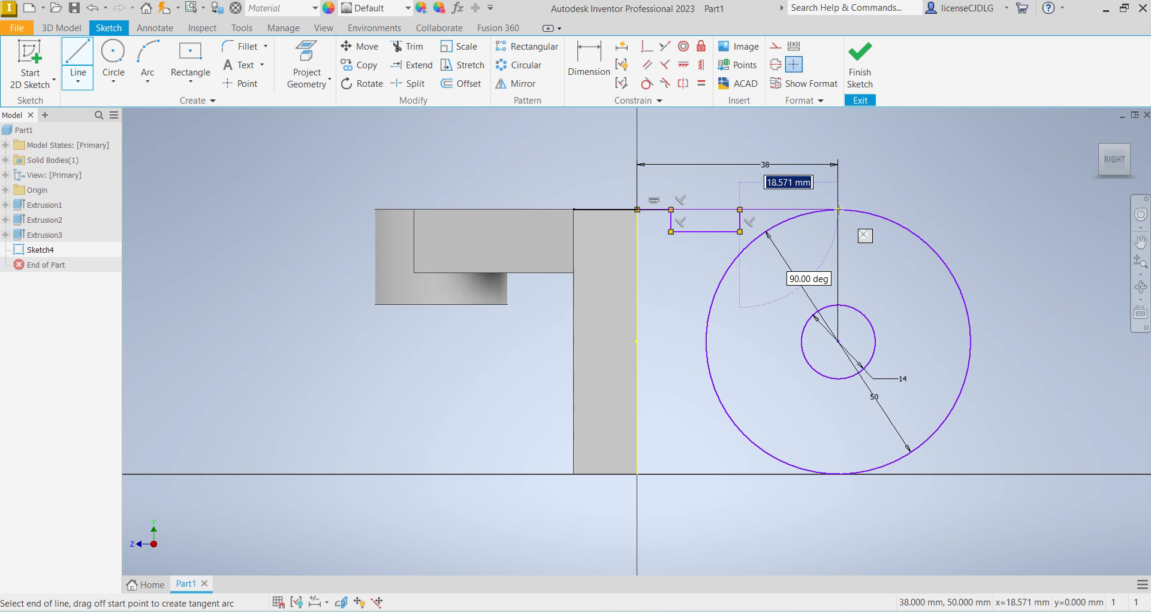
{"action": "left_click", "coordinate": [838, 209]}
{"action": "right_click", "coordinate": [838, 209]}
{"action": "left_click", "coordinate": [947, 203]}
{"action": "scroll", "coordinate": [775, 206], "scroll_direction": "up", "scroll_amount": 3}
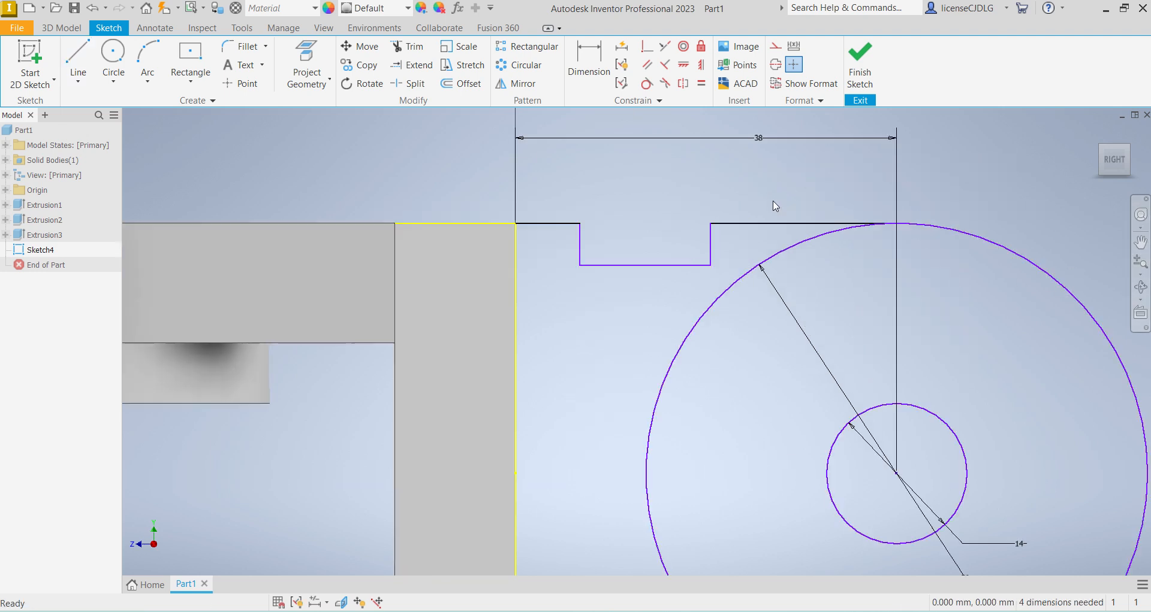
Constrain the circles' centre horizontally in line with the midpoint of the plate's rear edge.
{"action": "left_click", "coordinate": [588, 63]}
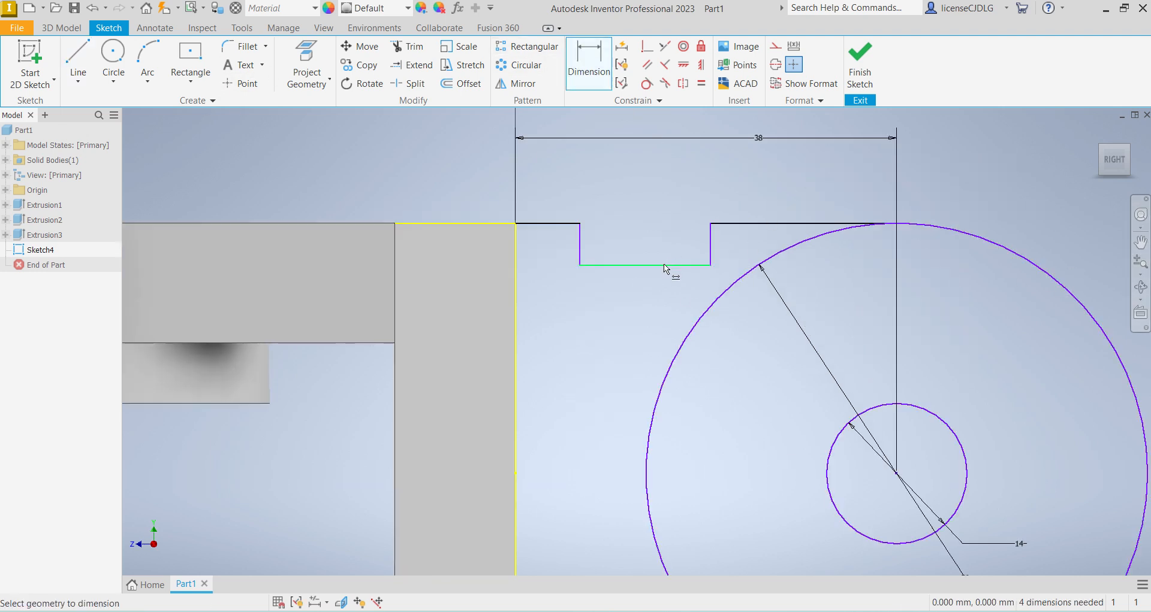
{"action": "scroll", "coordinate": [695, 318], "scroll_direction": "down", "scroll_amount": 4}
{"action": "key", "text": "Escape"}
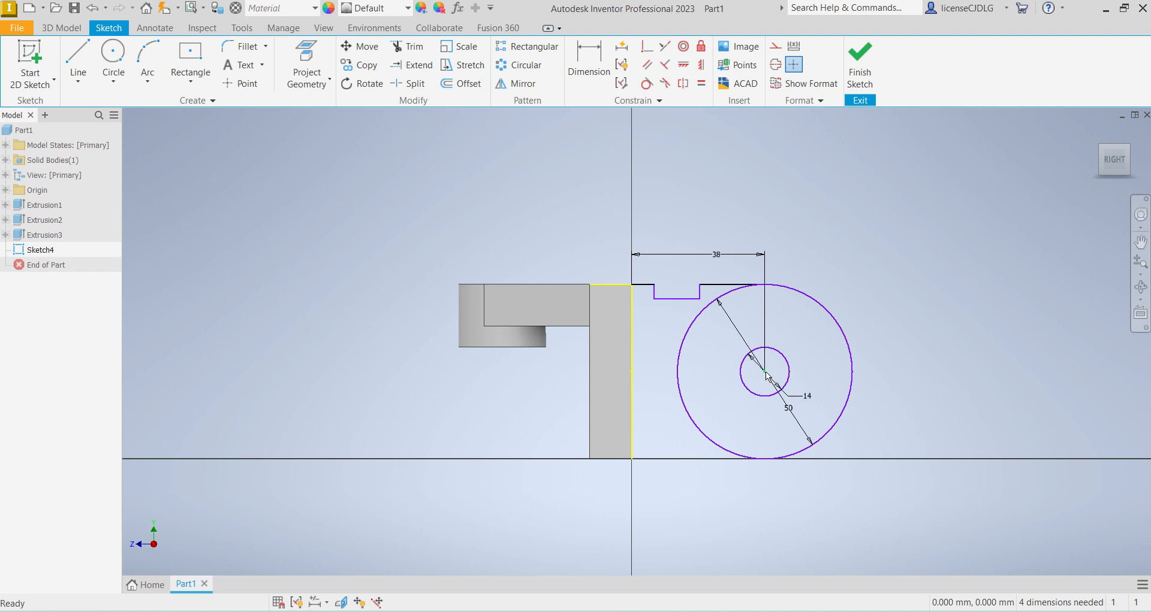
{"action": "left_click", "coordinate": [702, 64]}
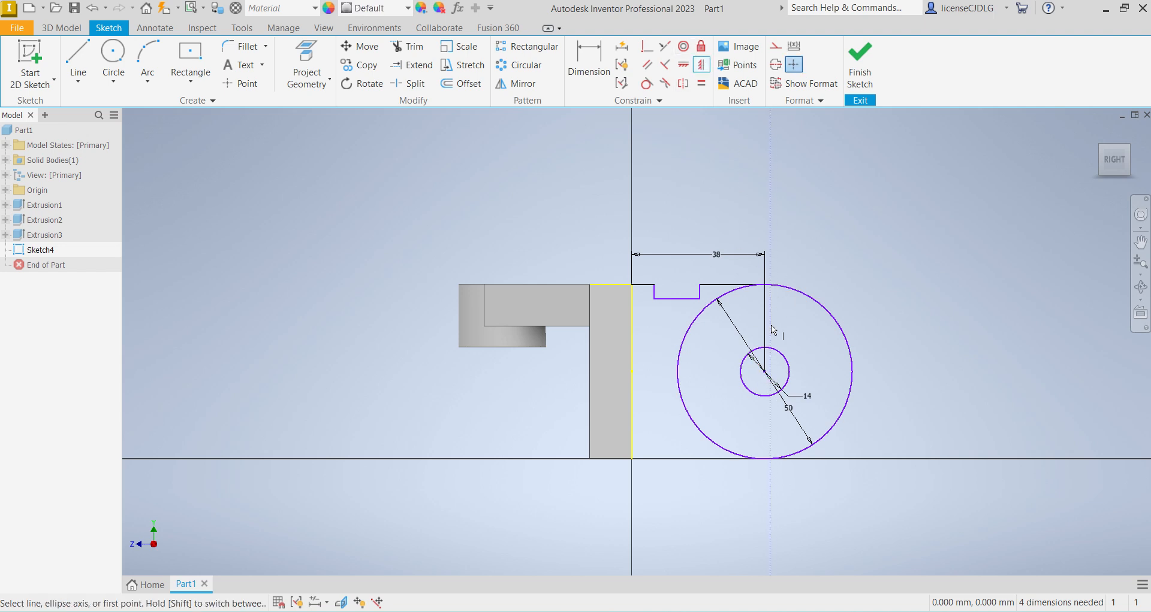
{"action": "left_click", "coordinate": [683, 64]}
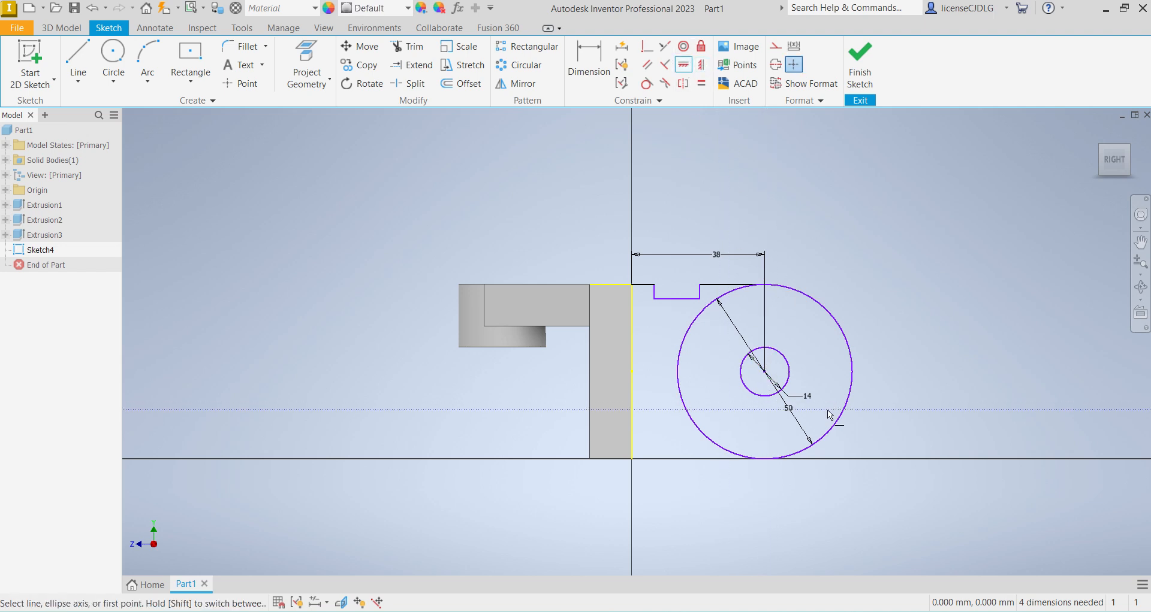
{"action": "left_click", "coordinate": [765, 372]}
{"action": "left_click", "coordinate": [632, 372]}
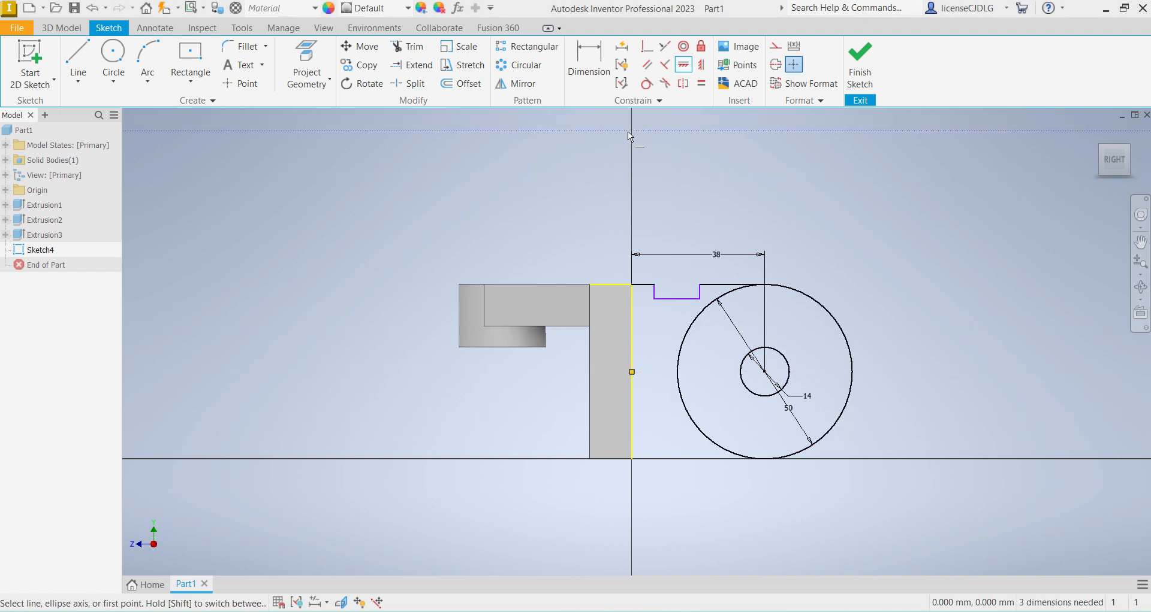
Dimension the notch's depth as 6 mm on its vertical side nearest the 50 mm circle.
{"action": "left_click", "coordinate": [588, 57]}
{"action": "scroll", "coordinate": [673, 314], "scroll_direction": "up", "scroll_amount": 5}
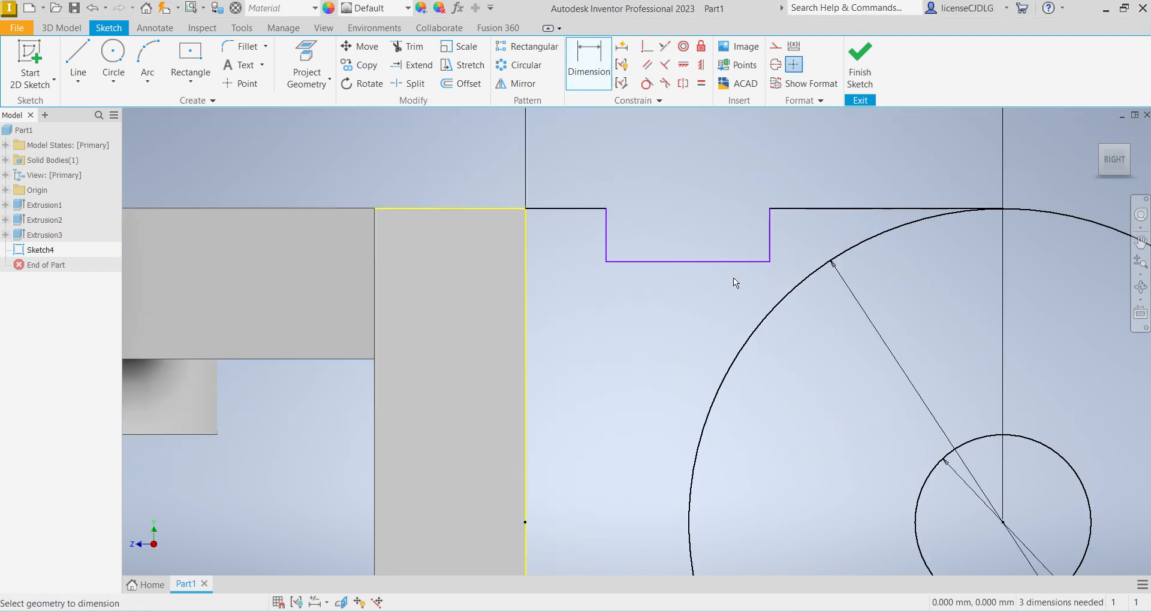
{"action": "left_click", "coordinate": [770, 244]}
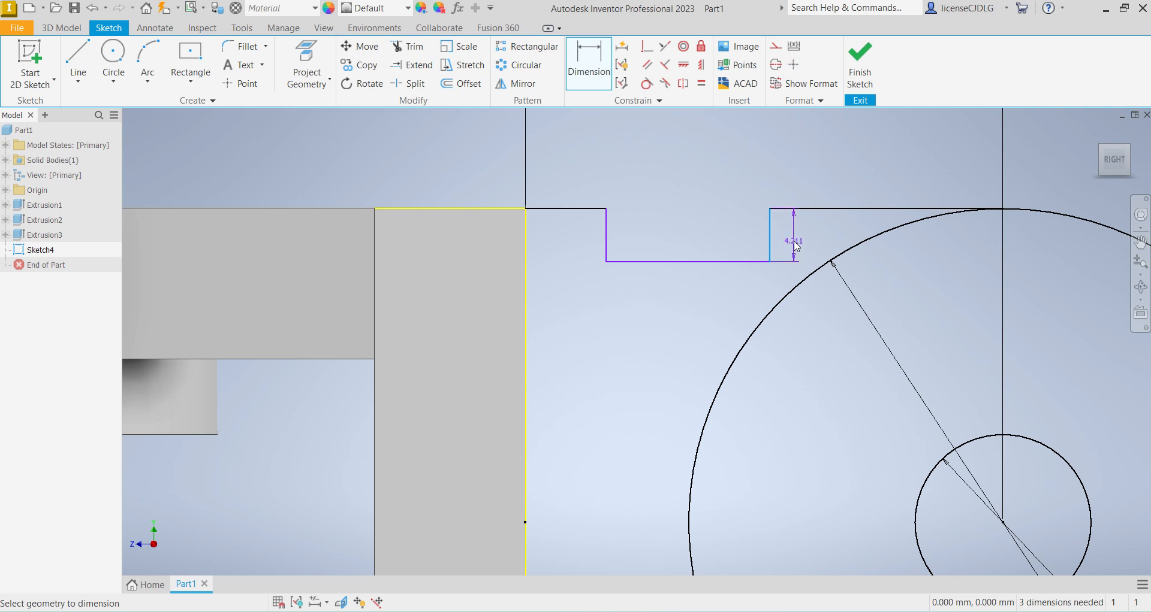
{"action": "left_click", "coordinate": [794, 241]}
{"action": "type", "text": "6"}
{"action": "key", "text": "Return"}
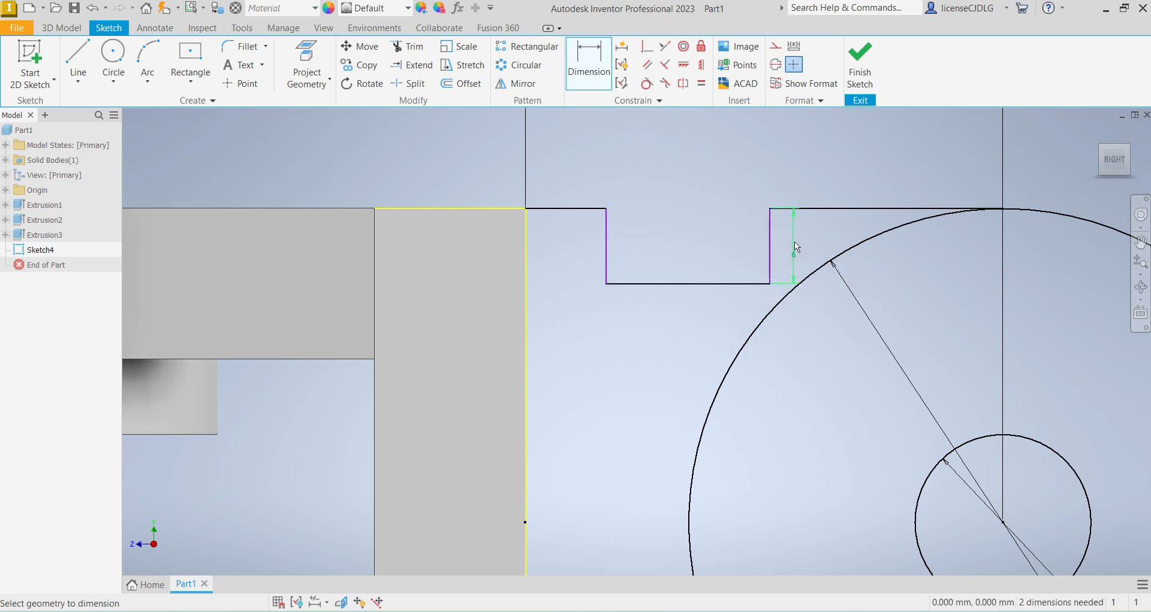
Dimension the notch floor's length as 25 mm.
{"action": "left_click", "coordinate": [667, 284]}
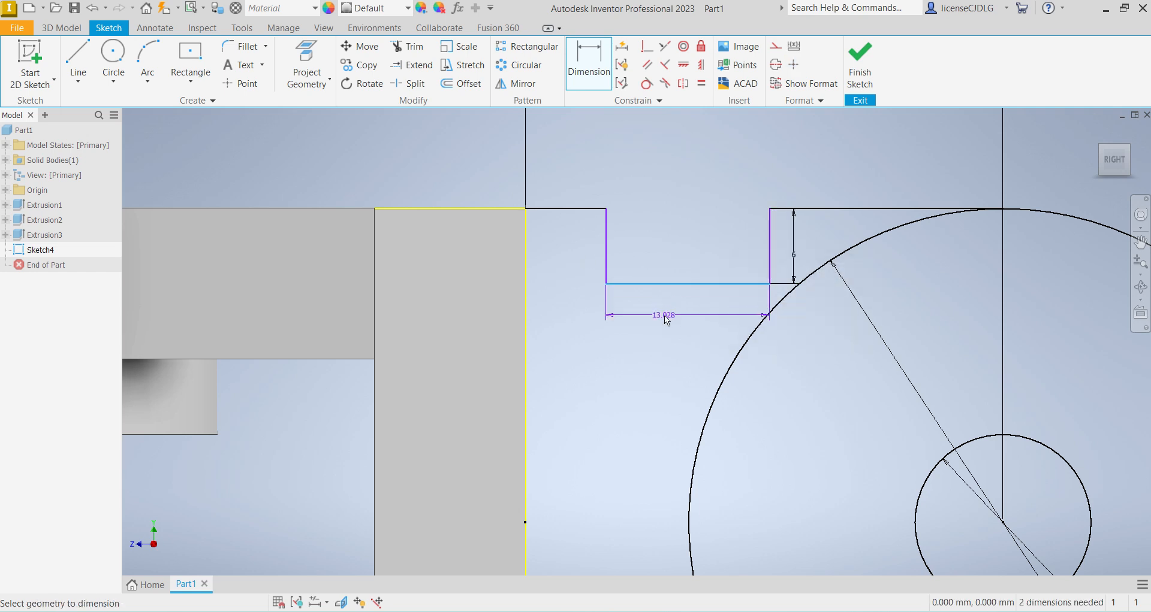
{"action": "left_click", "coordinate": [667, 319]}
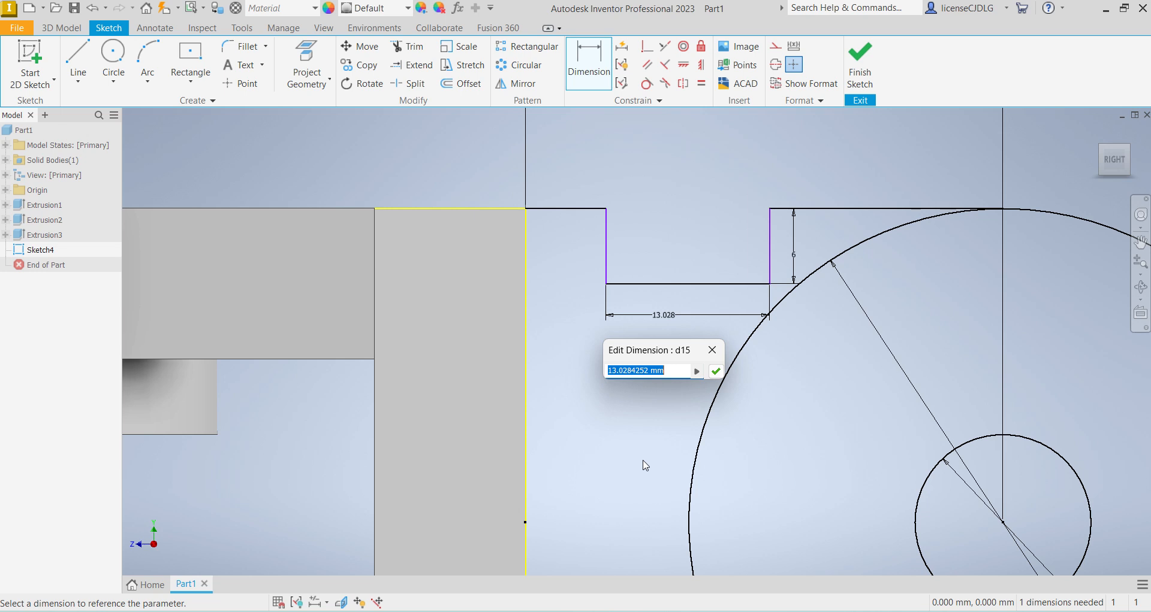
{"action": "type", "text": "25"}
{"action": "key", "text": "Return"}
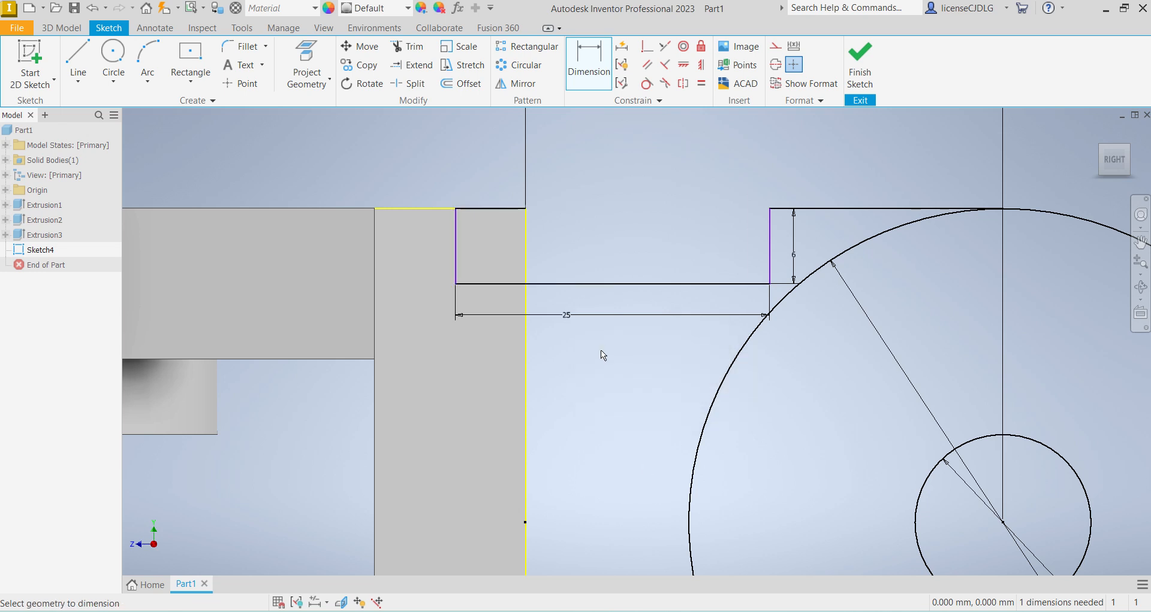
Dimension the horizontal distance from the circles' centre to the notch's nearer vertical side as 13 mm.
{"action": "scroll", "coordinate": [600, 350], "scroll_direction": "down", "scroll_amount": 5}
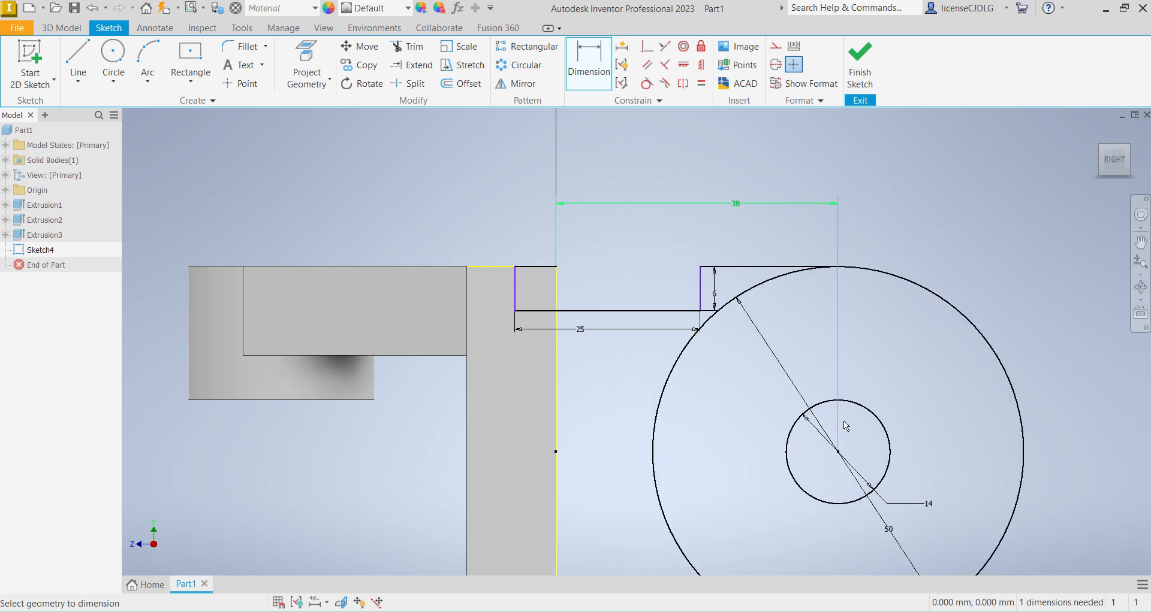
{"action": "left_click", "coordinate": [838, 452]}
{"action": "left_click", "coordinate": [700, 300]}
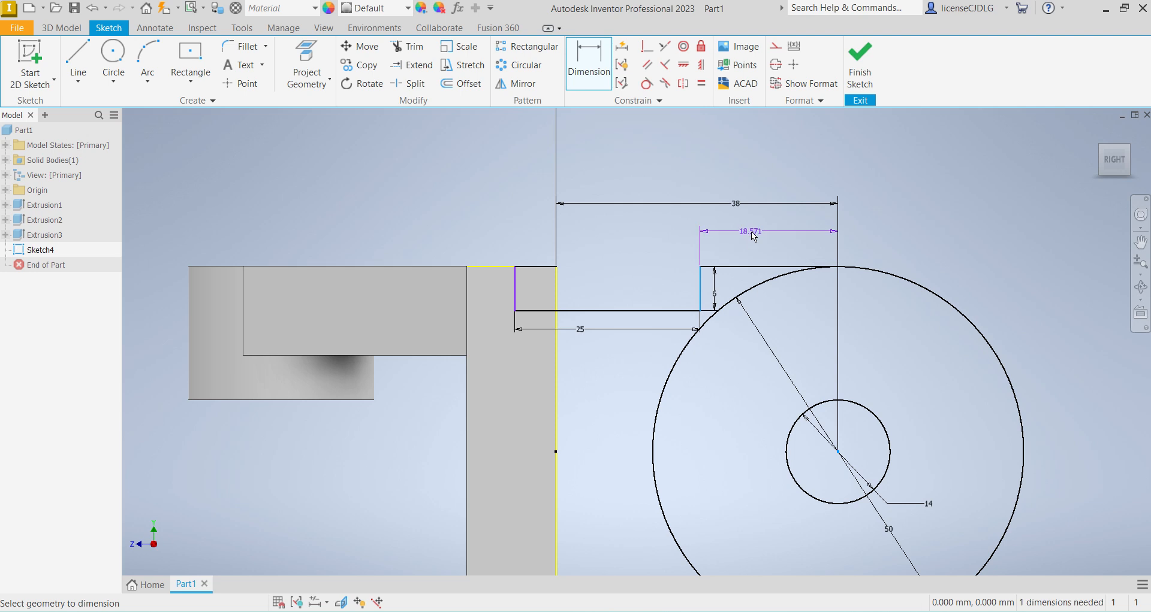
{"action": "left_click", "coordinate": [754, 236]}
{"action": "type", "text": "13"}
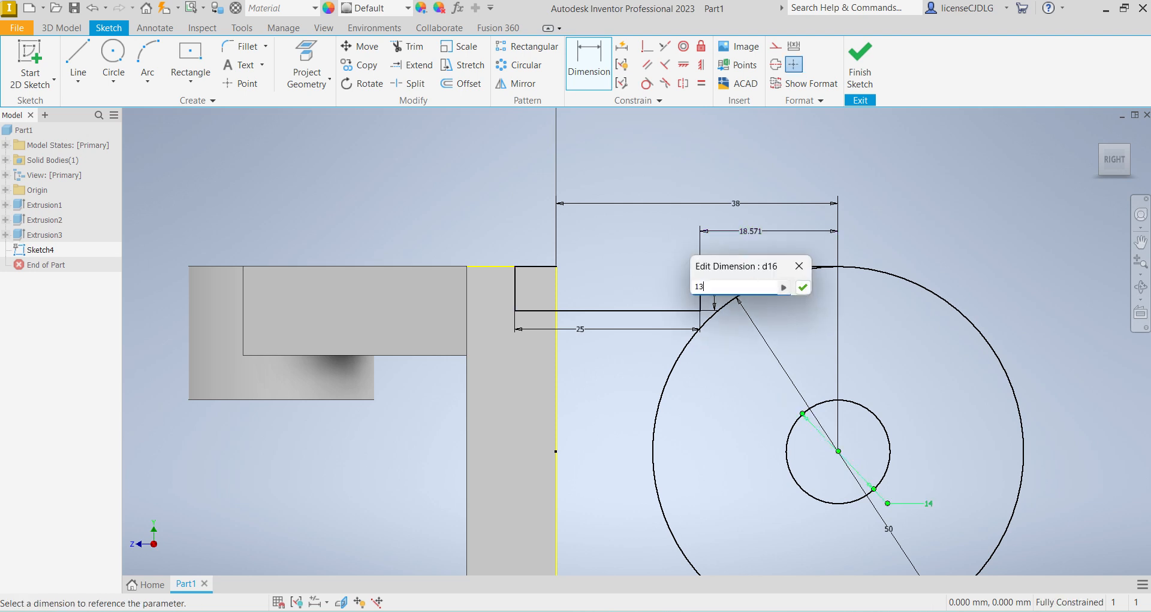
{"action": "key", "text": "Return"}
{"action": "scroll", "coordinate": [581, 279], "scroll_direction": "up", "scroll_amount": 5}
{"action": "scroll", "coordinate": [568, 297], "scroll_direction": "down", "scroll_amount": 5}
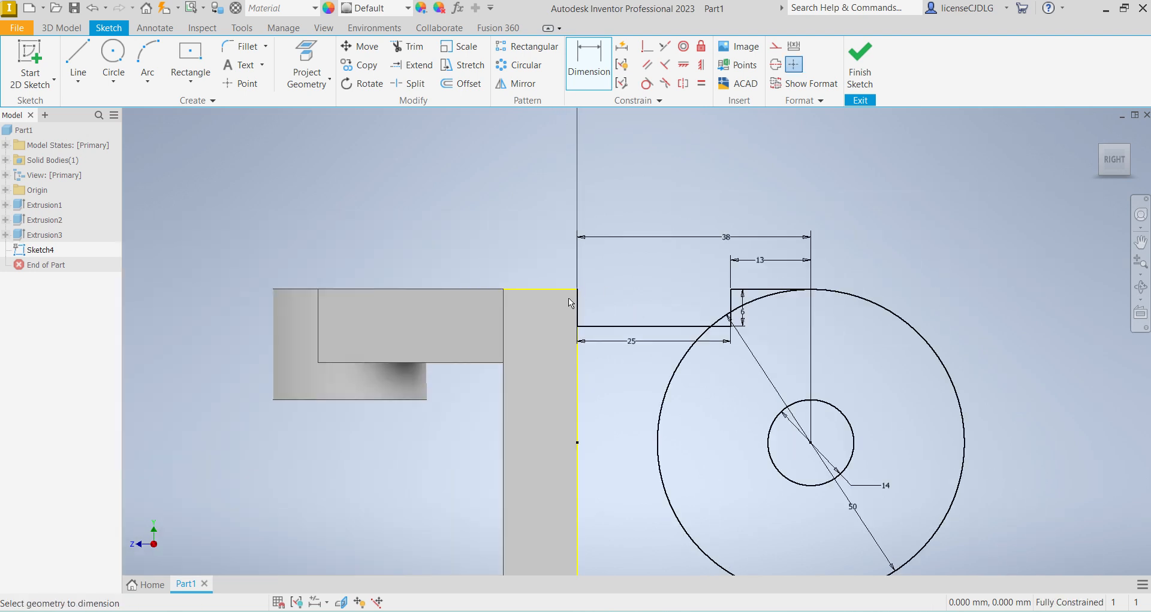
{"action": "scroll", "coordinate": [619, 358], "scroll_direction": "up", "scroll_amount": 2}
{"action": "scroll", "coordinate": [660, 377], "scroll_direction": "down", "scroll_amount": 2}
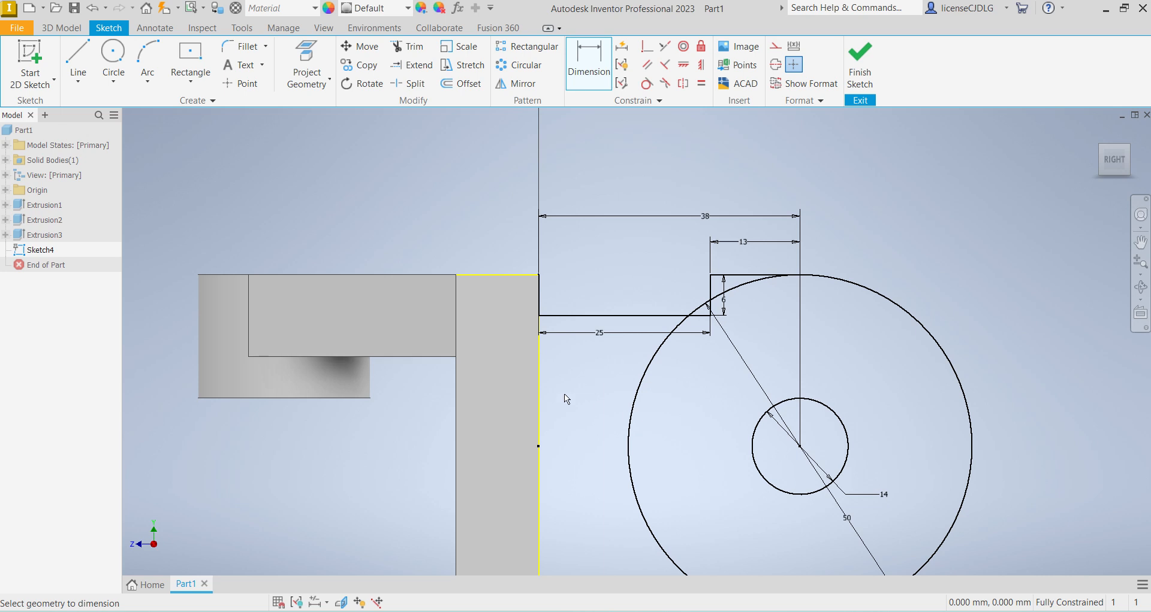
Draw a horizontal line from the circles' centre to the midpoint of the plate's rear edge and make it construction geometry.
{"action": "scroll", "coordinate": [563, 394], "scroll_direction": "down", "scroll_amount": 2}
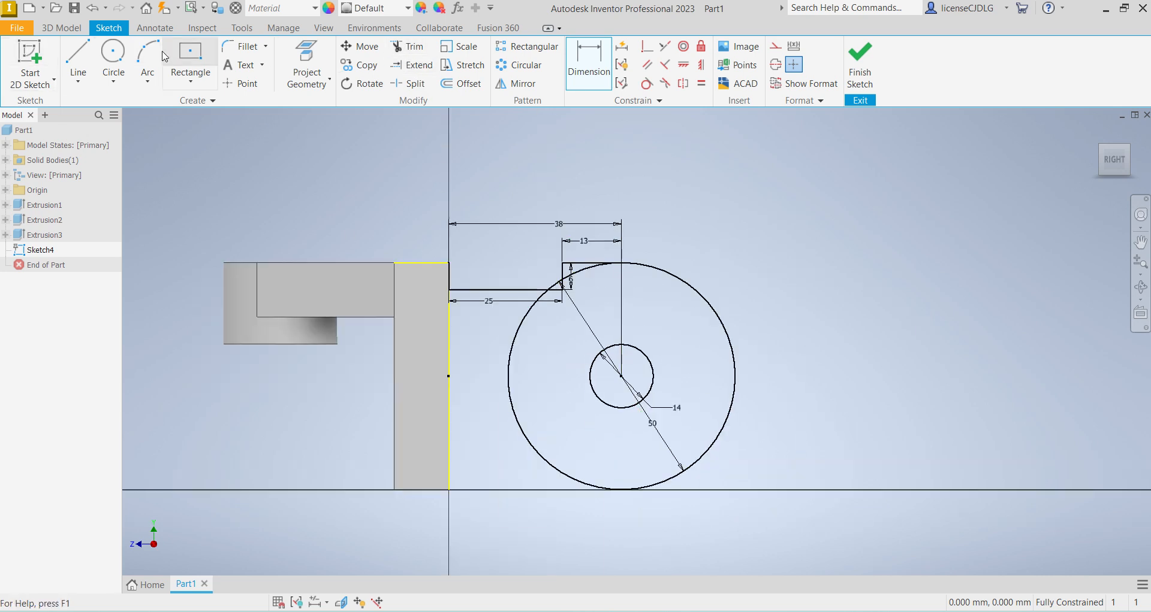
{"action": "left_click", "coordinate": [80, 82]}
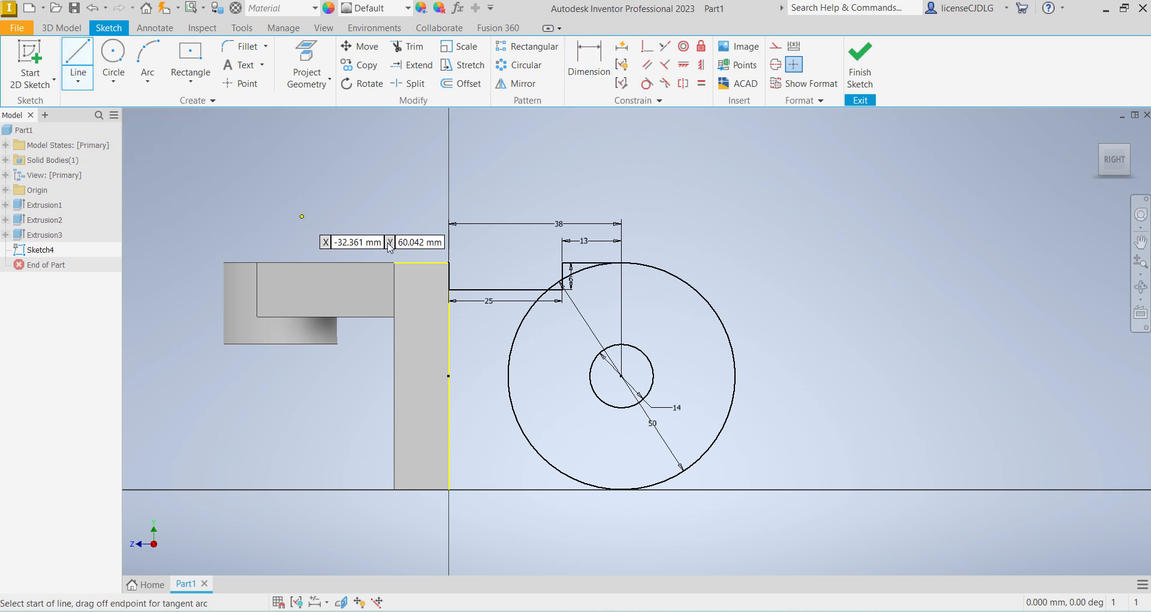
{"action": "left_click", "coordinate": [620, 377]}
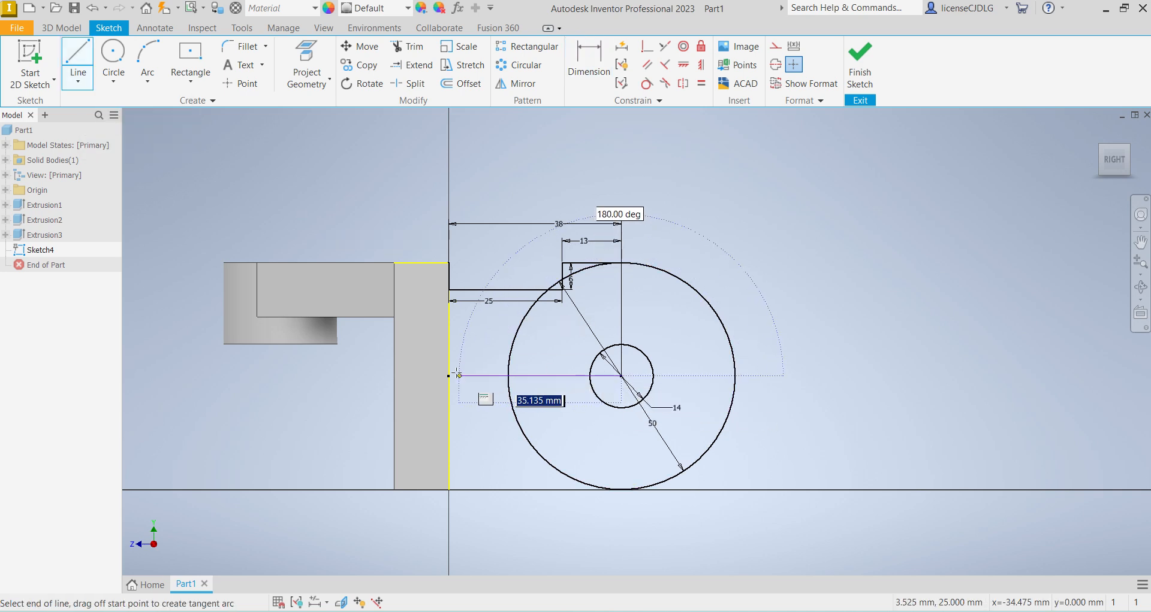
{"action": "double_click", "coordinate": [449, 376]}
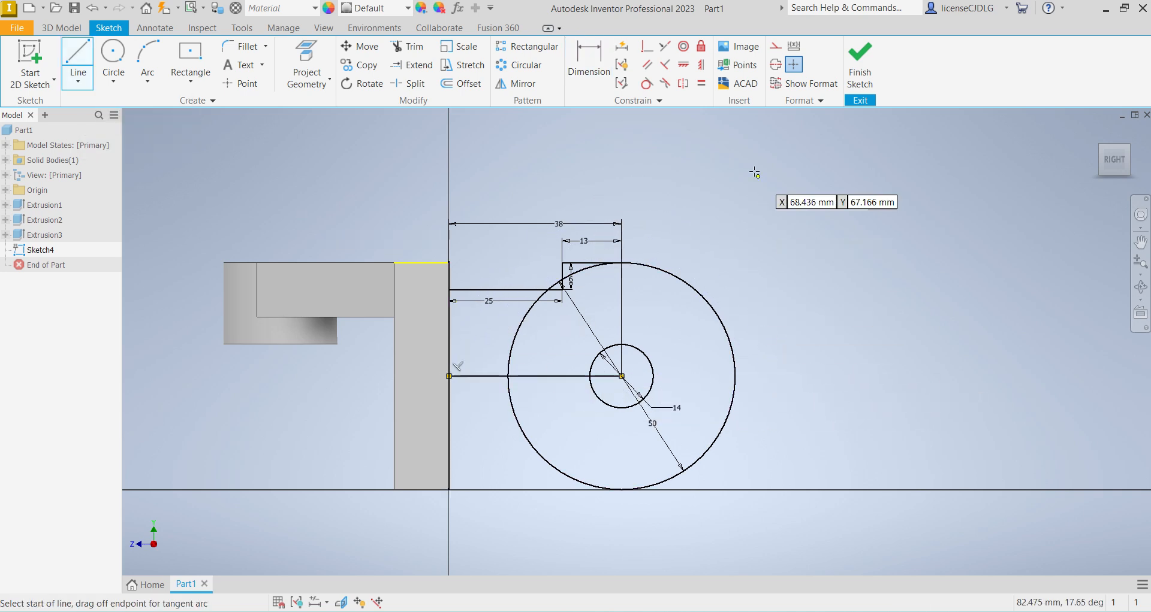
{"action": "key", "text": "Escape"}
{"action": "left_click", "coordinate": [544, 376]}
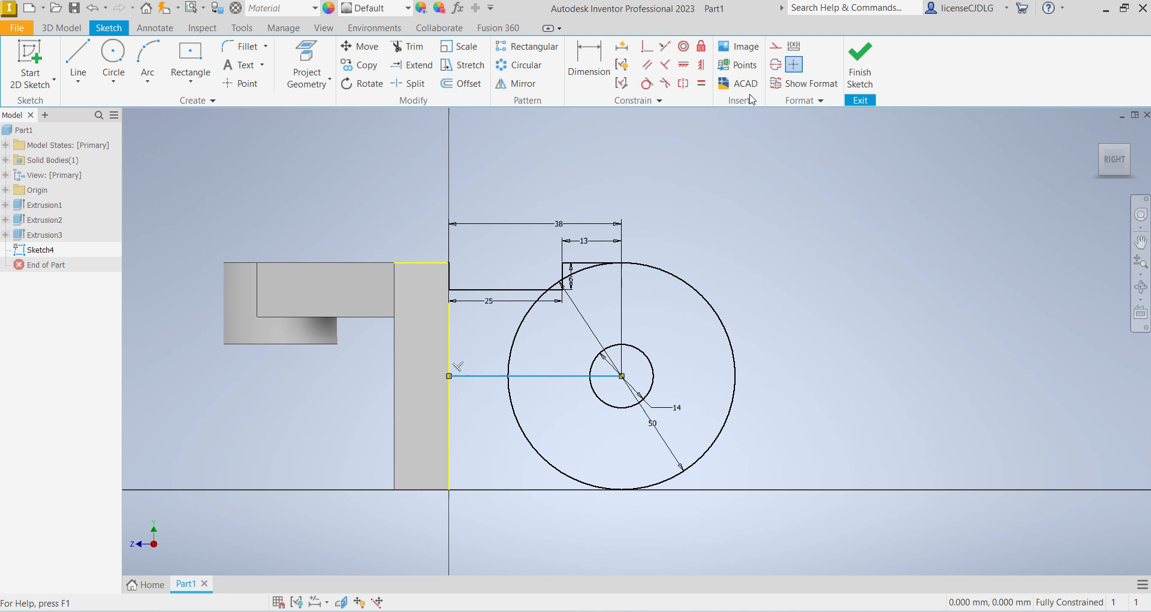
{"action": "left_click", "coordinate": [776, 46]}
Mirror the notch floor, its vertical side nearest the circle and the adjoining top line about the horizontal construction line.
{"action": "scroll", "coordinate": [522, 278], "scroll_direction": "up", "scroll_amount": 5}
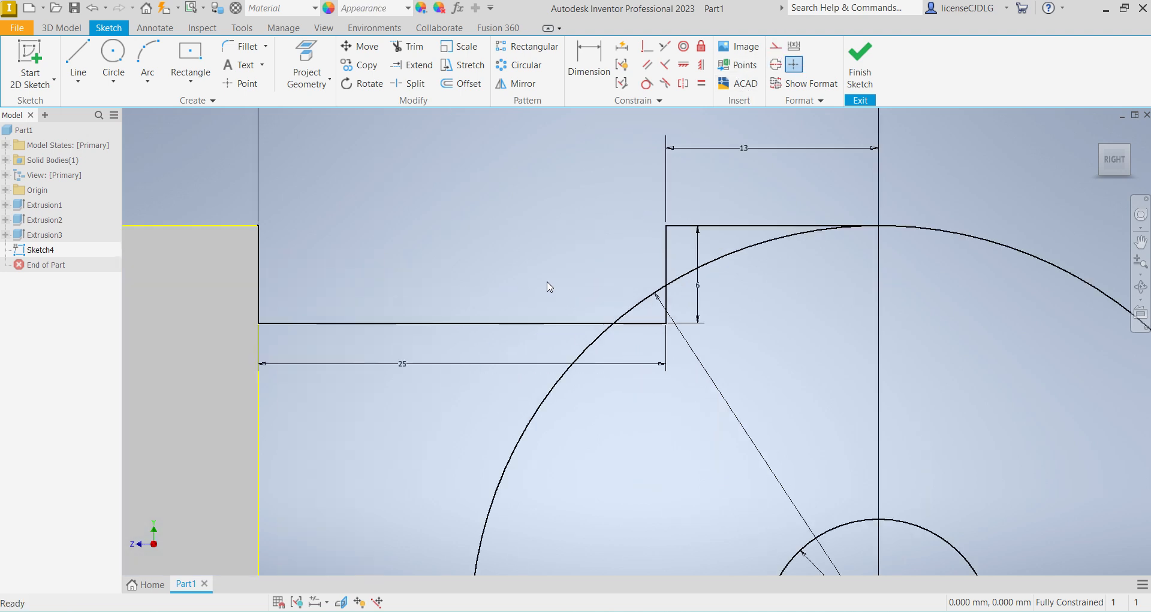
{"action": "left_click", "coordinate": [480, 324]}
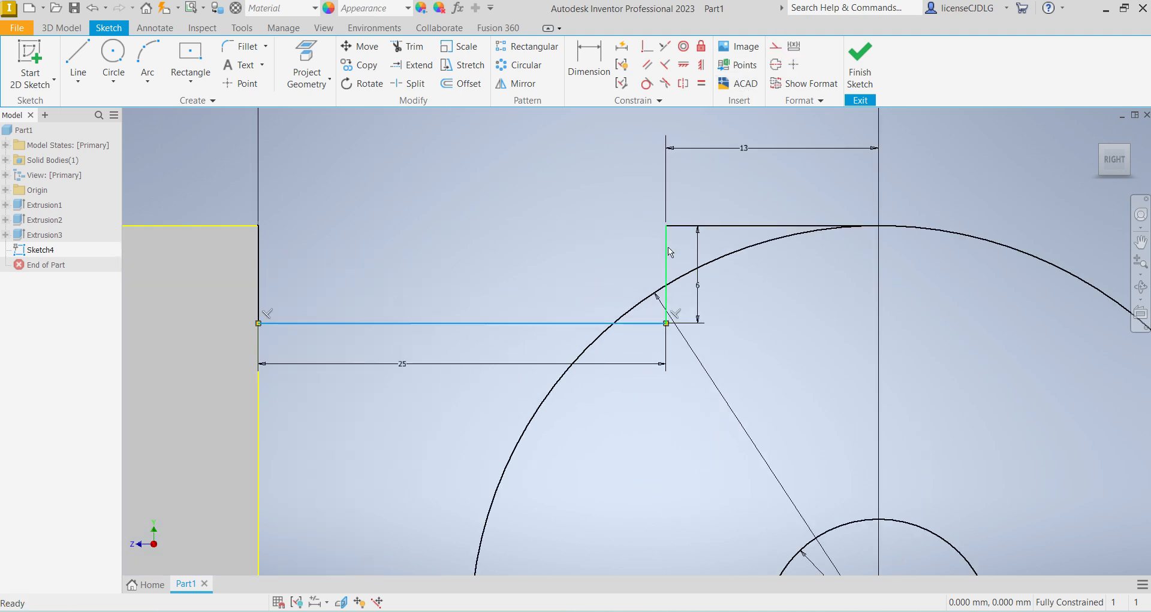
{"action": "left_click", "coordinate": [666, 246], "text": "ctrl"}
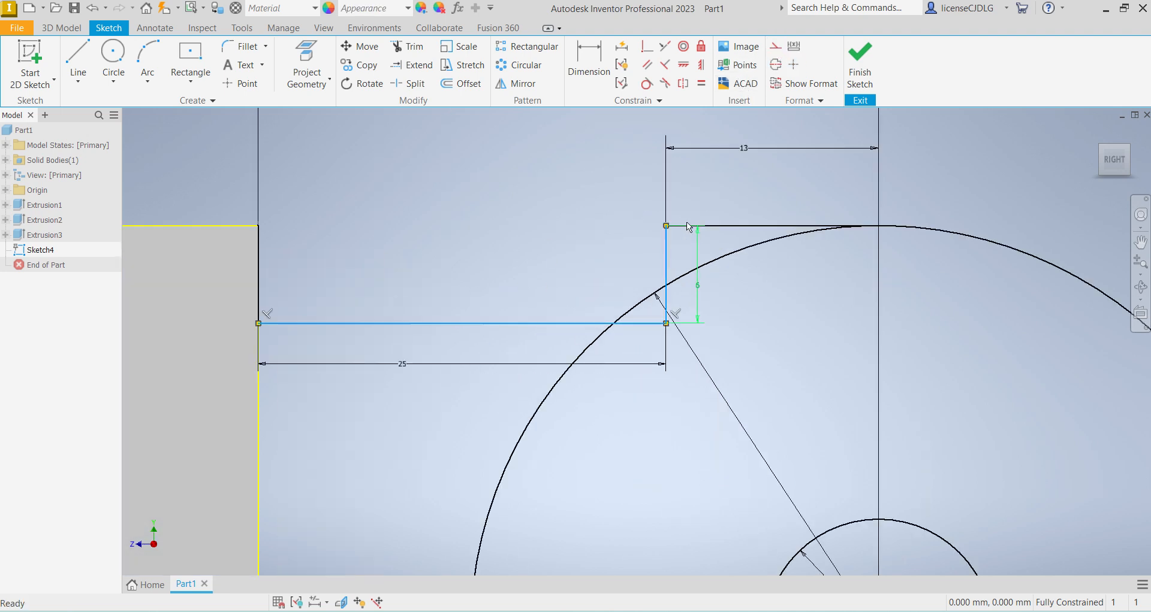
{"action": "left_click", "coordinate": [760, 226], "text": "ctrl"}
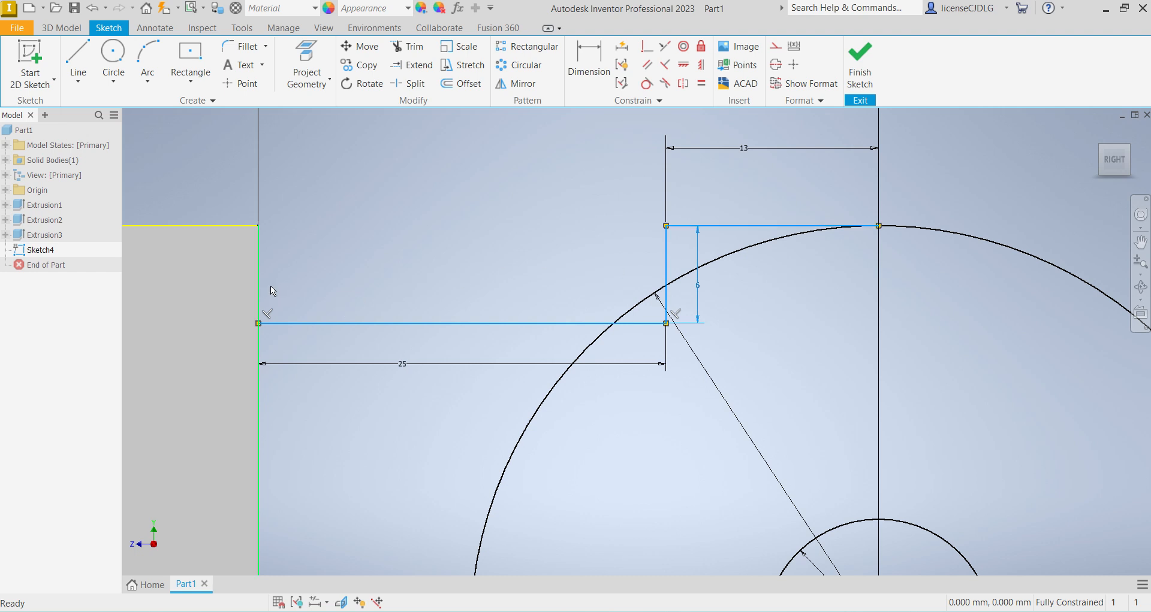
{"action": "scroll", "coordinate": [426, 268], "scroll_direction": "down", "scroll_amount": 5}
{"action": "left_click", "coordinate": [514, 83]}
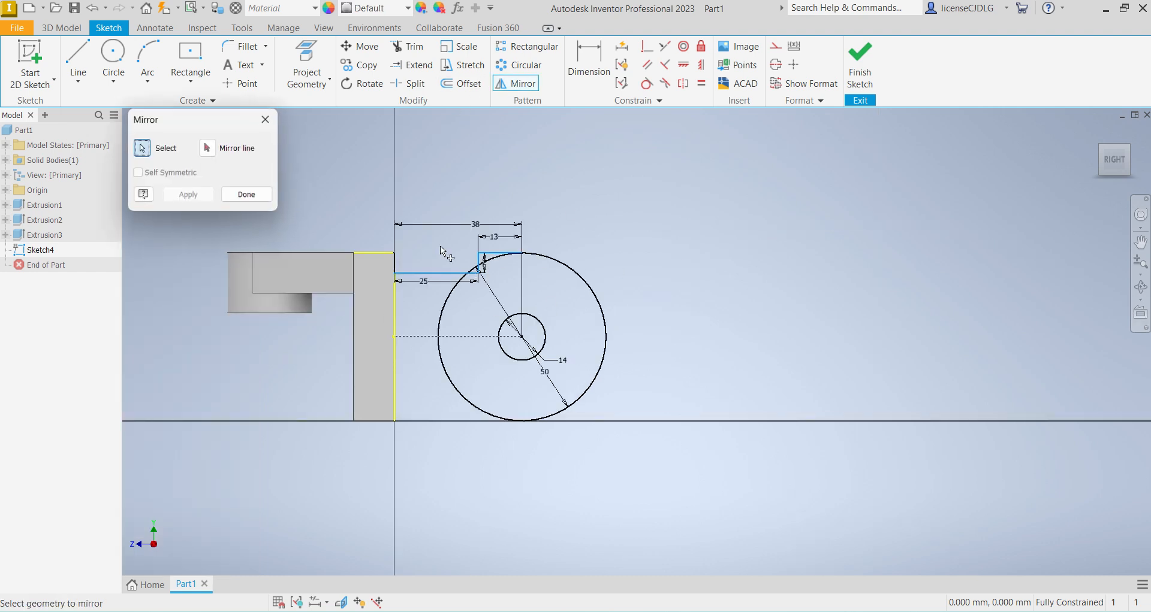
{"action": "left_click", "coordinate": [208, 148]}
{"action": "left_click", "coordinate": [418, 337]}
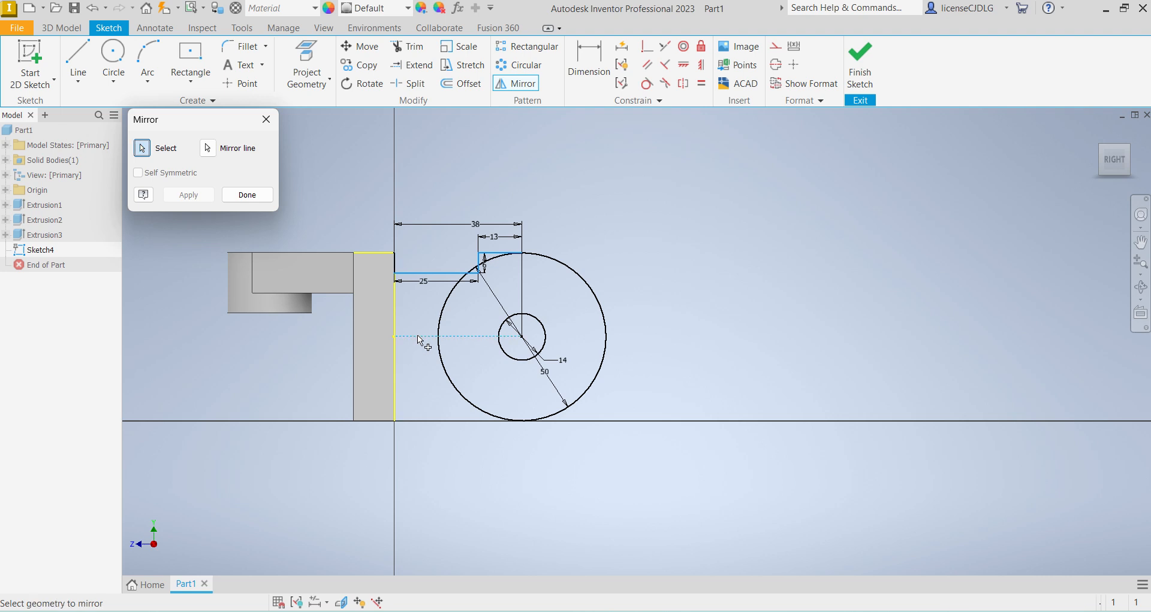
{"action": "left_click", "coordinate": [198, 195]}
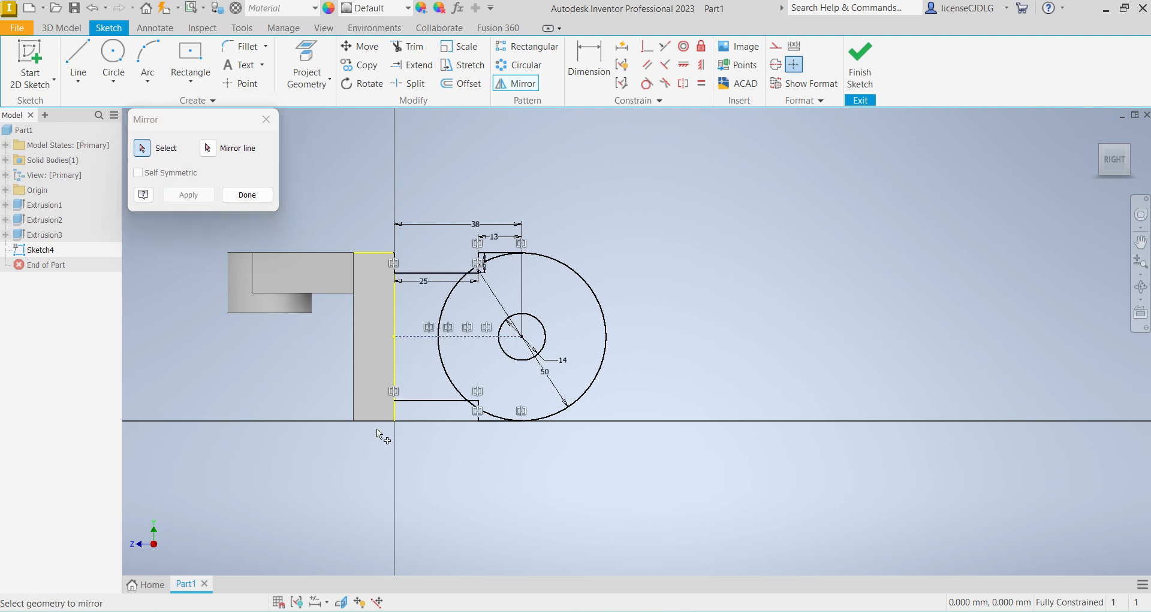
Try to trim the mirrored notch's vertical line where it crosses the 50 mm circle.
{"action": "scroll", "coordinate": [379, 434], "scroll_direction": "up", "scroll_amount": 5}
{"action": "left_click", "coordinate": [407, 46]}
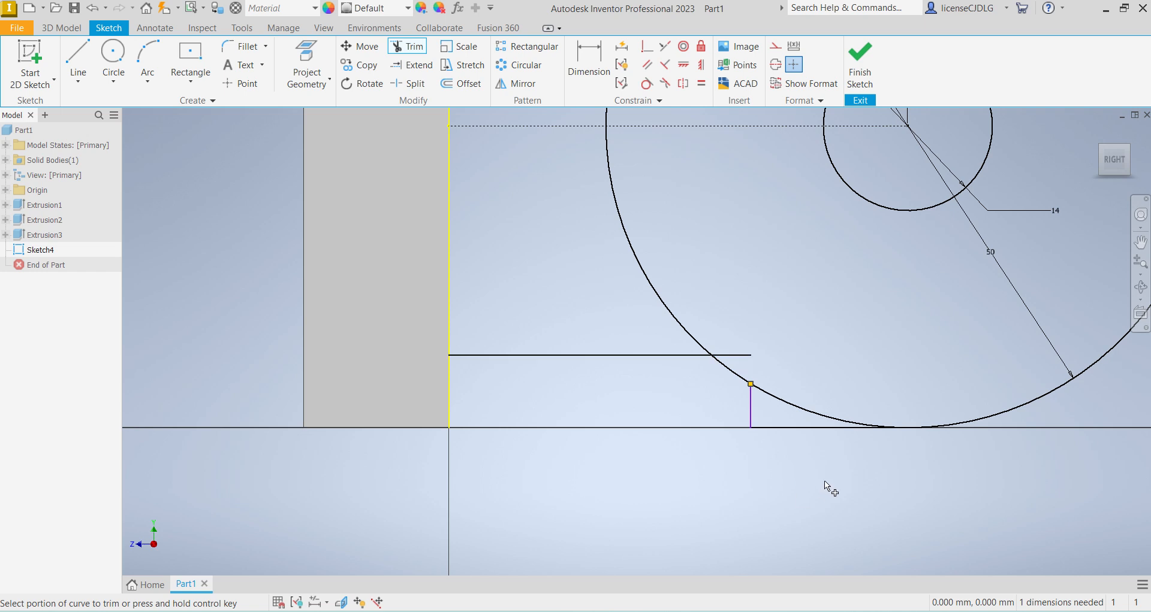
{"action": "key", "text": "Escape"}
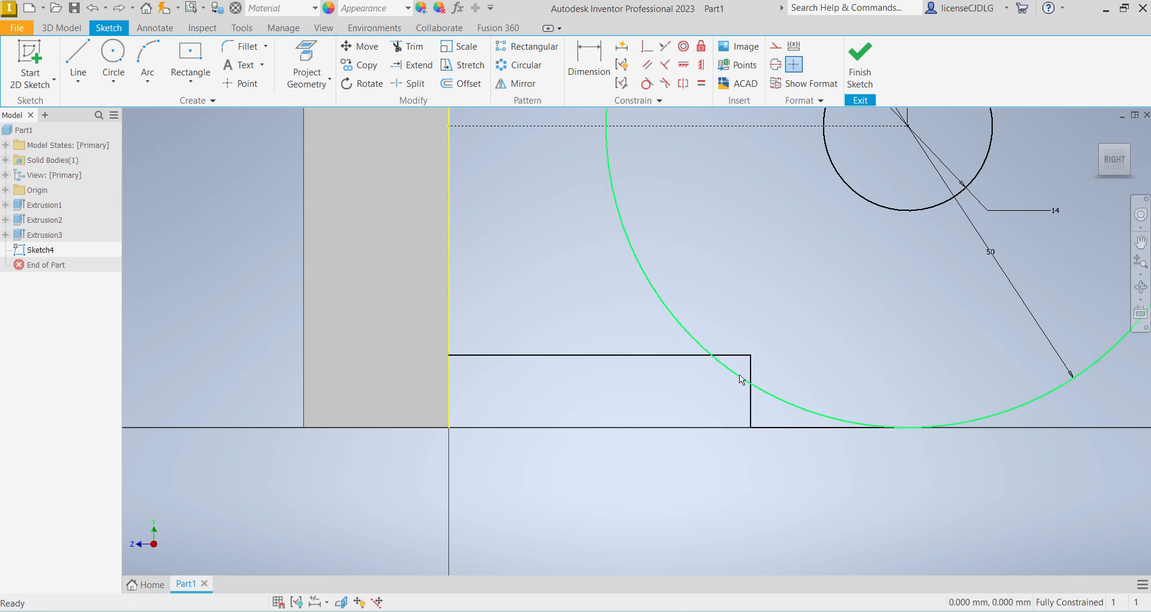
Trim away the plate-side half of the 50 mm circle between its lowest and highest points, leaving the outer arc.
{"action": "scroll", "coordinate": [795, 481], "scroll_direction": "down", "scroll_amount": 3}
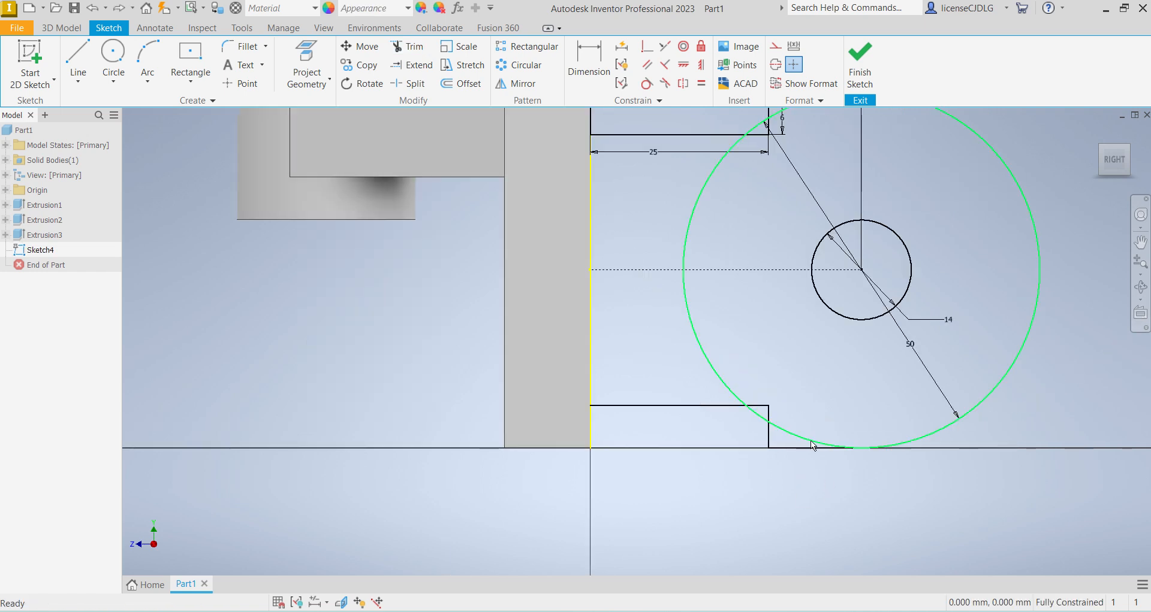
{"action": "key", "text": "x"}
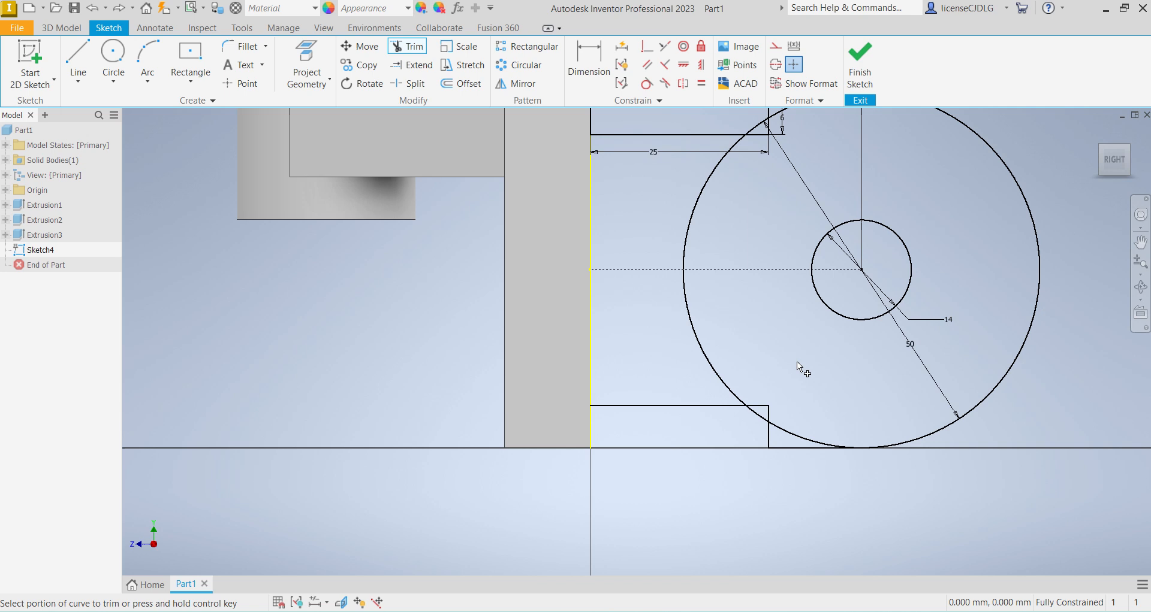
{"action": "left_click", "coordinate": [791, 438]}
{"action": "left_click", "coordinate": [760, 418]}
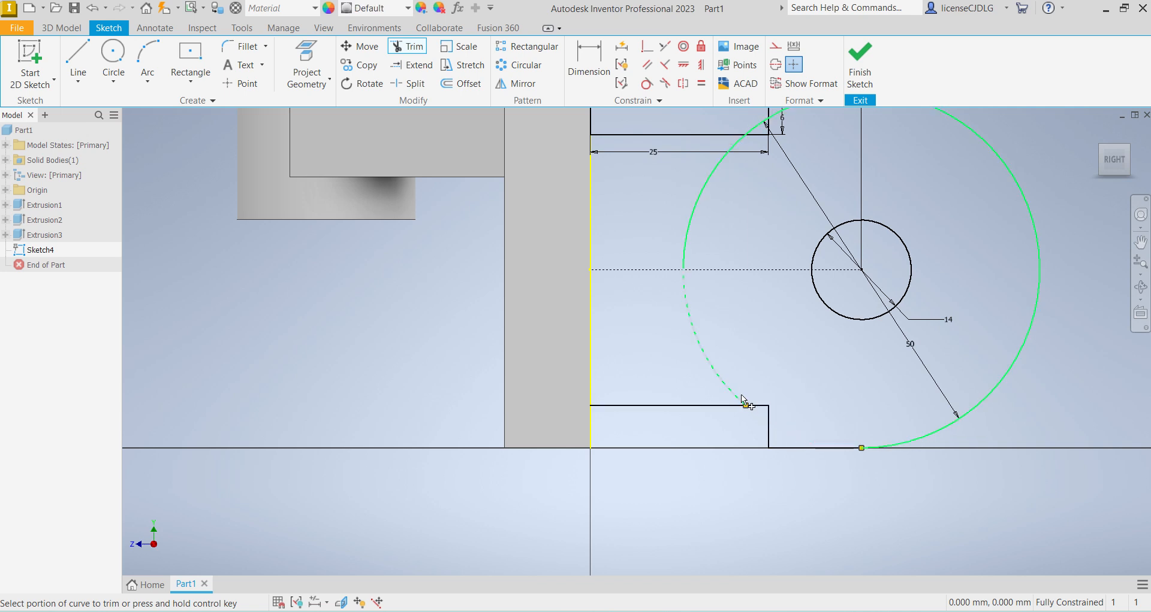
{"action": "left_click", "coordinate": [742, 398]}
{"action": "scroll", "coordinate": [777, 413], "scroll_direction": "down", "scroll_amount": 3}
{"action": "left_click", "coordinate": [747, 342]}
{"action": "scroll", "coordinate": [779, 318], "scroll_direction": "up", "scroll_amount": 8}
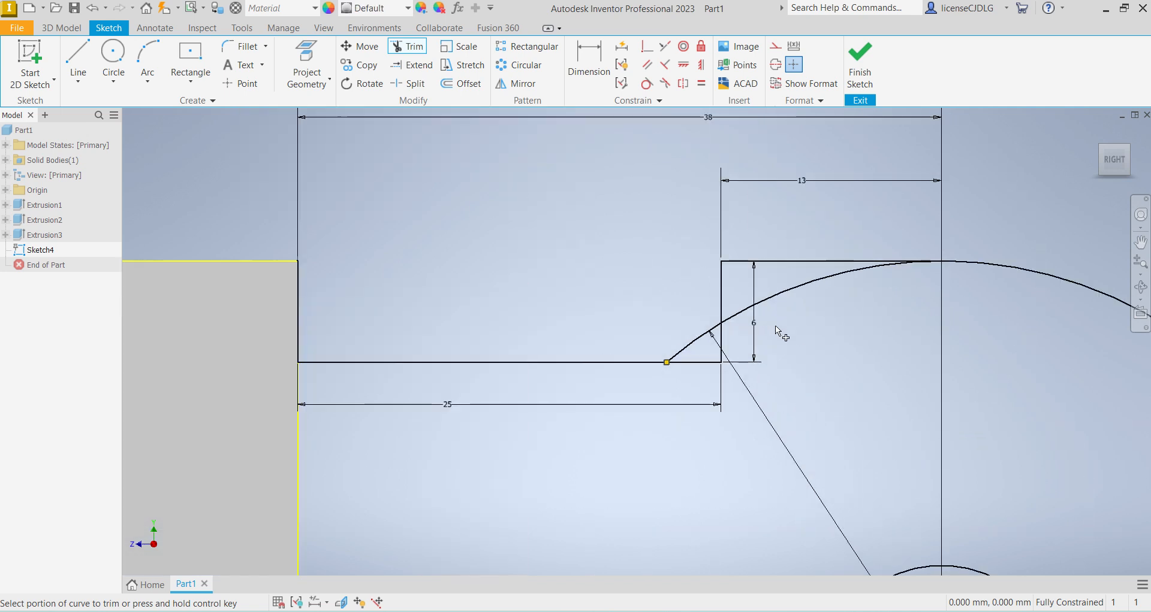
{"action": "left_click", "coordinate": [727, 322]}
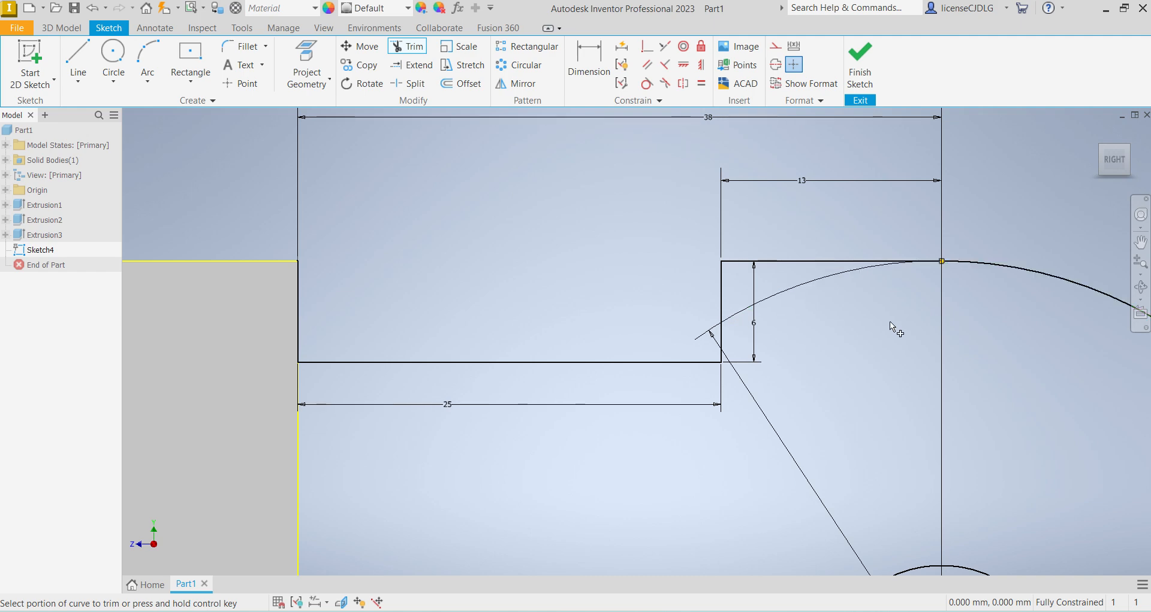
Finish the sketch and extrude the notched fork profile, excluding its hole, 12 mm inward beneath the plate's width.
{"action": "scroll", "coordinate": [893, 326], "scroll_direction": "down", "scroll_amount": 6}
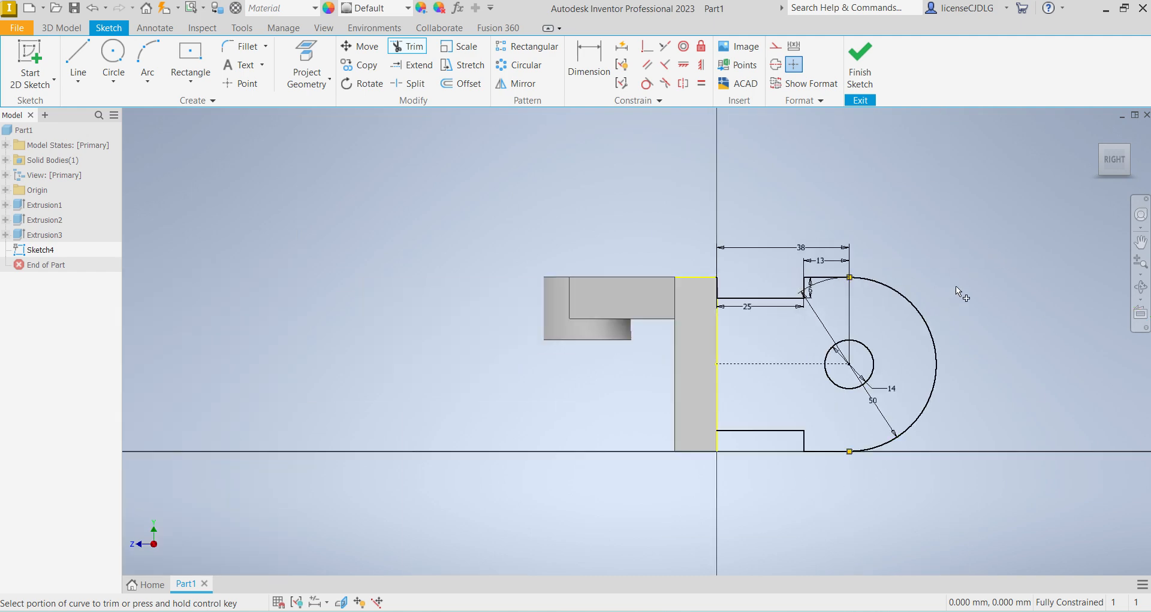
{"action": "left_click", "coordinate": [859, 75]}
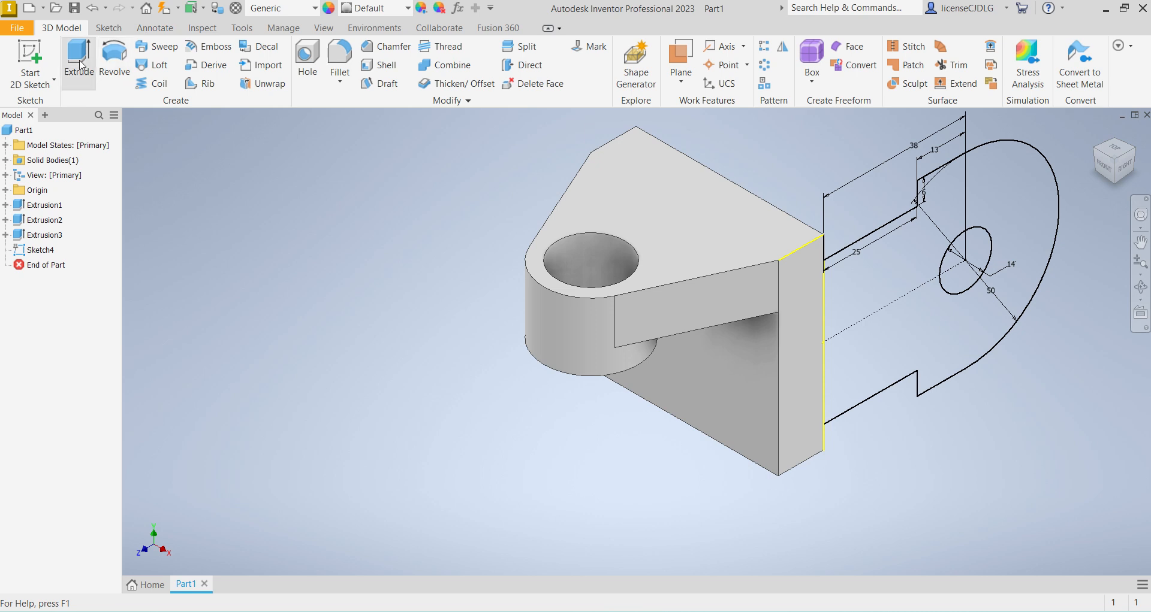
{"action": "left_click", "coordinate": [79, 63]}
{"action": "left_click", "coordinate": [921, 323]}
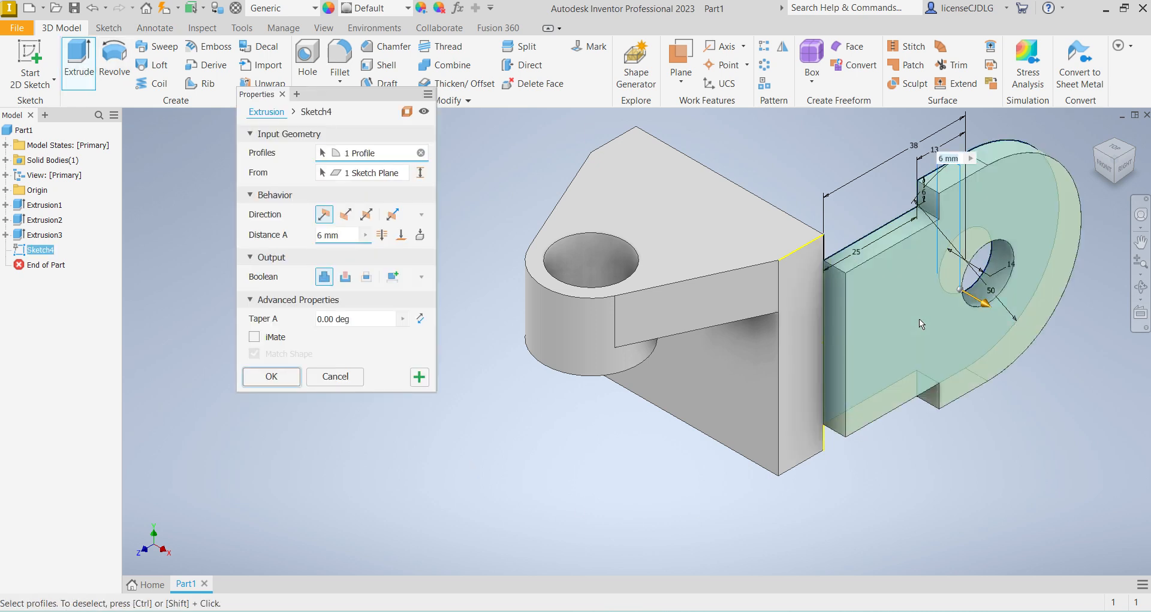
{"action": "left_click", "coordinate": [346, 214]}
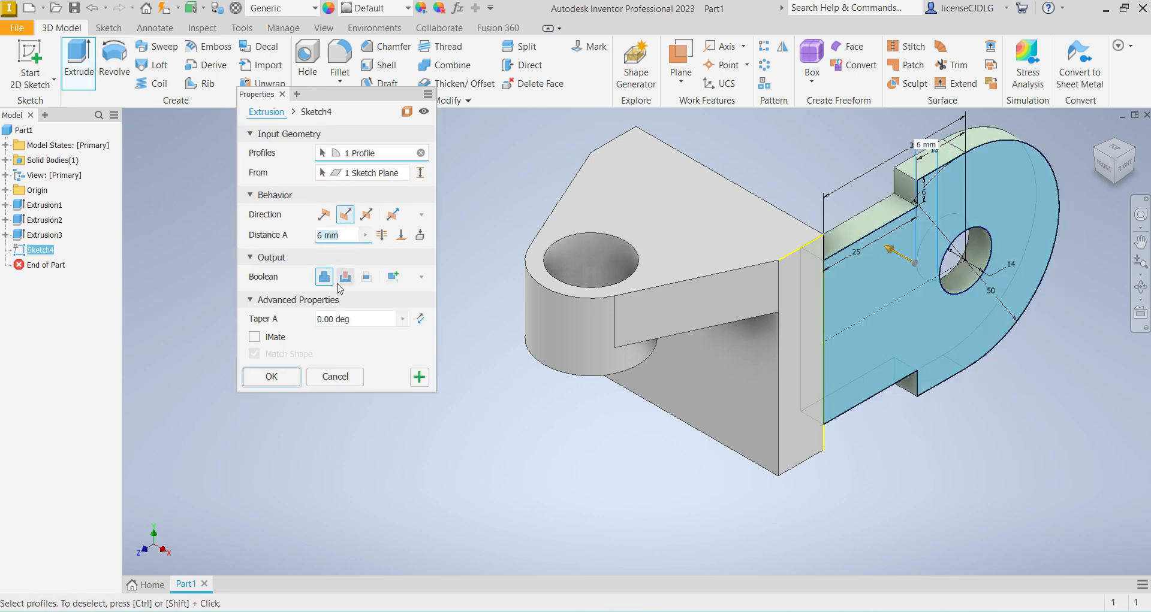
{"action": "key", "text": "Return"}
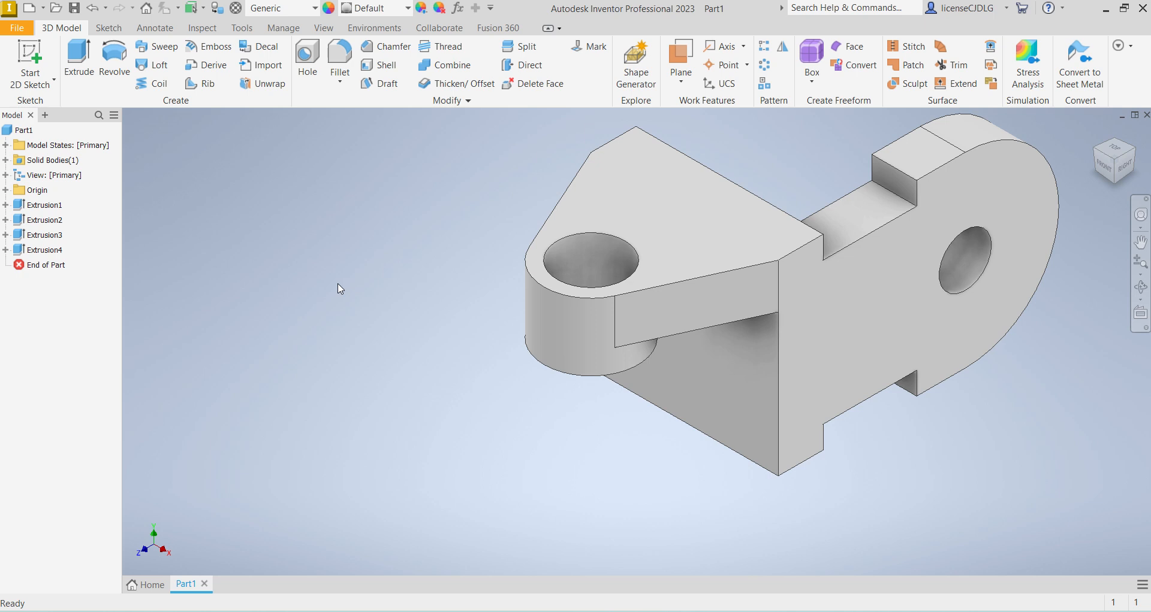
Sketch a 30 mm circle concentric with the hole on the fork arm's outer face and project the hole's edge.
{"action": "left_click", "coordinate": [914, 300]}
{"action": "key", "text": "Page_Up"}
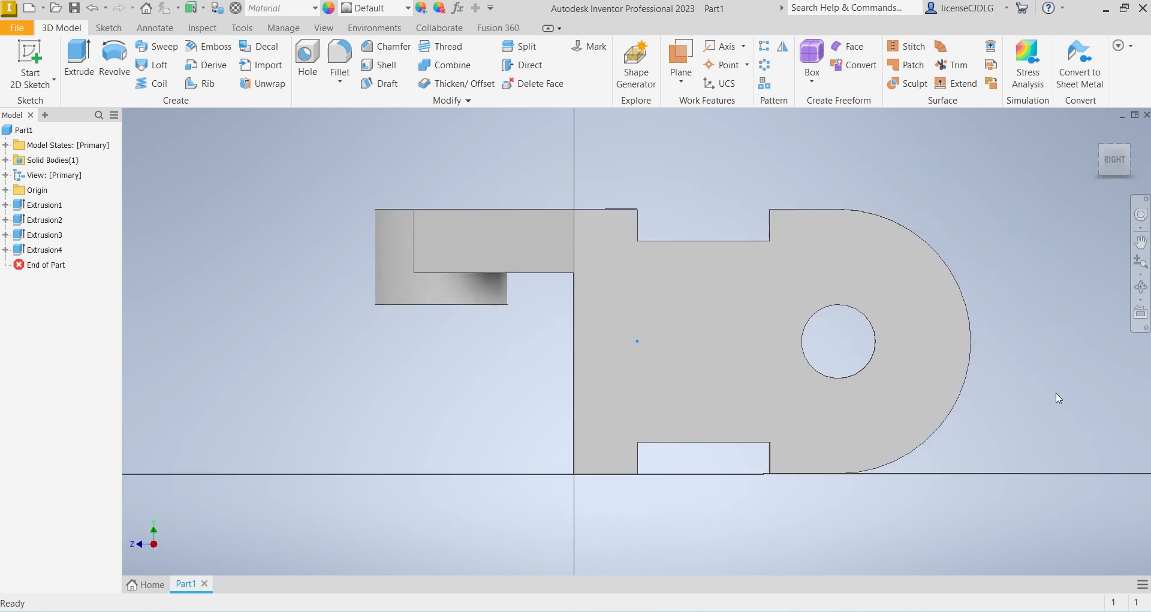
{"action": "key", "text": "s"}
{"action": "left_click", "coordinate": [114, 57]}
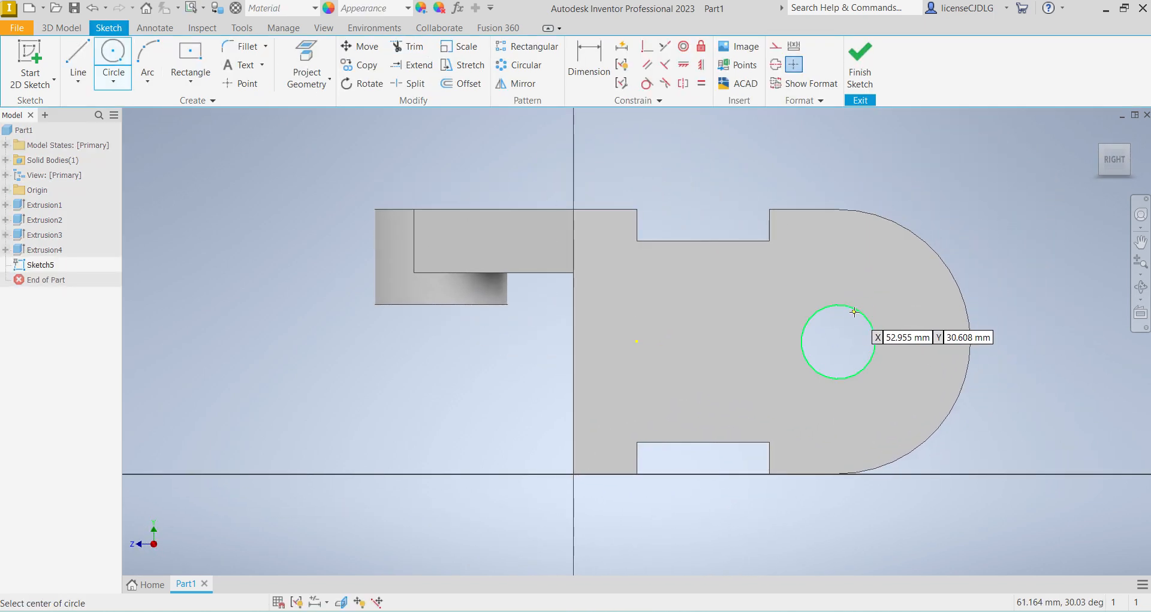
{"action": "left_click", "coordinate": [838, 342]}
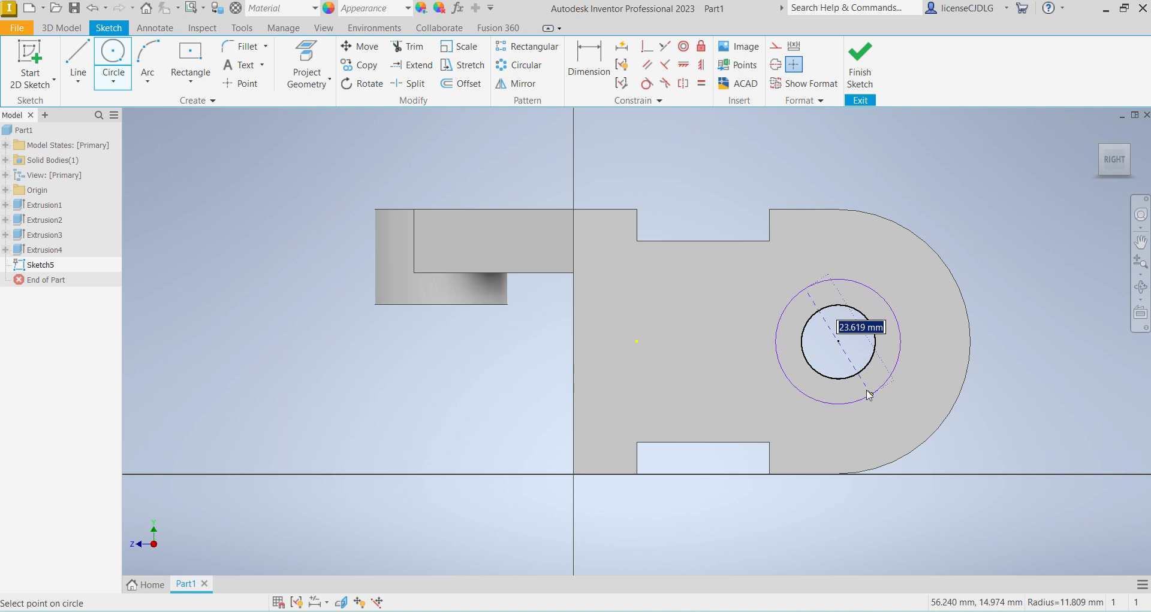
{"action": "type", "text": "30"}
{"action": "key", "text": "Return"}
{"action": "left_click", "coordinate": [306, 63]}
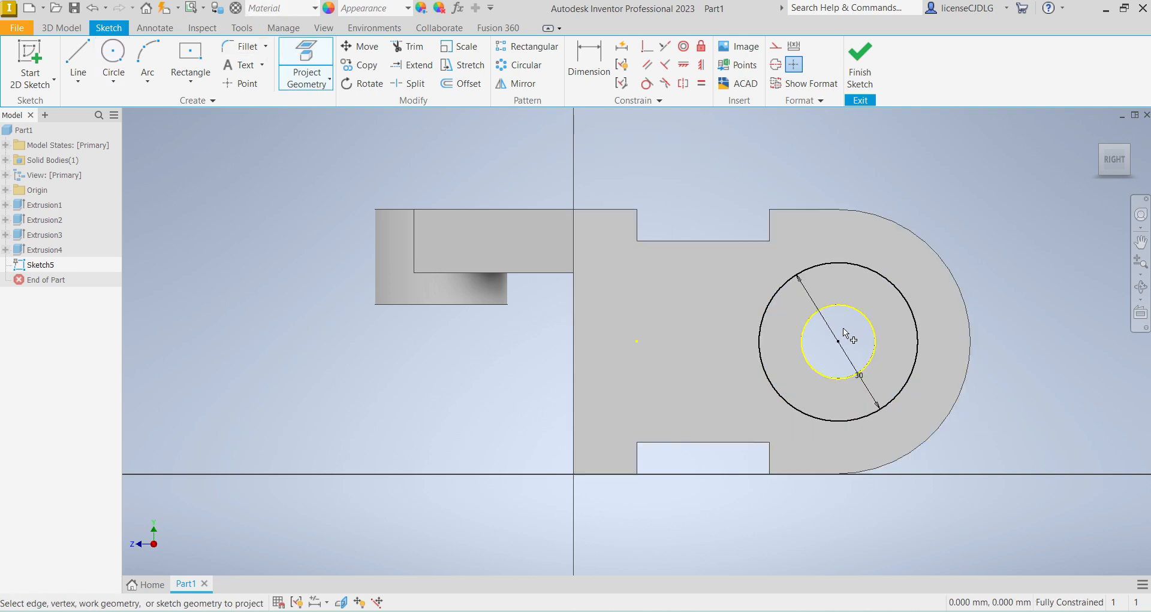
{"action": "left_click", "coordinate": [869, 335]}
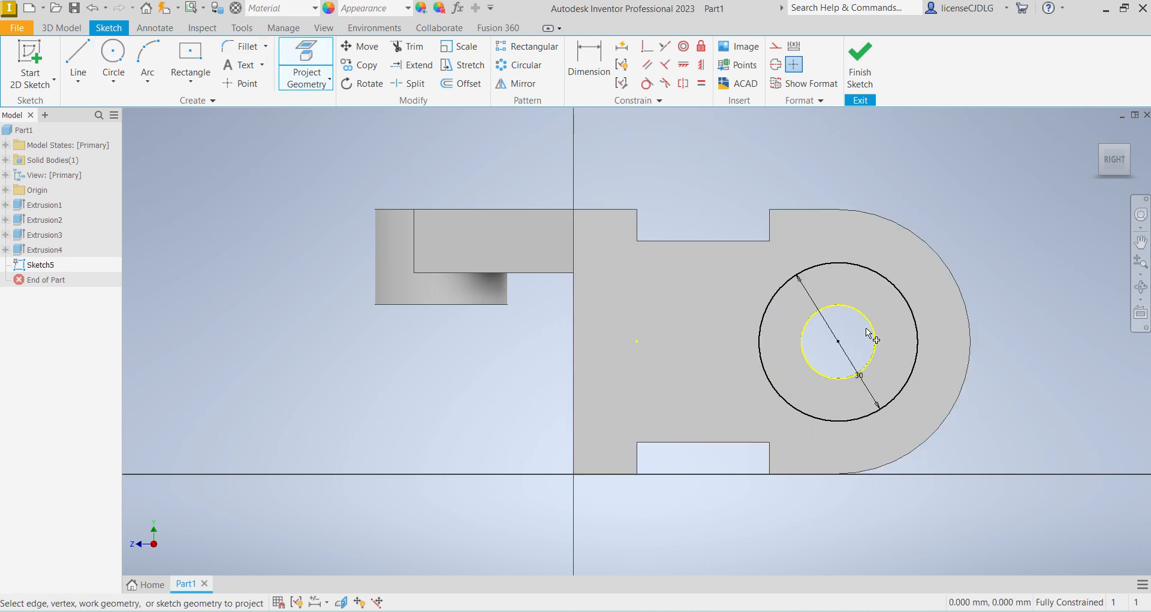
{"action": "left_click", "coordinate": [860, 66]}
Extrude the ring between the 30 mm circle and the hole 6 mm outward, joined to the fork arm.
{"action": "left_click", "coordinate": [90, 69]}
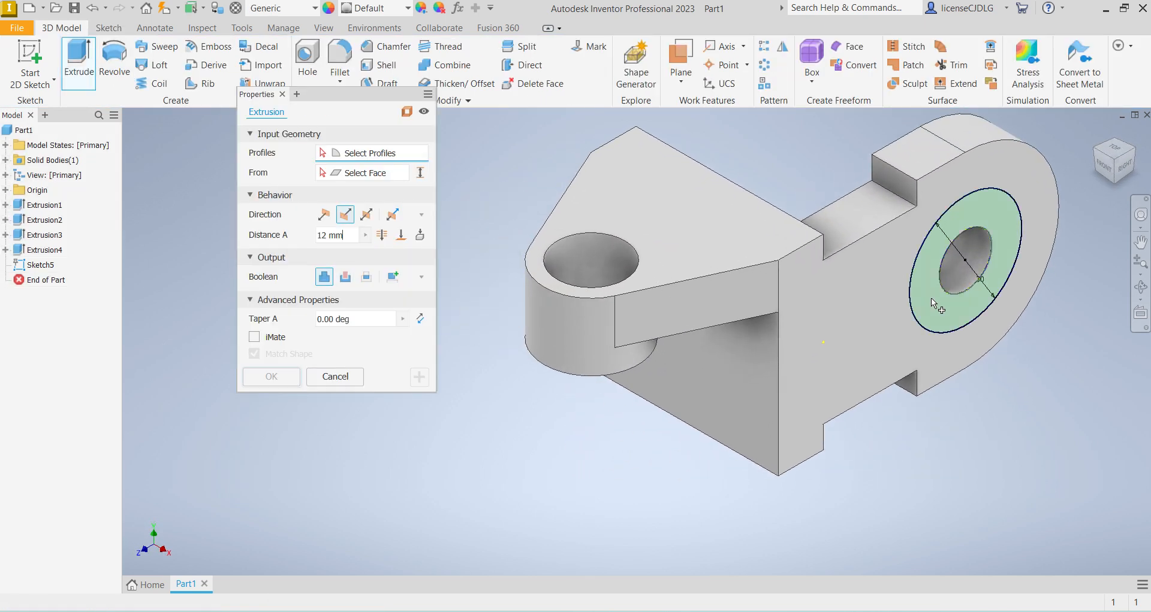
{"action": "left_click", "coordinate": [996, 230]}
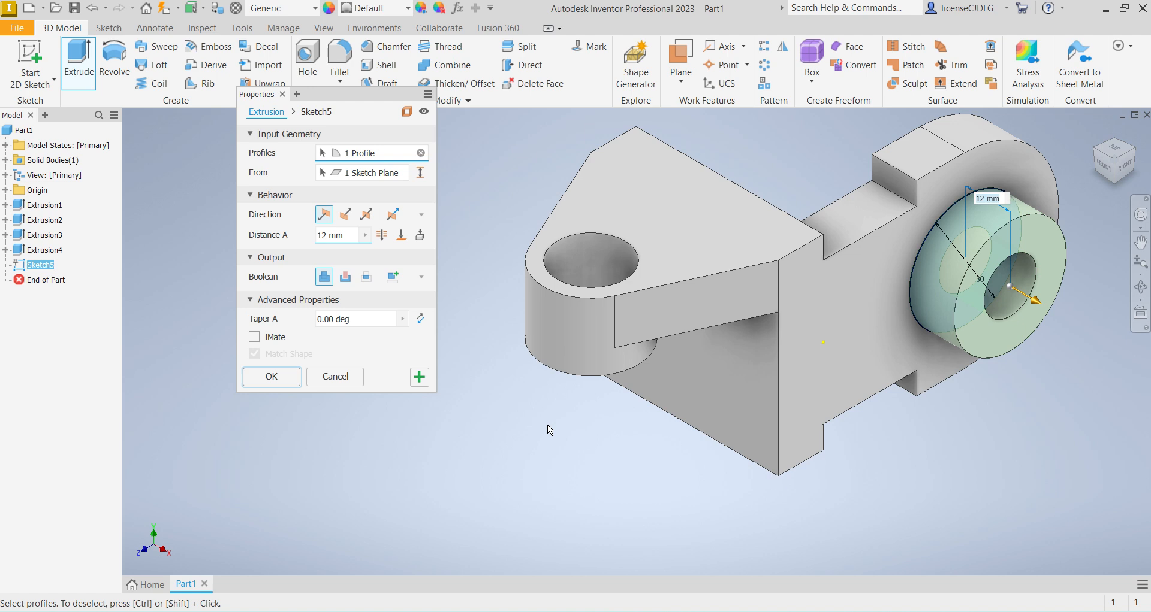
{"action": "key", "text": "Return"}
{"action": "scroll", "coordinate": [454, 436], "scroll_direction": "down", "scroll_amount": 5}
{"action": "scroll", "coordinate": [555, 434], "scroll_direction": "up", "scroll_amount": 4}
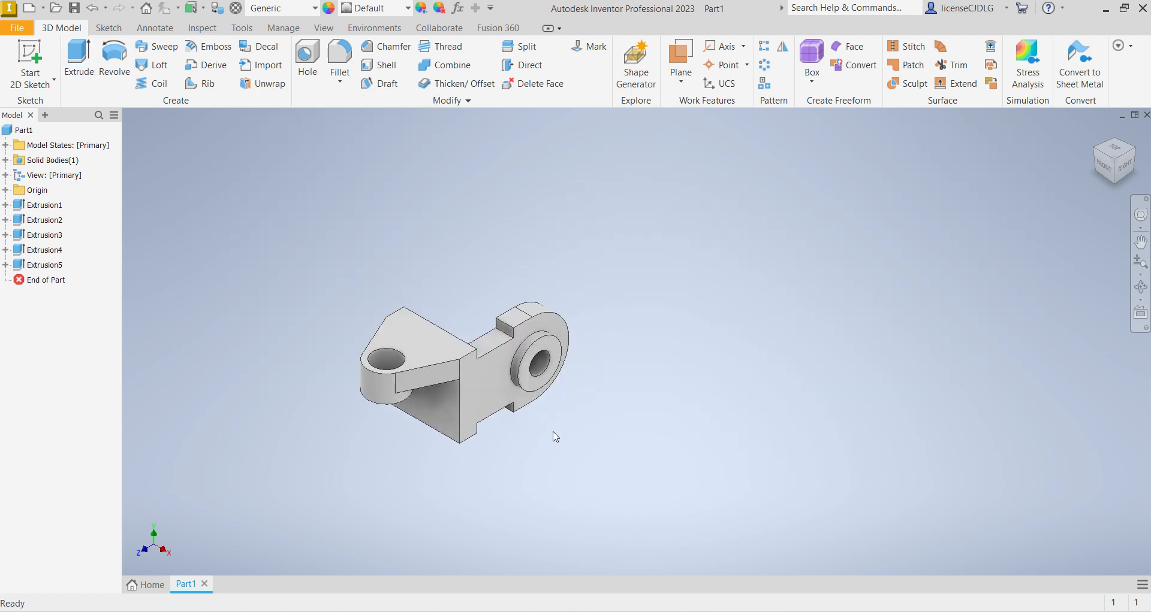
Mirror the fork arm and its round boss (Extrusion4 and Extrusion5) about the YZ plane.
{"action": "left_click", "coordinate": [55, 266]}
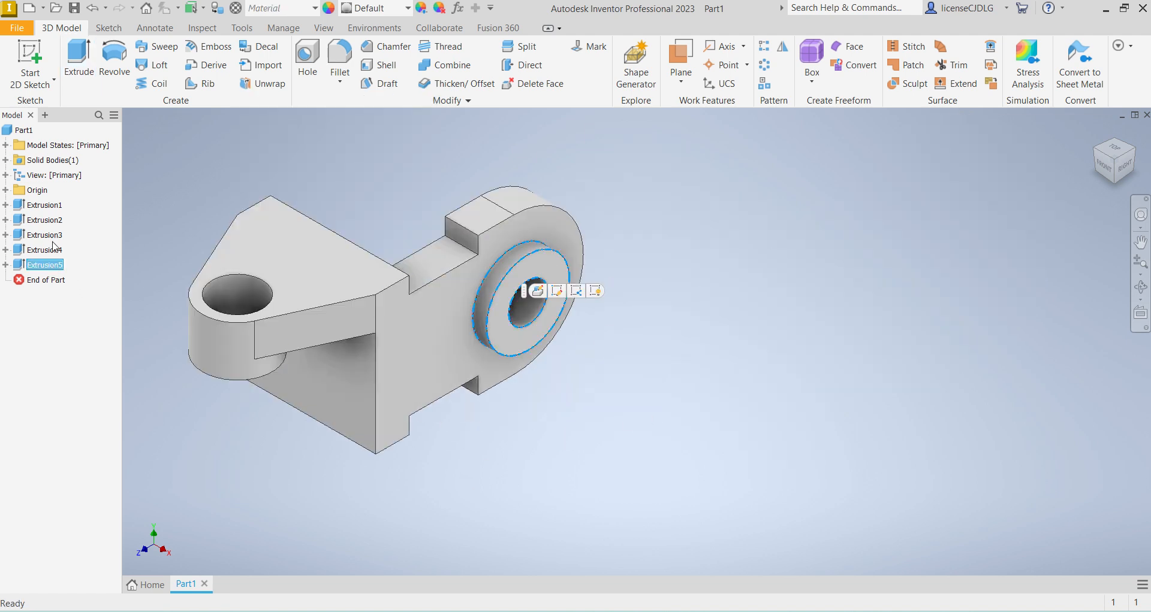
{"action": "left_click", "coordinate": [48, 251], "text": "ctrl"}
{"action": "scroll", "coordinate": [670, 471], "scroll_direction": "down", "scroll_amount": 3}
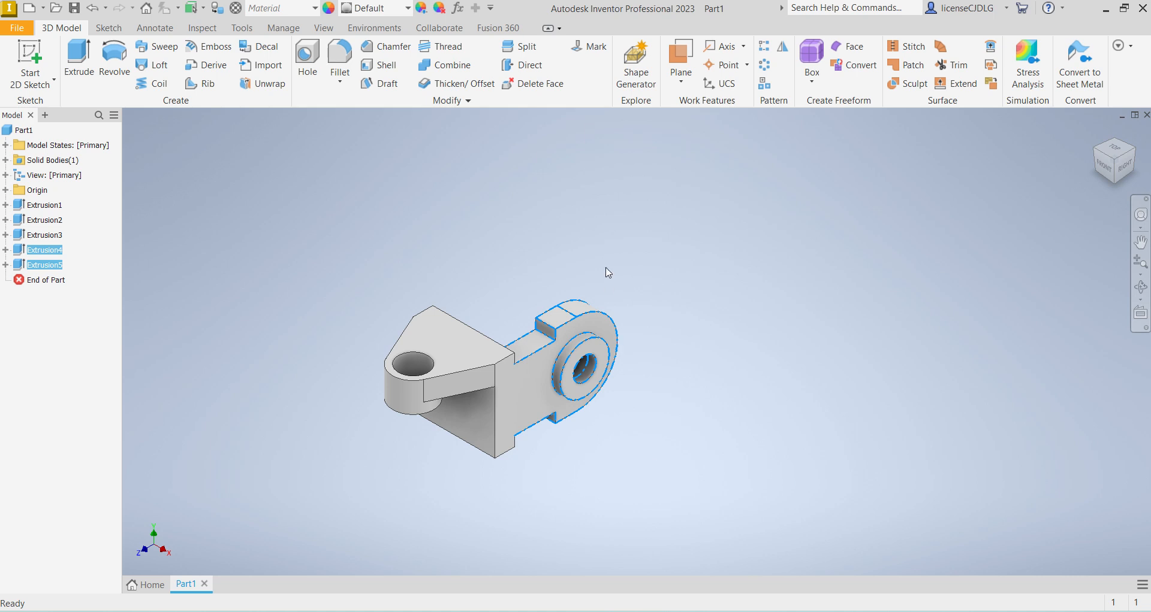
{"action": "left_click", "coordinate": [782, 47]}
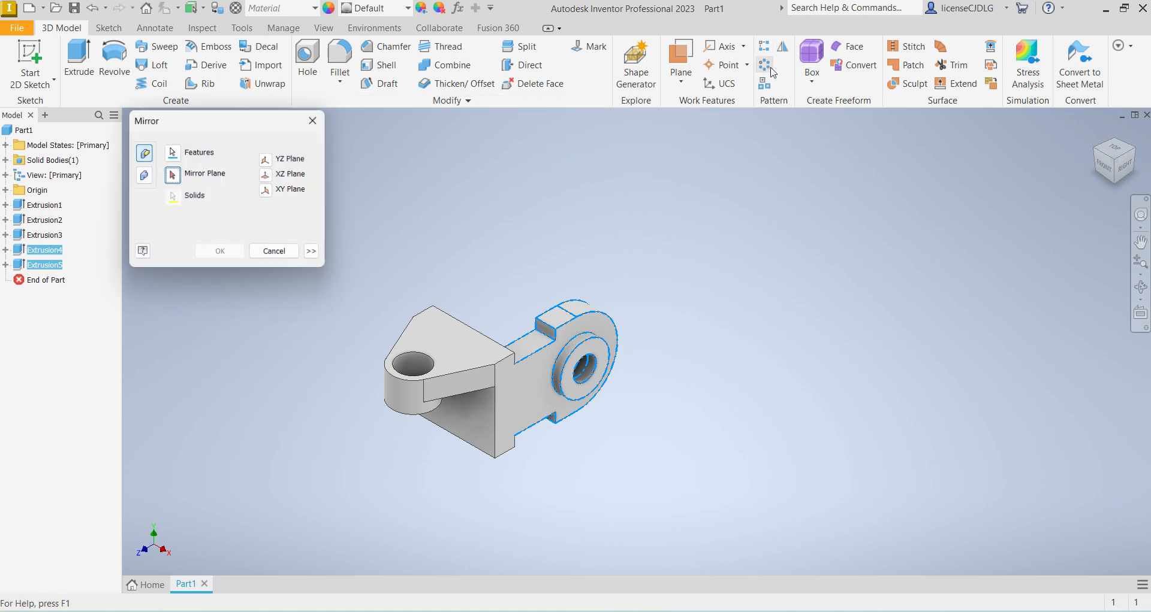
{"action": "left_click", "coordinate": [6, 191]}
{"action": "left_click", "coordinate": [49, 204]}
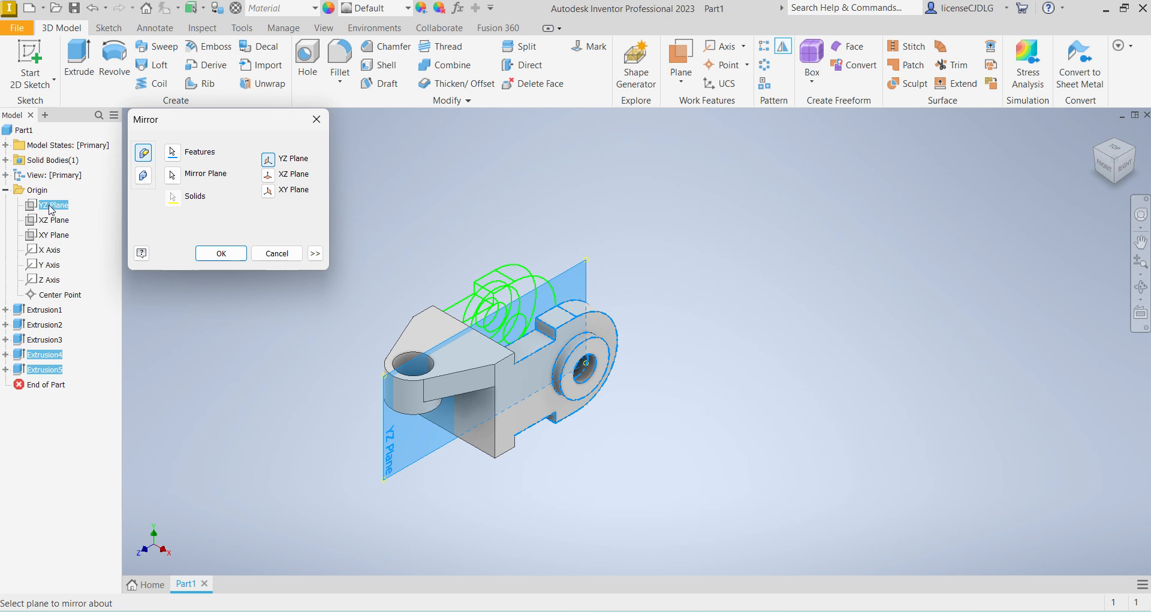
{"action": "left_click", "coordinate": [217, 256]}
{"action": "scroll", "coordinate": [383, 404], "scroll_direction": "up", "scroll_amount": 3}
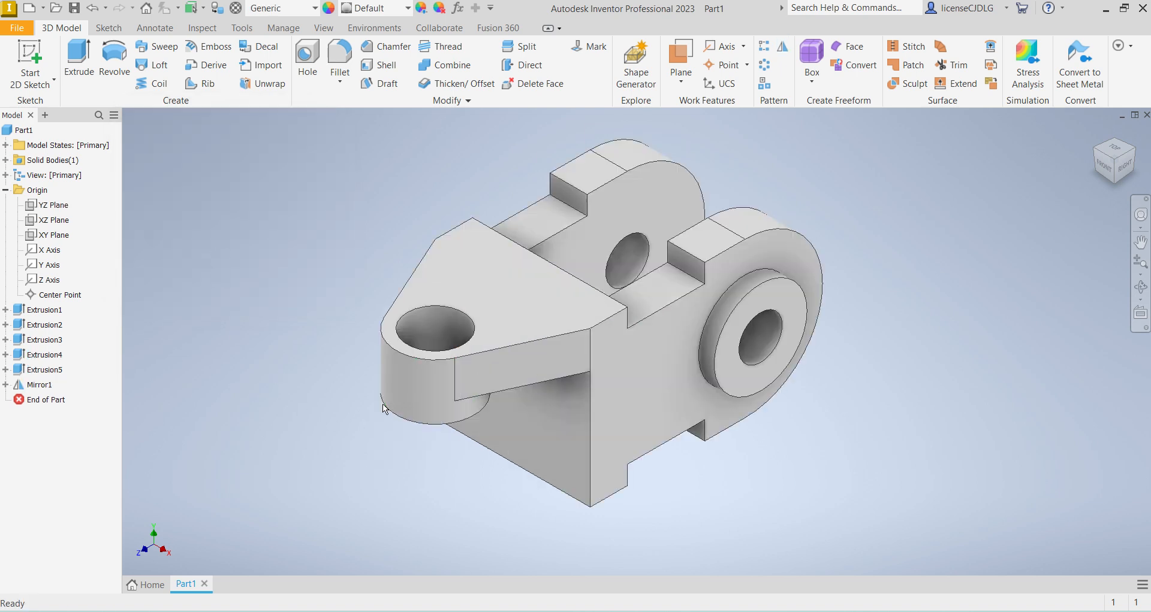
Mirror the tapered front arm and its cylindrical boss (Extrusion2 and Extrusion3) about the XZ plane.
{"action": "left_click", "coordinate": [45, 340]}
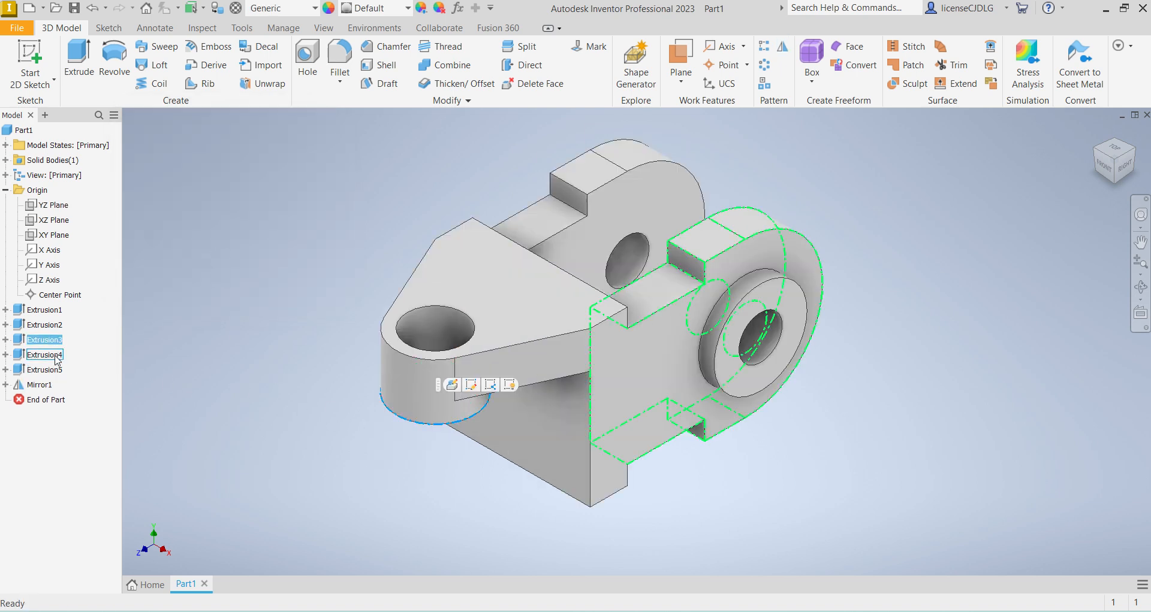
{"action": "left_click", "coordinate": [45, 324], "text": "ctrl"}
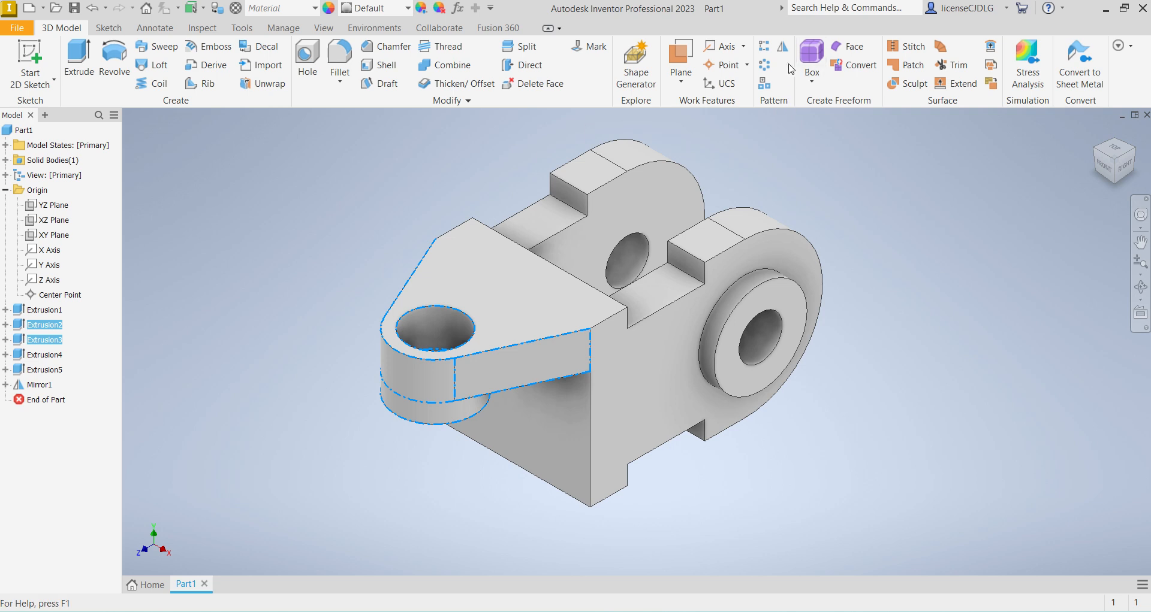
{"action": "left_click", "coordinate": [783, 46]}
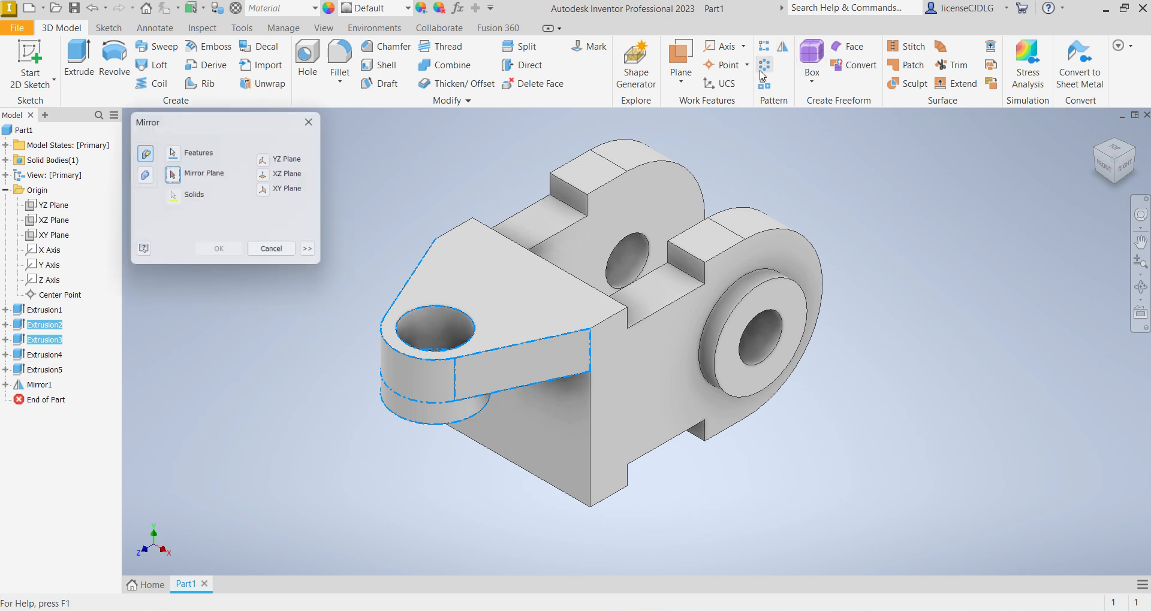
{"action": "left_click", "coordinate": [62, 221]}
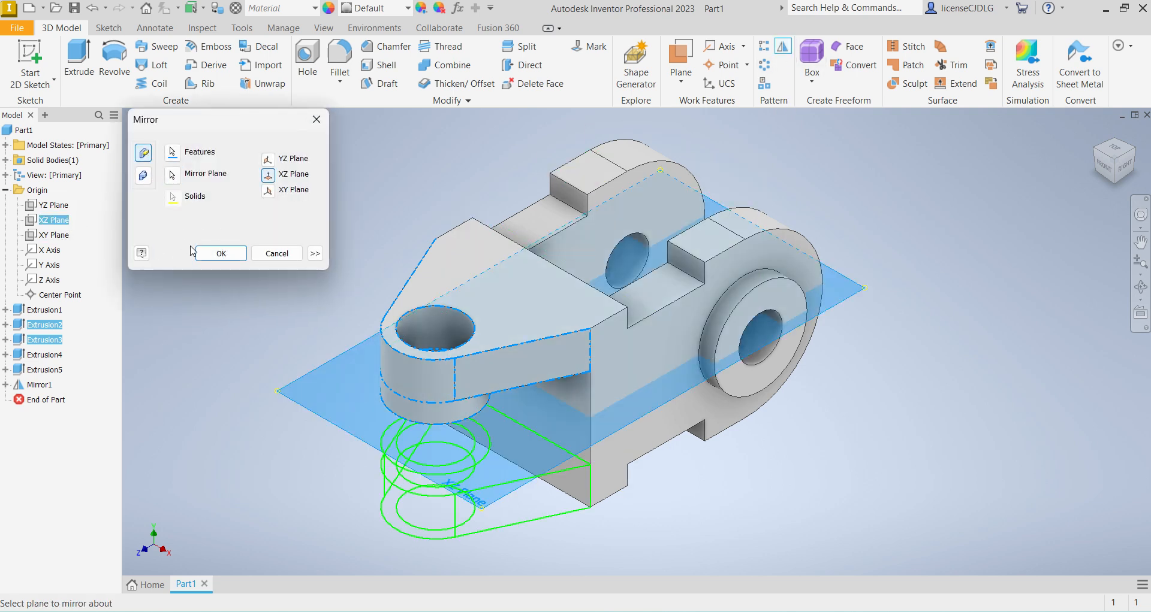
{"action": "left_click", "coordinate": [222, 254]}
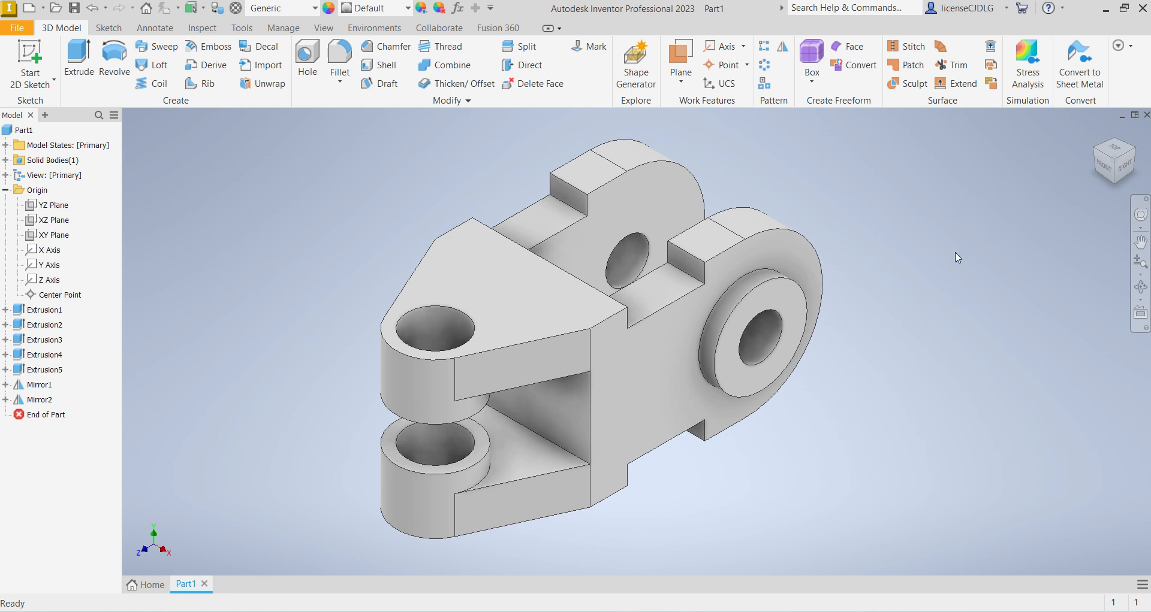
Check the finished bracket against the SK 24 drawing and assign it the material Steel, Cast.
{"action": "left_click", "coordinate": [1114, 160]}
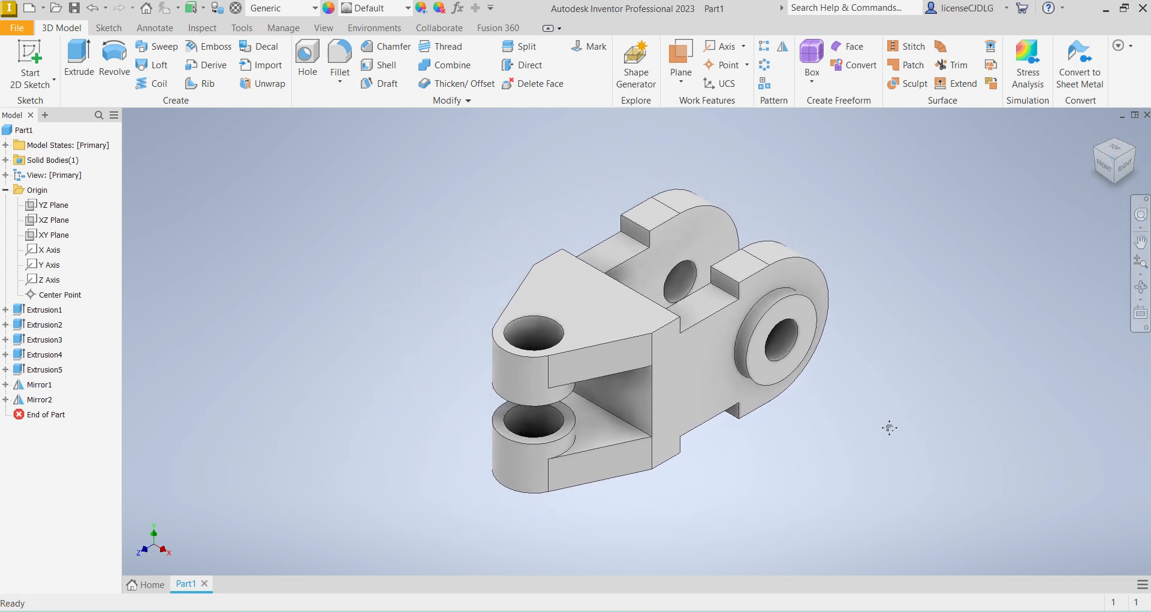
{"action": "middle_click_drag", "start_coordinate": [889, 428], "coordinate": [634, 427]}
{"action": "key", "text": "alt+Tab"}
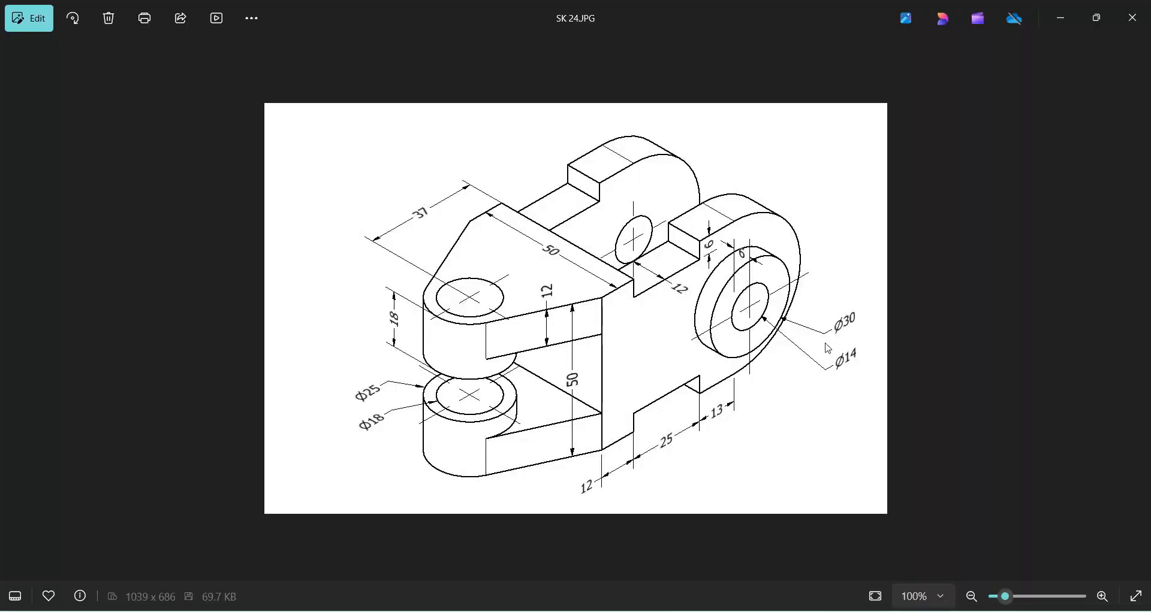
{"action": "left_click", "coordinate": [1060, 18]}
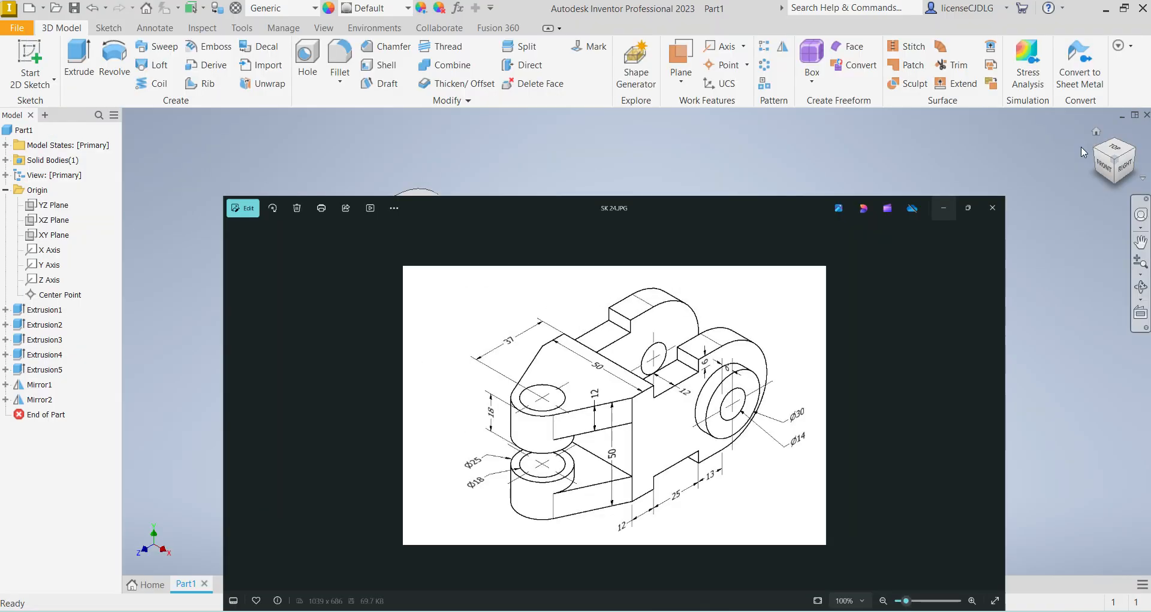
{"action": "left_click", "coordinate": [313, 9]}
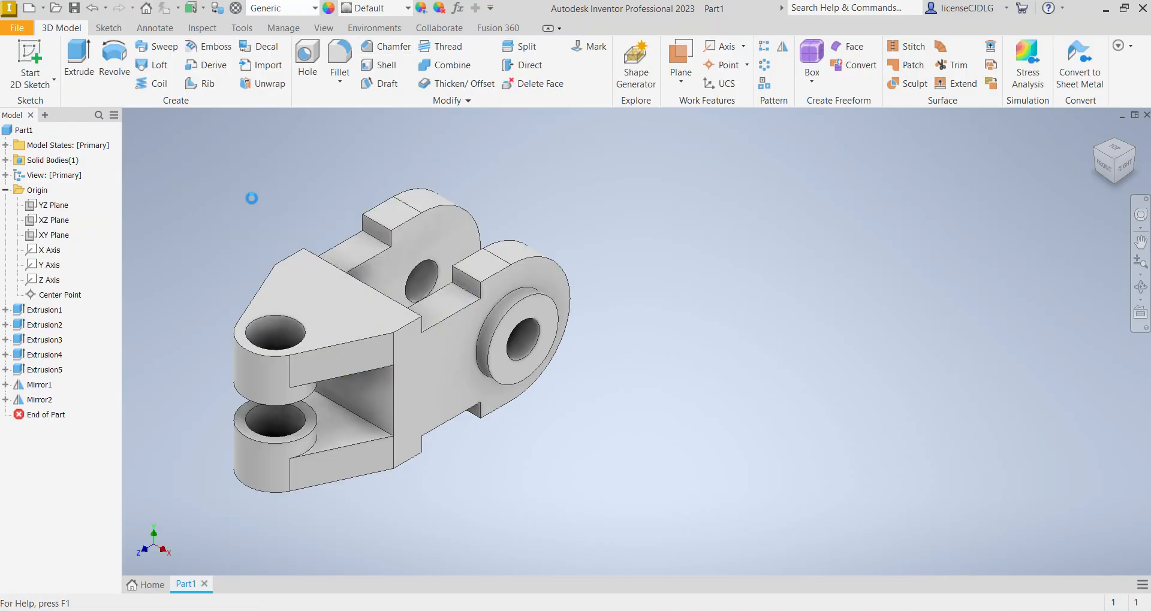
{"action": "scroll", "coordinate": [303, 347], "scroll_direction": "up", "scroll_amount": 2}
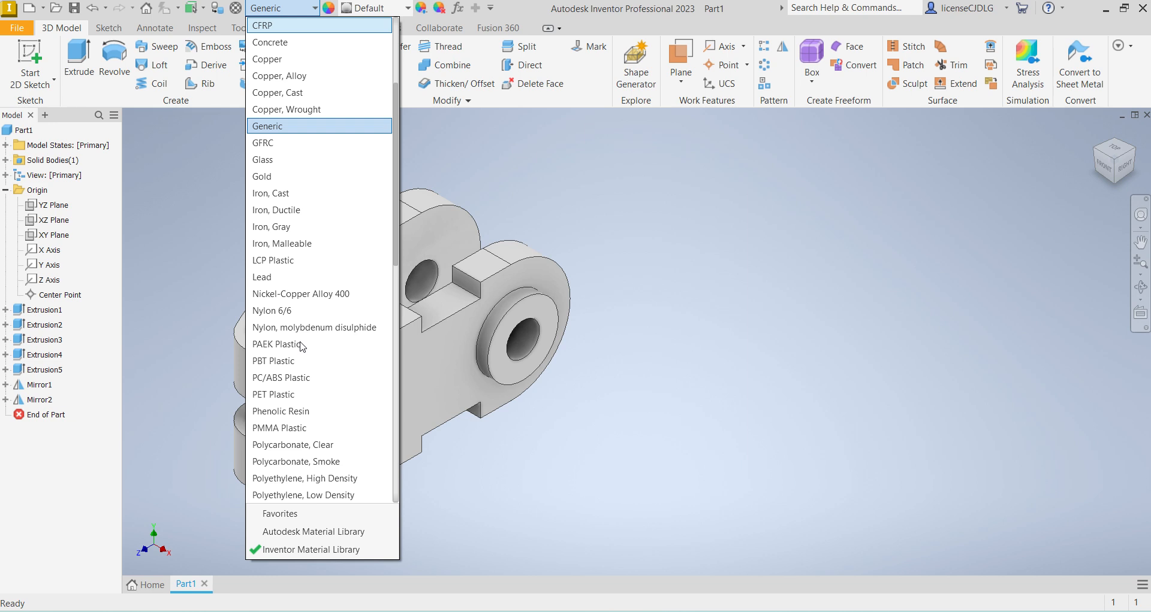
{"action": "scroll", "coordinate": [302, 346], "scroll_direction": "down", "scroll_amount": 8}
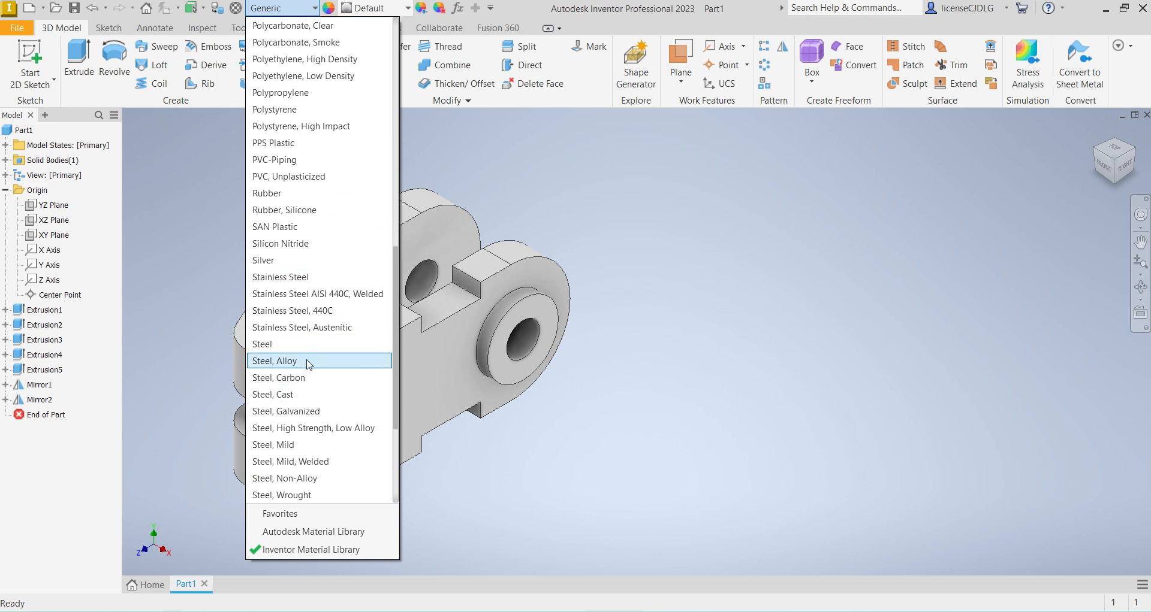
{"action": "left_click", "coordinate": [317, 398]}
{"action": "scroll", "coordinate": [485, 338], "scroll_direction": "up", "scroll_amount": 5}
{"action": "scroll", "coordinate": [489, 337], "scroll_direction": "down", "scroll_amount": 5}
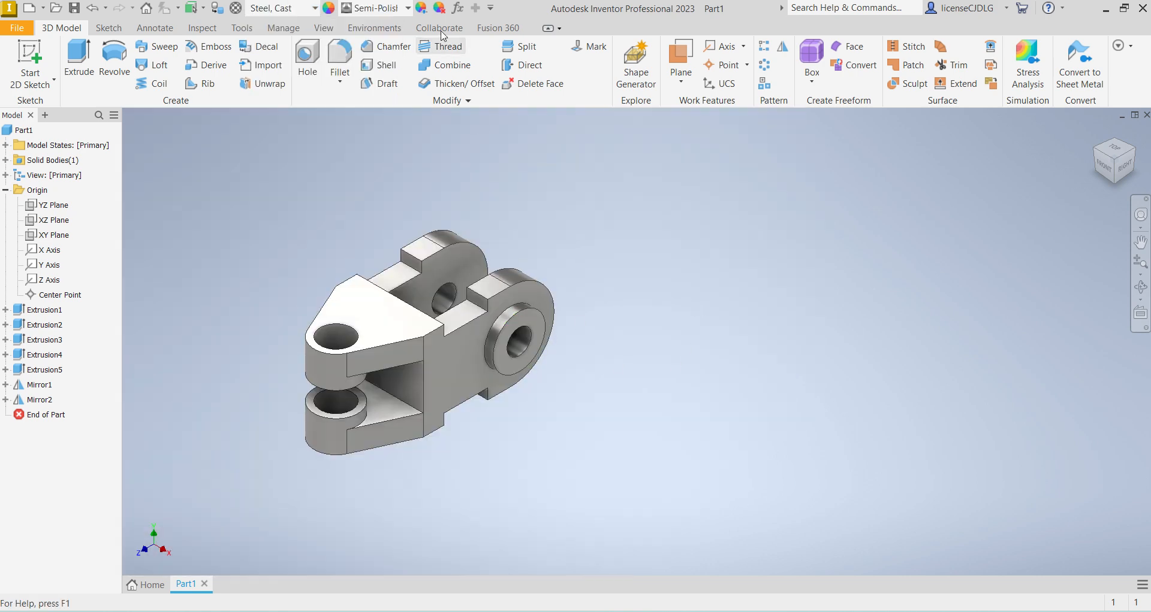
Try the Steel appearance on the bracket.
{"action": "left_click", "coordinate": [406, 8]}
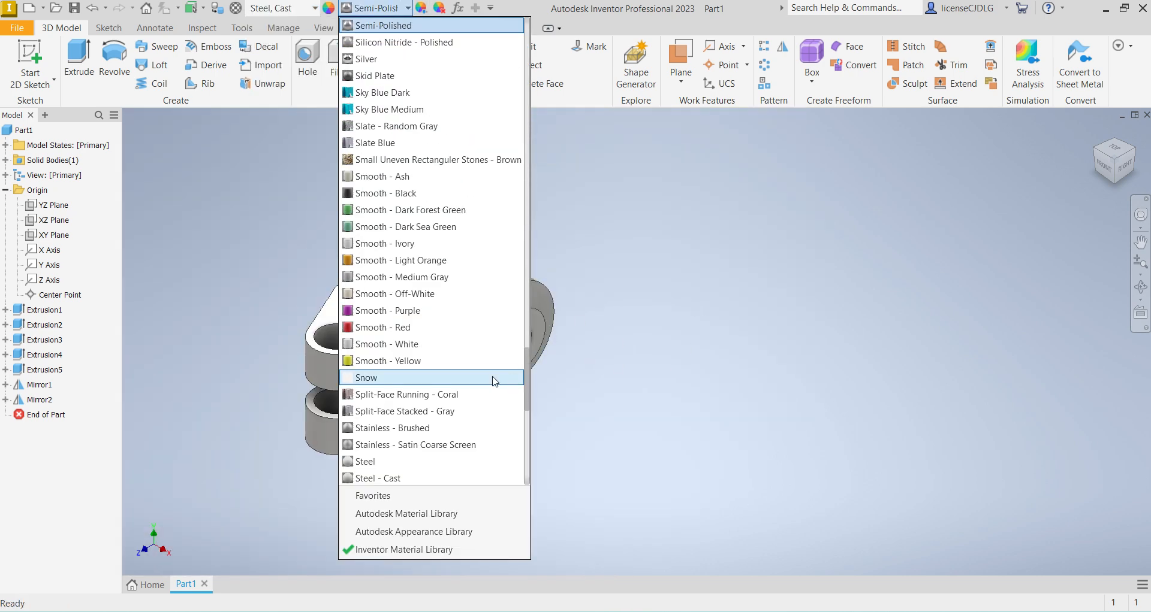
{"action": "scroll", "coordinate": [468, 386], "scroll_direction": "down", "scroll_amount": 1}
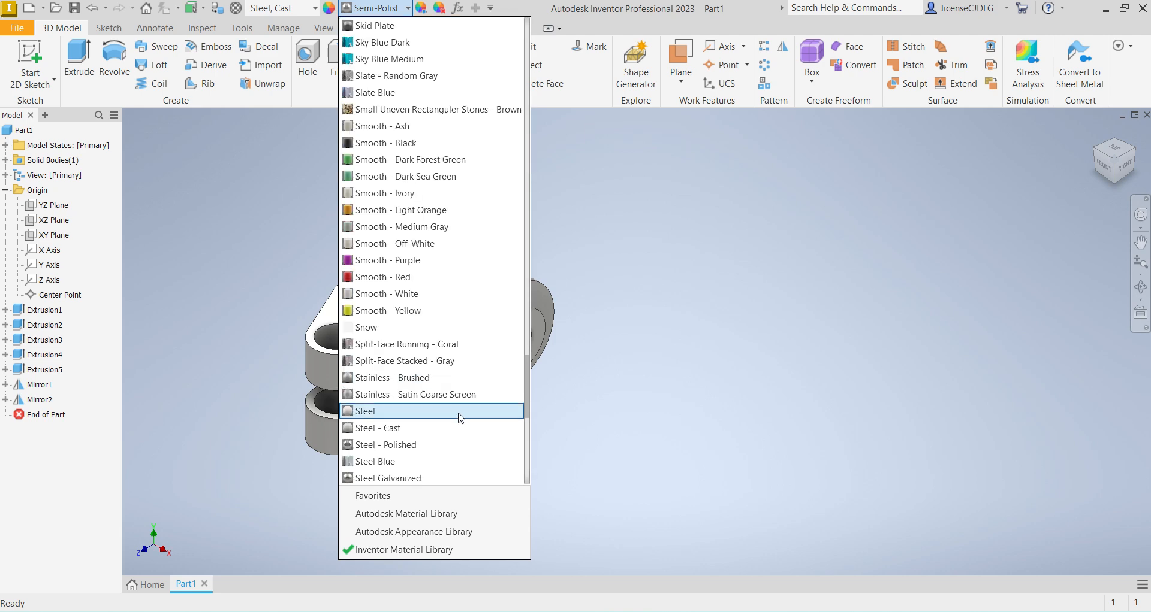
{"action": "left_click", "coordinate": [440, 413]}
{"action": "scroll", "coordinate": [565, 334], "scroll_direction": "up", "scroll_amount": 4}
{"action": "scroll", "coordinate": [483, 231], "scroll_direction": "down", "scroll_amount": 3}
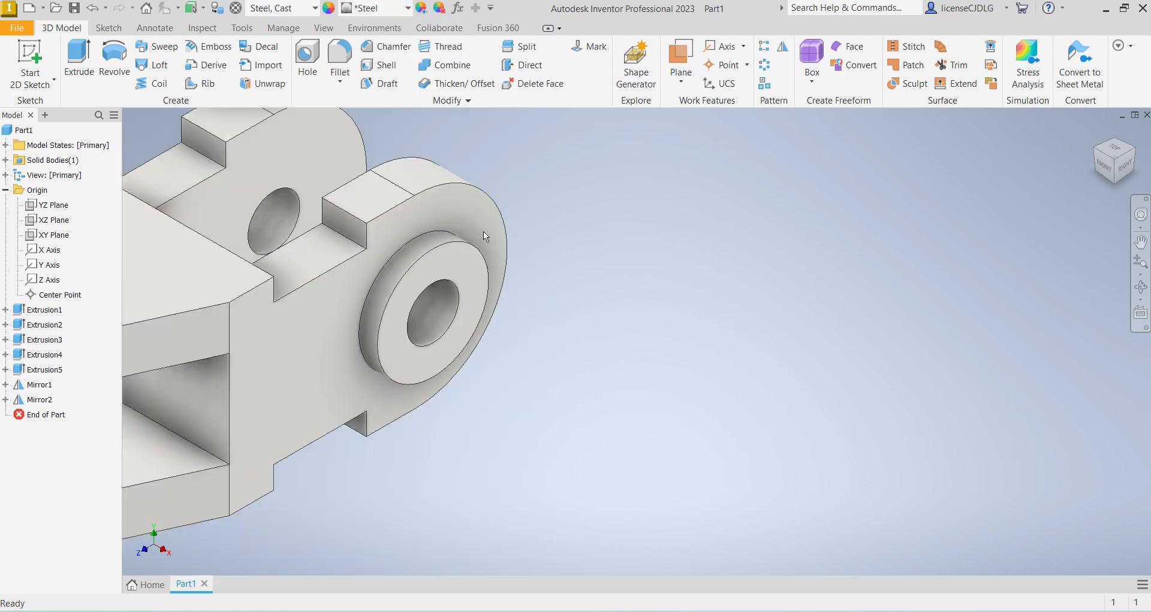
Set the bracket's appearance to Stainless - Brushed from the Inventor Material Library.
{"action": "left_click", "coordinate": [403, 8]}
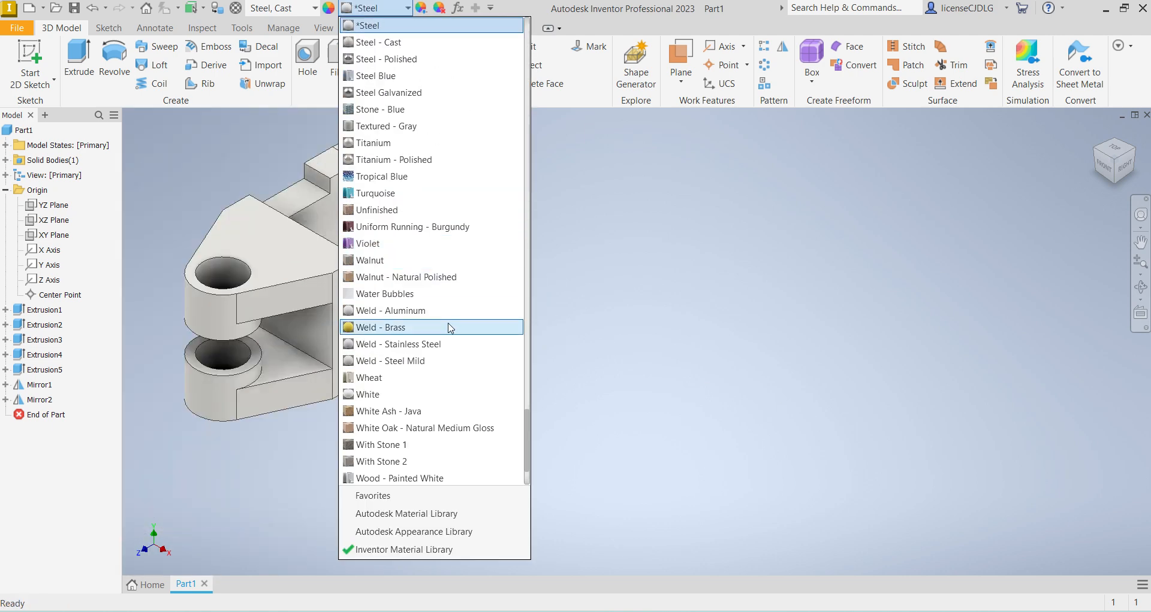
{"action": "scroll", "coordinate": [450, 330], "scroll_direction": "down", "scroll_amount": 2}
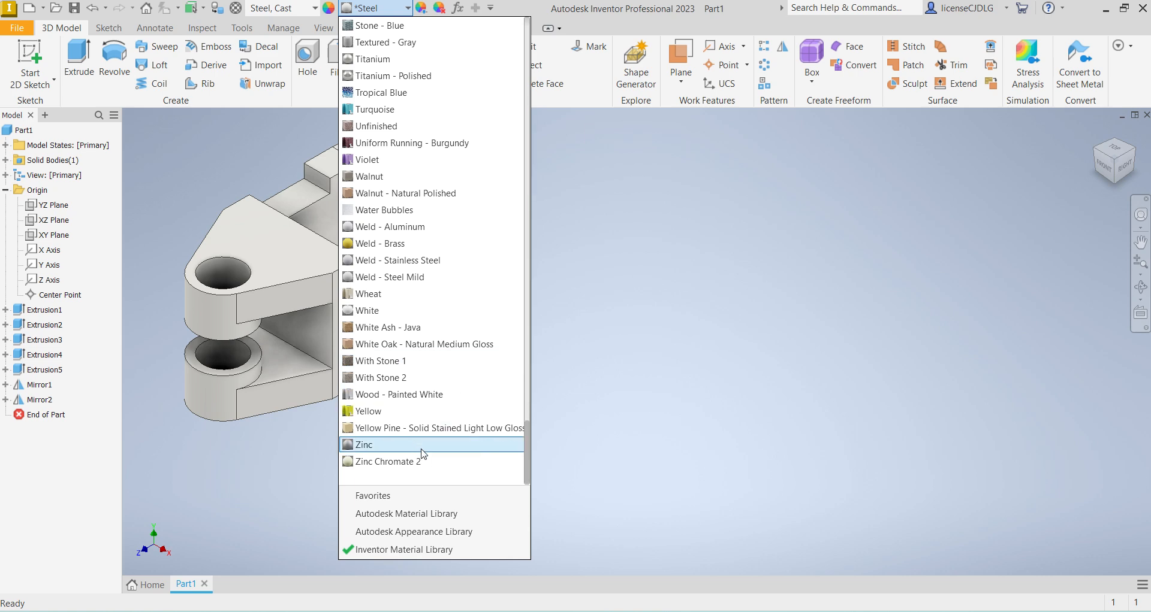
{"action": "scroll", "coordinate": [450, 432], "scroll_direction": "up", "scroll_amount": 5}
{"action": "scroll", "coordinate": [450, 279], "scroll_direction": "up", "scroll_amount": 5}
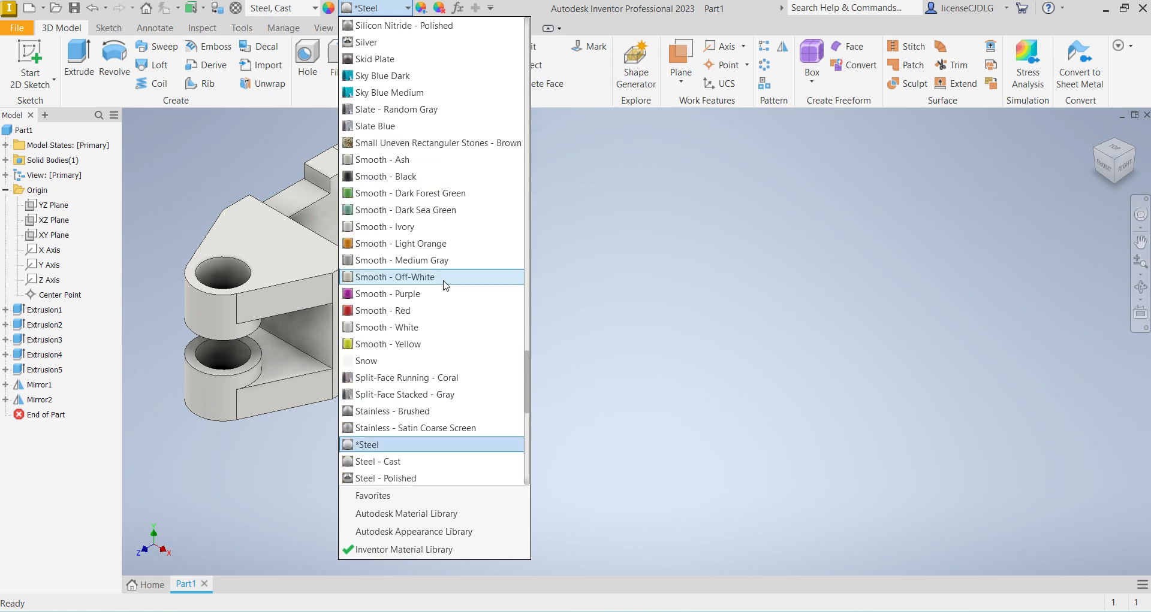
{"action": "left_click", "coordinate": [440, 417]}
{"action": "scroll", "coordinate": [304, 168], "scroll_direction": "down", "scroll_amount": 5}
{"action": "scroll", "coordinate": [379, 251], "scroll_direction": "up", "scroll_amount": 4}
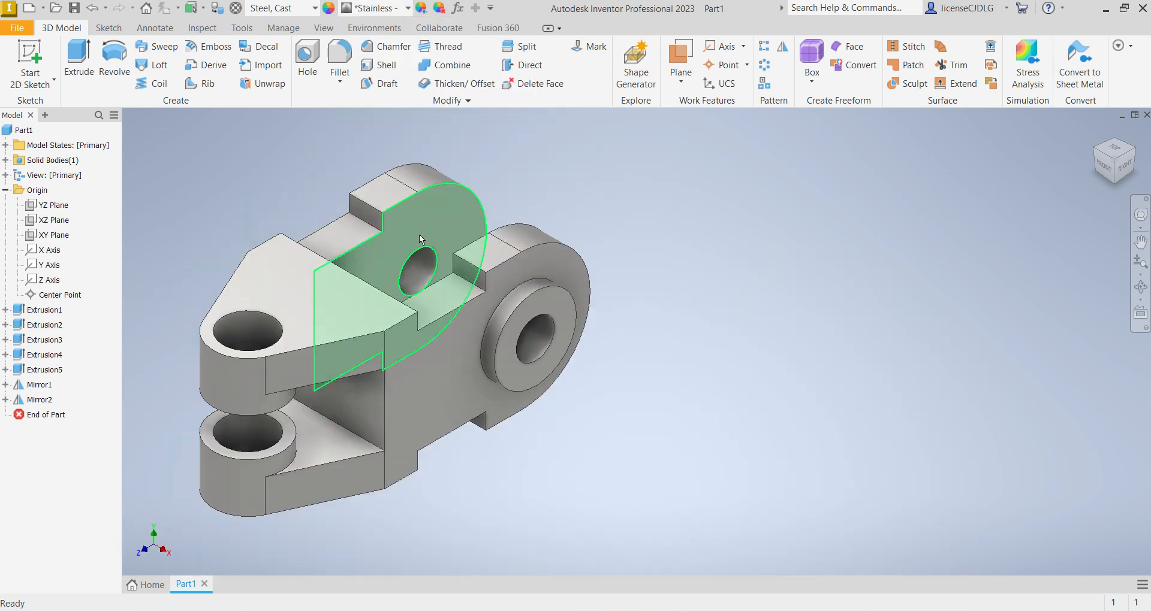